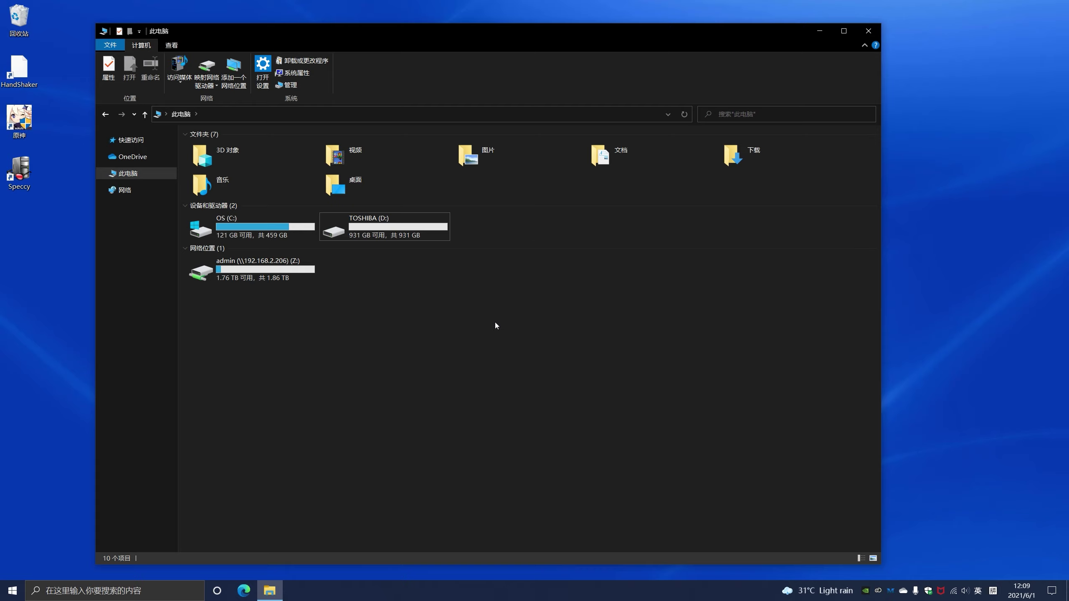
Examine the OS (C:) and TOSHIBA (D:) drives listed in This PC (此电脑).
{"action": "right_click", "coordinate": [393, 230]}
{"action": "left_click", "coordinate": [548, 366]}
{"action": "mouse_move", "coordinate": [274, 591]}
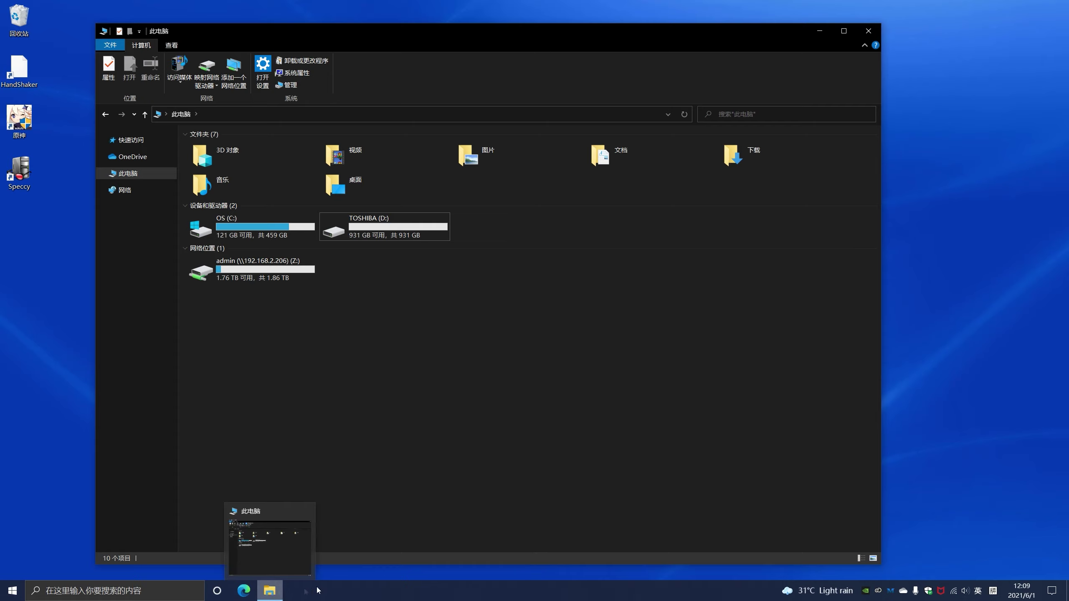
{"action": "left_click", "coordinate": [138, 177]}
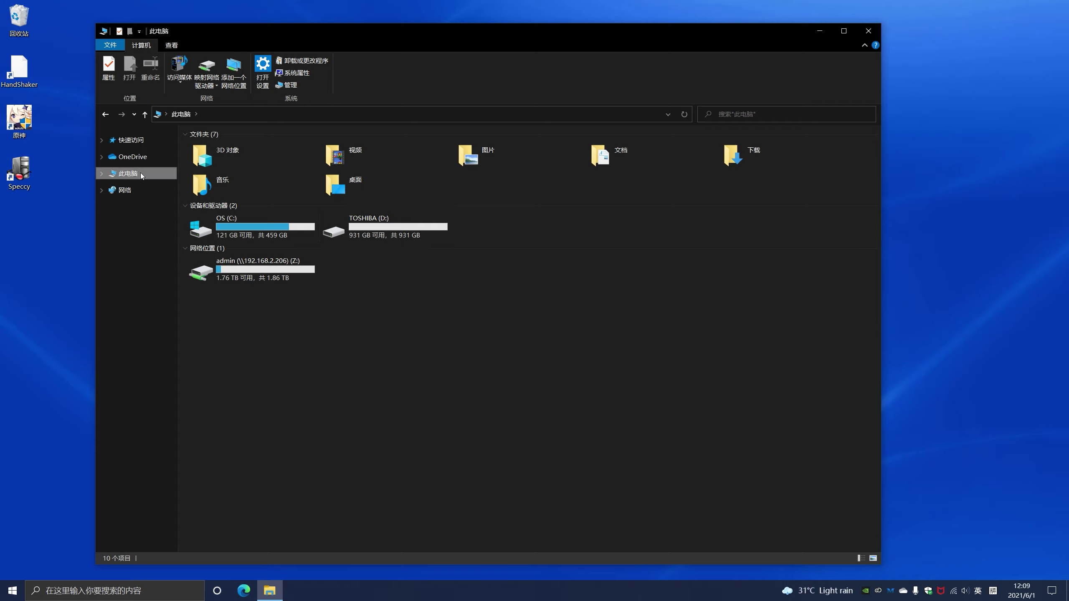
{"action": "left_click", "coordinate": [280, 222]}
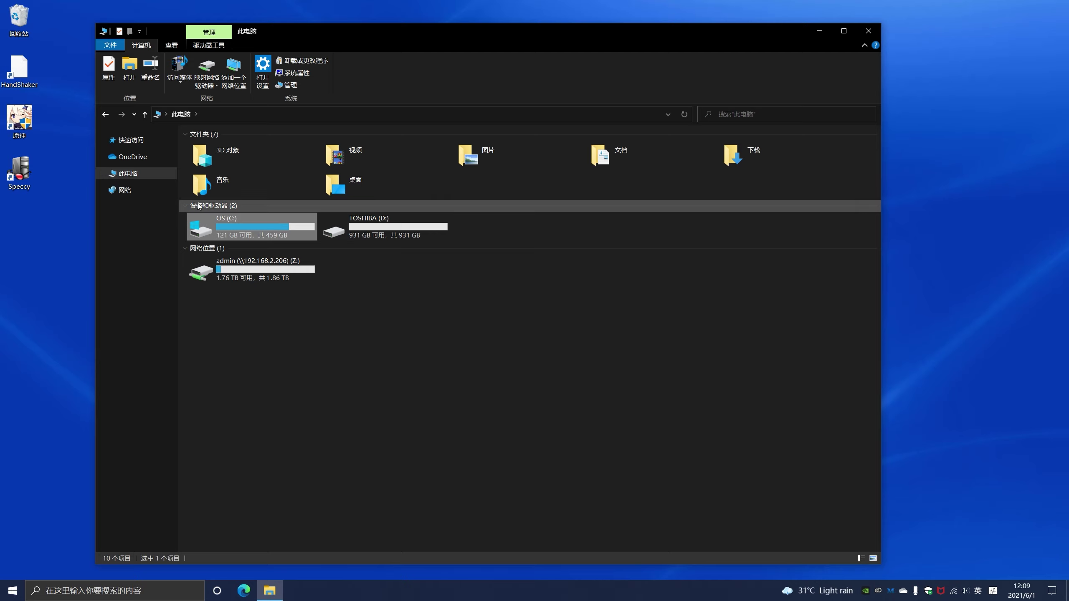
{"action": "left_click", "coordinate": [390, 233]}
{"action": "left_click", "coordinate": [285, 238]}
{"action": "left_click", "coordinate": [380, 236]}
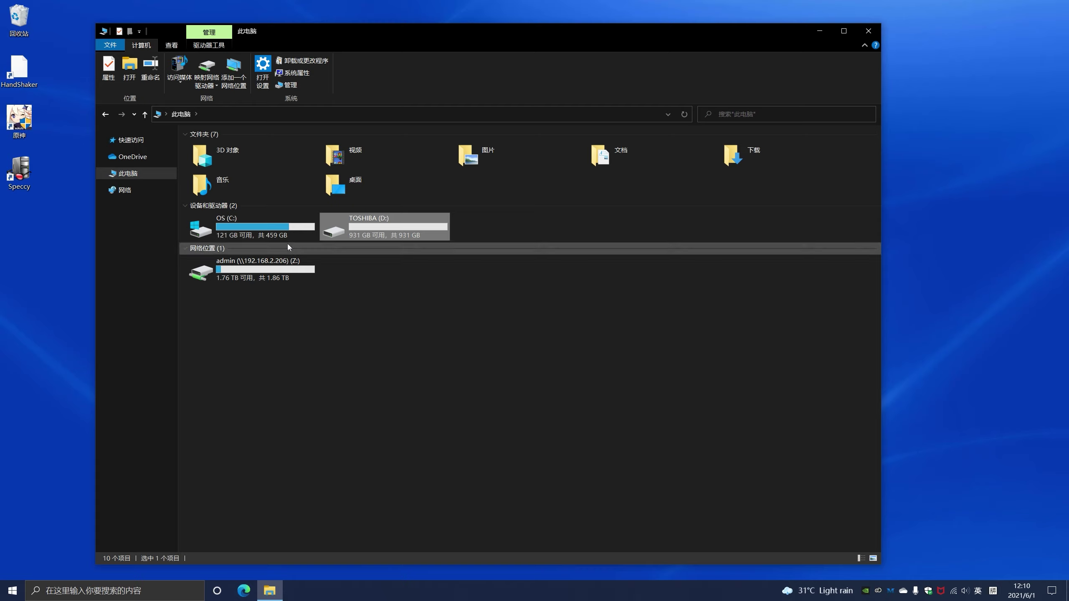
{"action": "left_click", "coordinate": [274, 235]}
{"action": "left_click", "coordinate": [386, 226]}
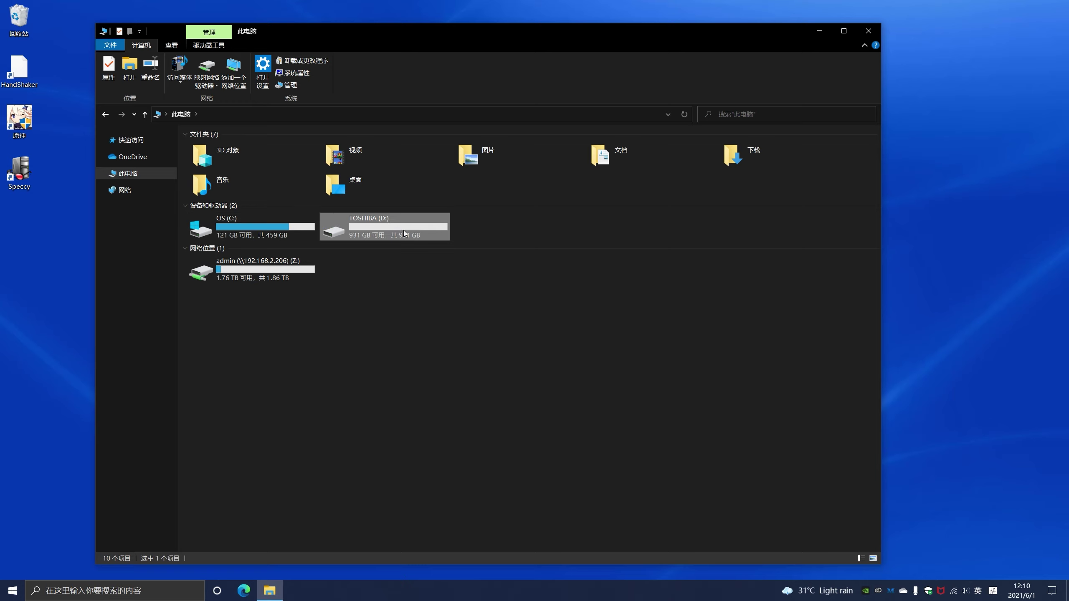
{"action": "right_click", "coordinate": [380, 227]}
{"action": "left_click", "coordinate": [513, 353]}
{"action": "left_click", "coordinate": [513, 353]}
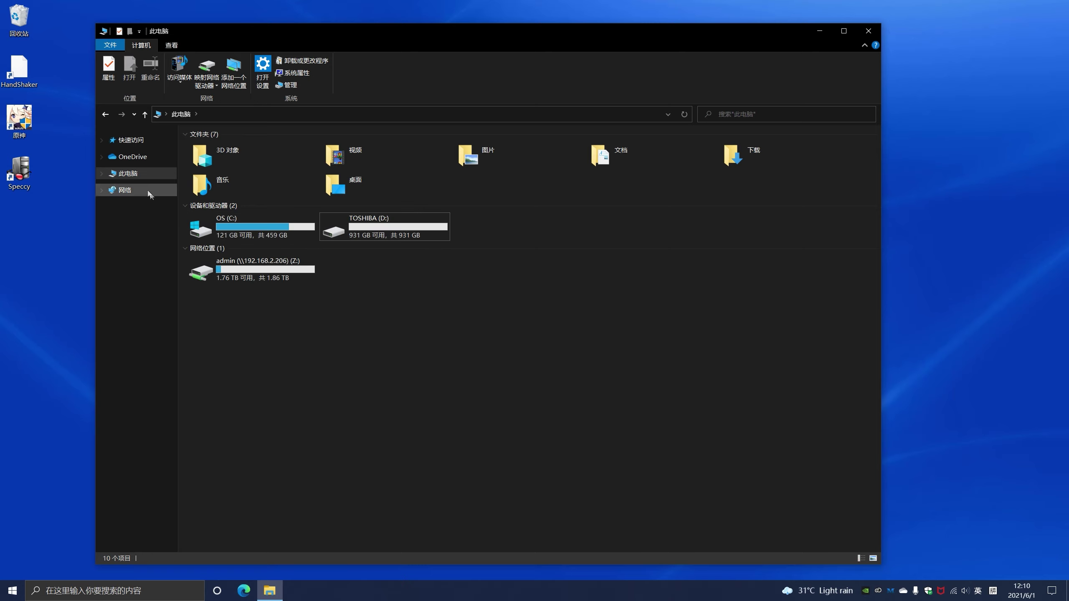
Open Computer Management (计算机管理) for This PC (此电脑).
{"action": "left_click", "coordinate": [130, 174]}
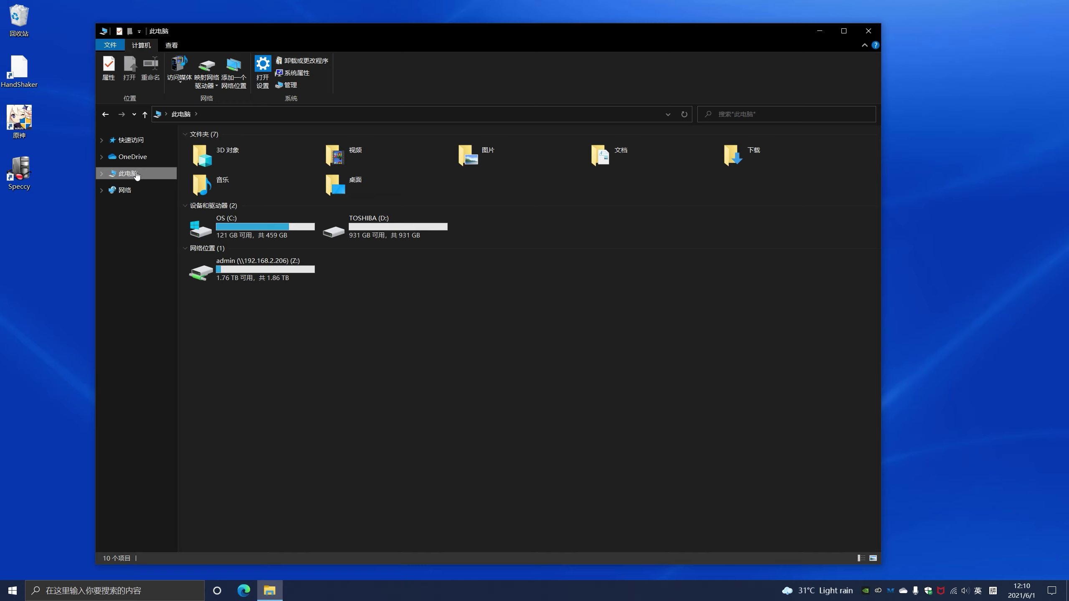
{"action": "right_click", "coordinate": [139, 175]}
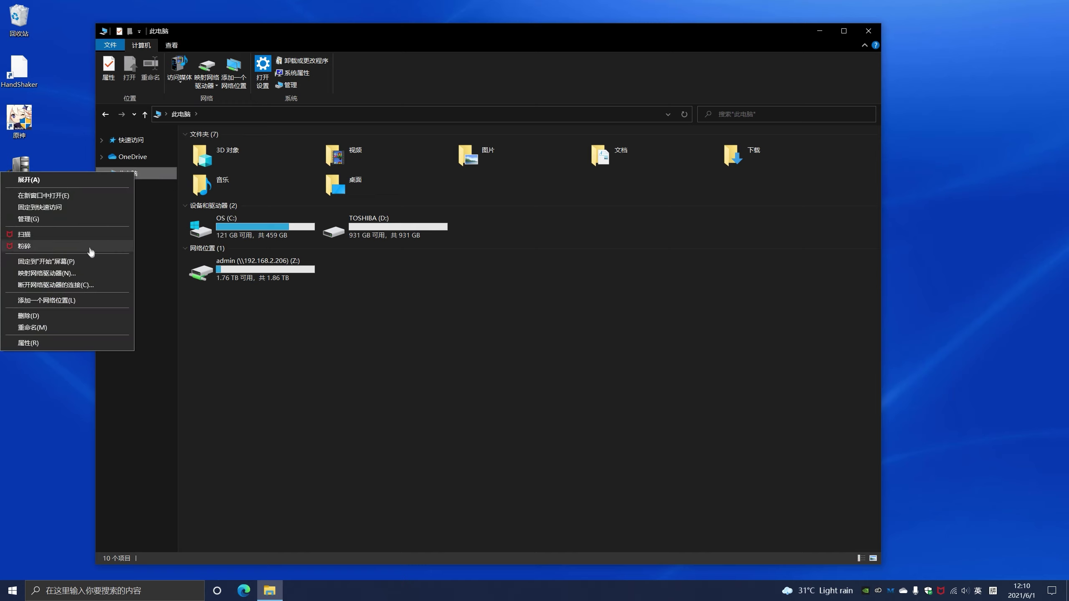
{"action": "left_click", "coordinate": [34, 223]}
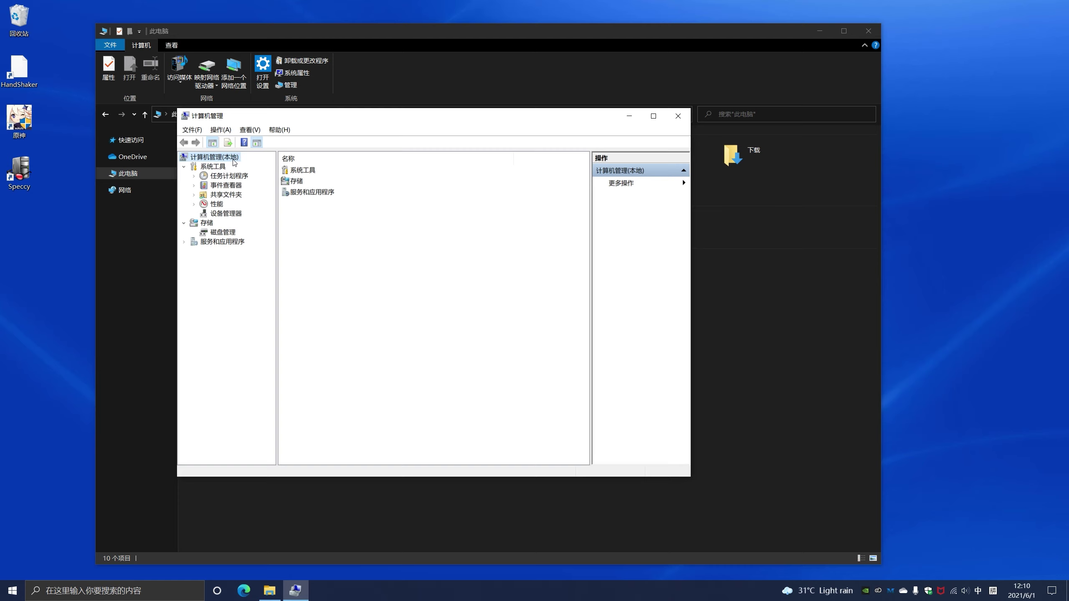
Collapse the System Tools (系统工具) branch and open Disk Management (磁盘管理) under Storage (存储).
{"action": "left_click", "coordinate": [215, 168]}
{"action": "left_click", "coordinate": [240, 176]}
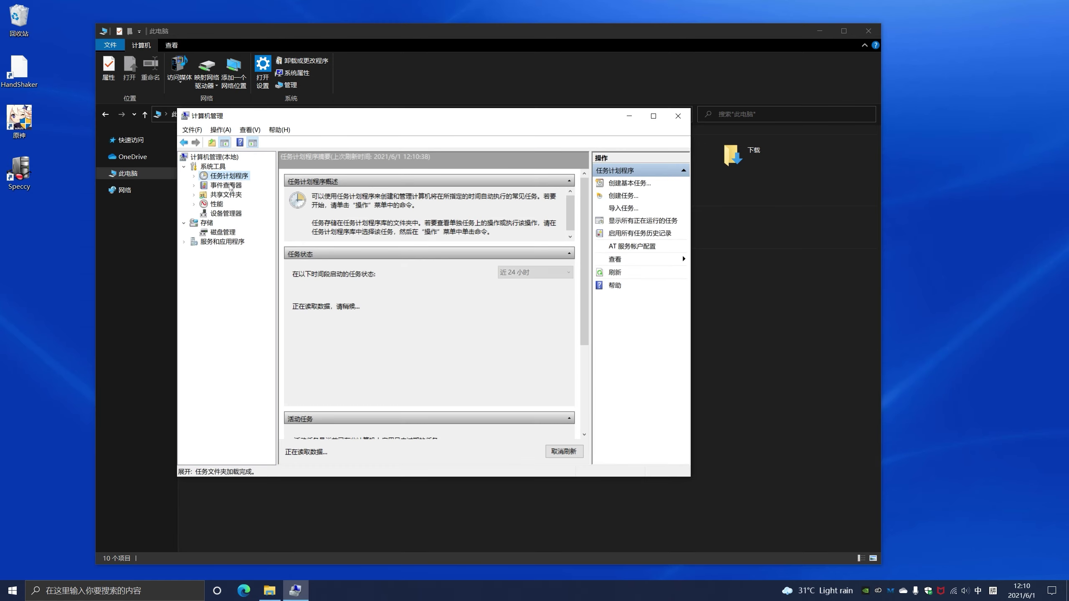
{"action": "left_click", "coordinate": [225, 185]}
{"action": "left_click", "coordinate": [184, 167]}
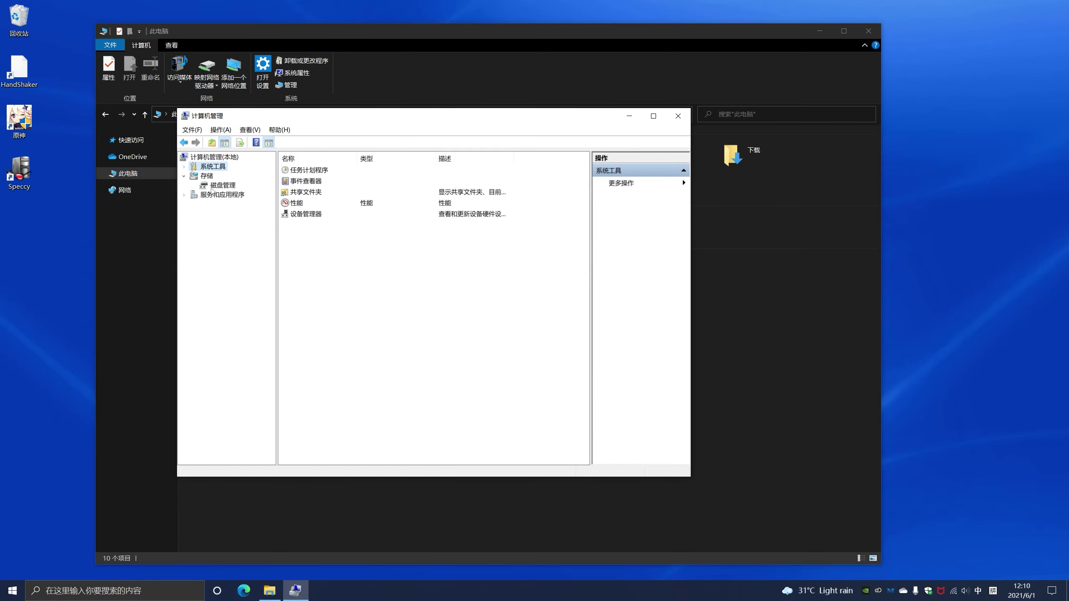
{"action": "left_click", "coordinate": [208, 177]}
{"action": "key", "text": "Left"}
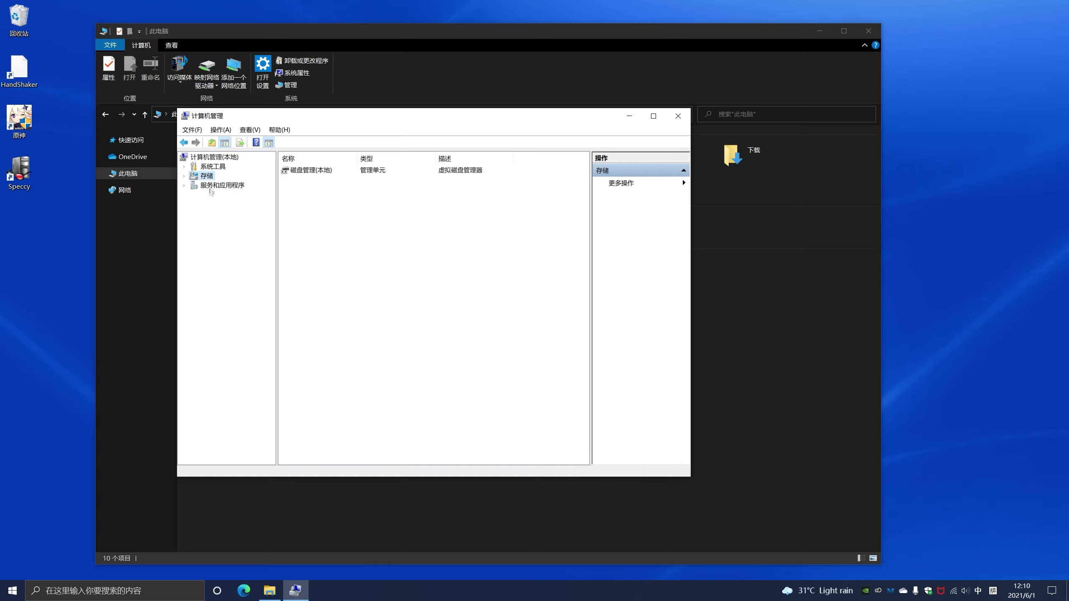
{"action": "left_click", "coordinate": [184, 177]}
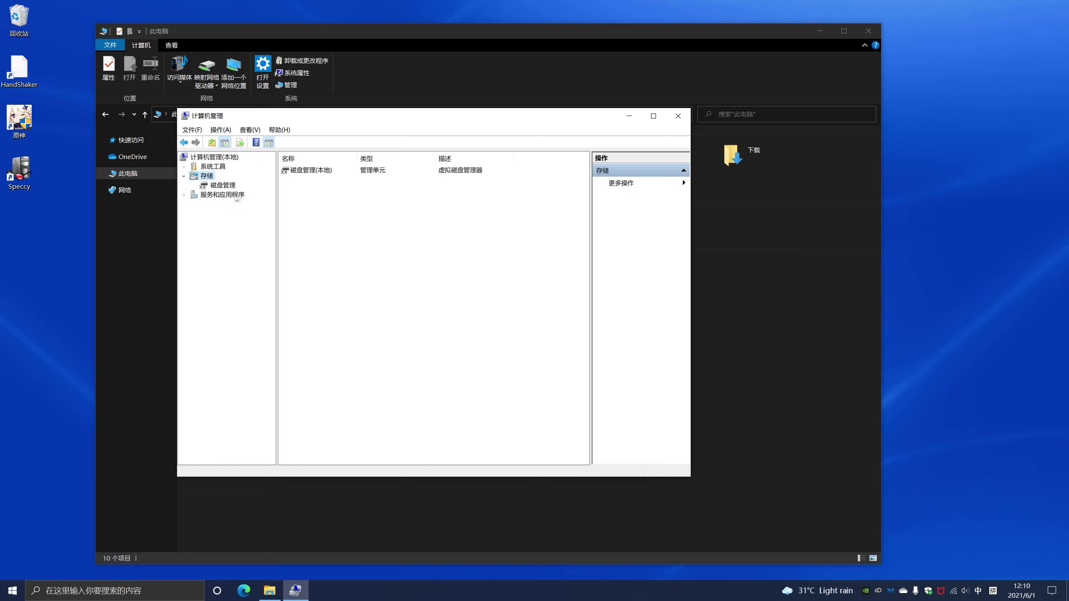
{"action": "left_click", "coordinate": [223, 186]}
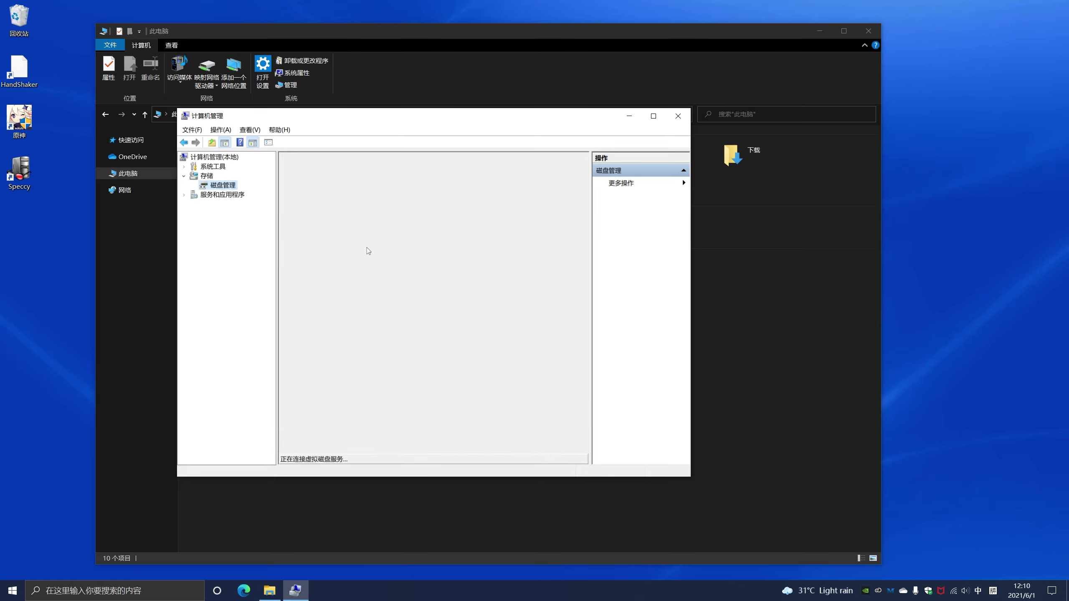
Enlarge the Computer Management window and reposition it in front of the File Explorer window.
{"action": "left_click_drag", "start_coordinate": [694, 481], "coordinate": [886, 494]}
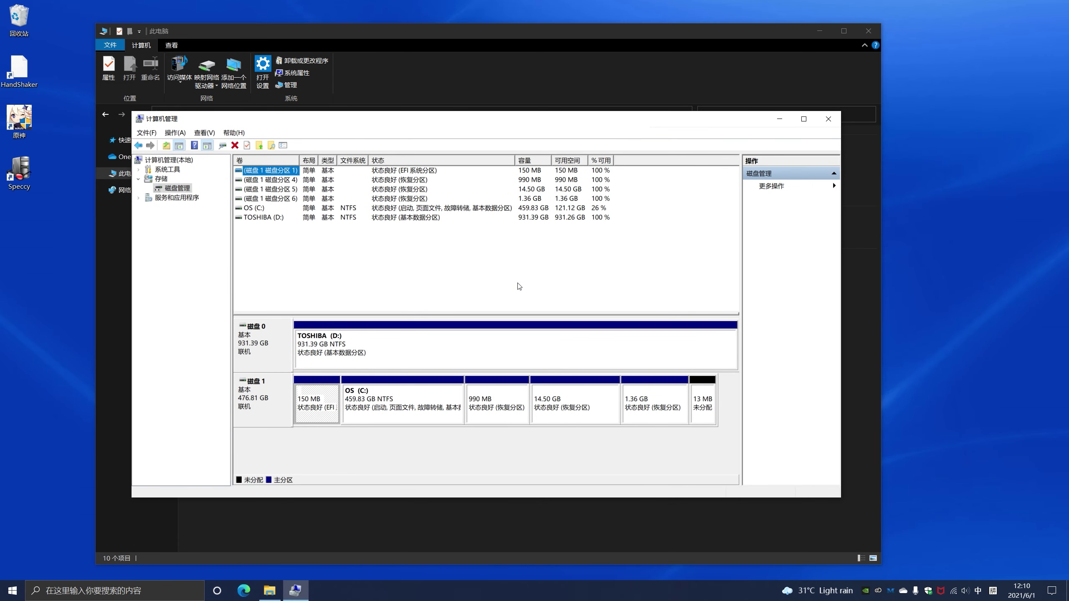
{"action": "left_click_drag", "start_coordinate": [505, 118], "coordinate": [582, 95]}
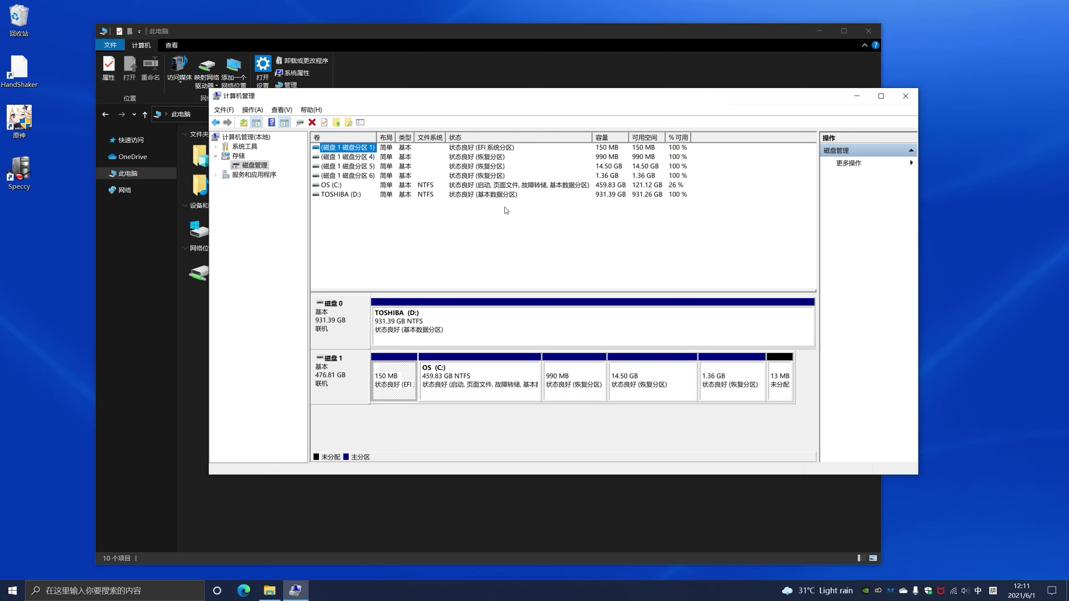
{"action": "left_click", "coordinate": [202, 324]}
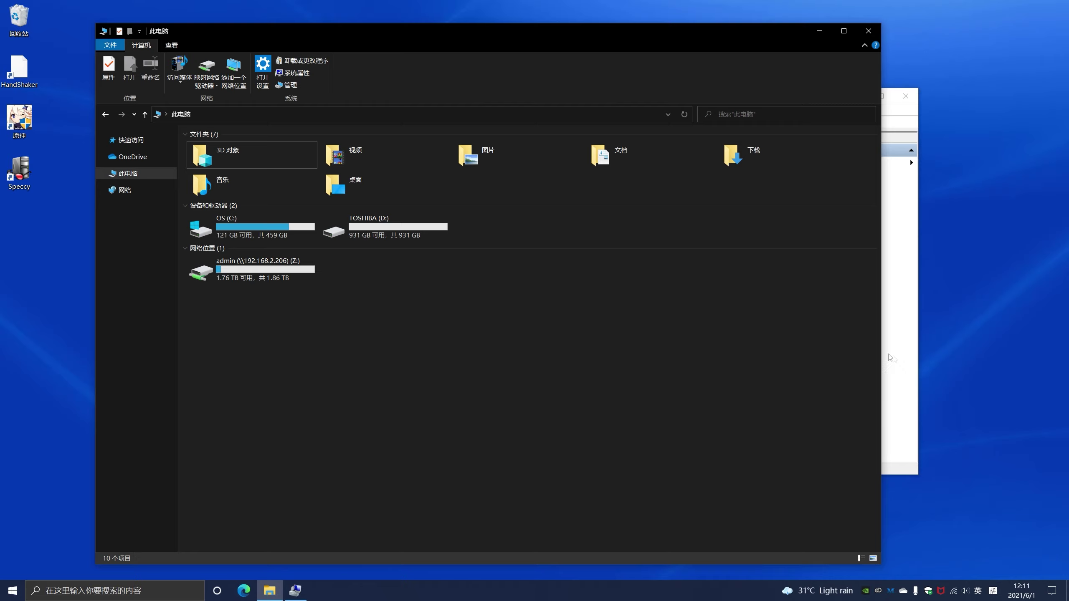
{"action": "left_click", "coordinate": [899, 360]}
{"action": "left_click_drag", "start_coordinate": [498, 98], "coordinate": [364, 92]}
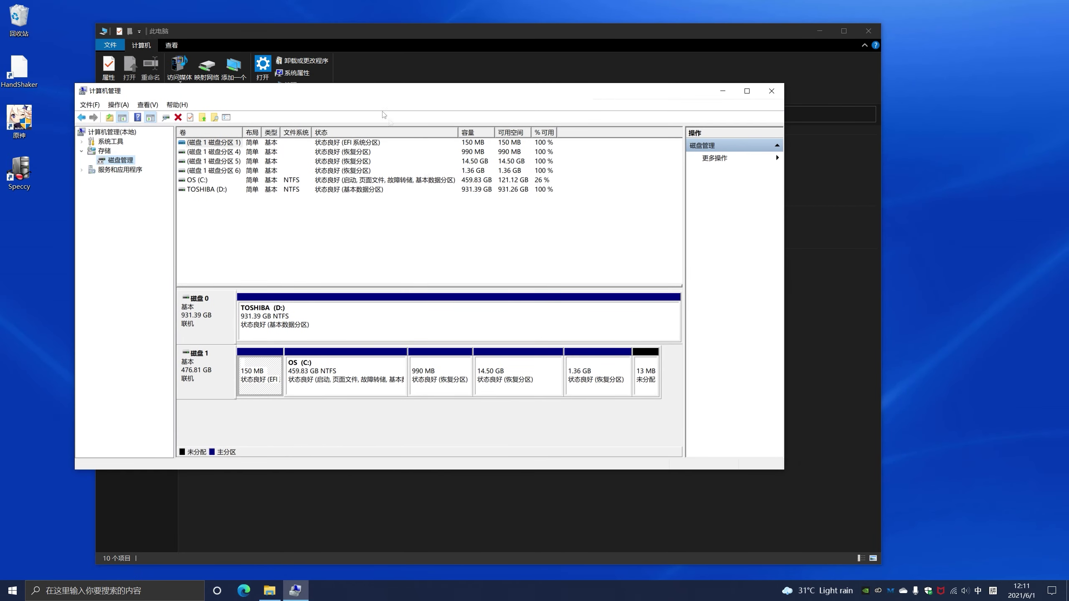
Compare the partitions of Disk 0 (磁盘 0) and Disk 1 (磁盘 1), including TOSHIBA (D:), OS (C:), the EFI and the recovery partitions.
{"action": "left_click", "coordinate": [210, 323]}
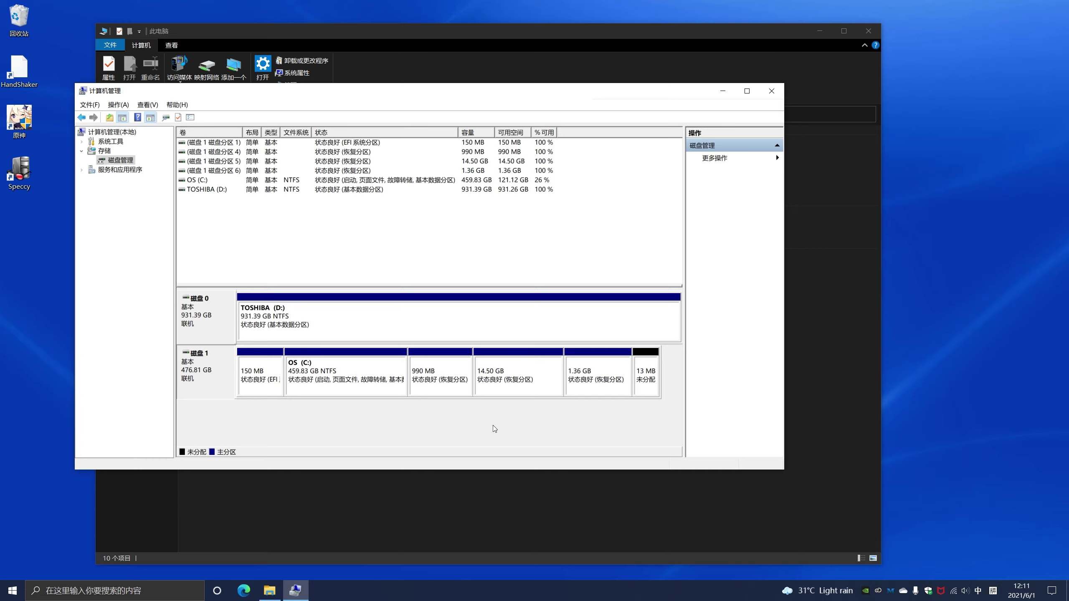
{"action": "left_click", "coordinate": [608, 381]}
{"action": "left_click", "coordinate": [509, 381]}
{"action": "left_click", "coordinate": [375, 383]}
{"action": "left_click", "coordinate": [261, 394]}
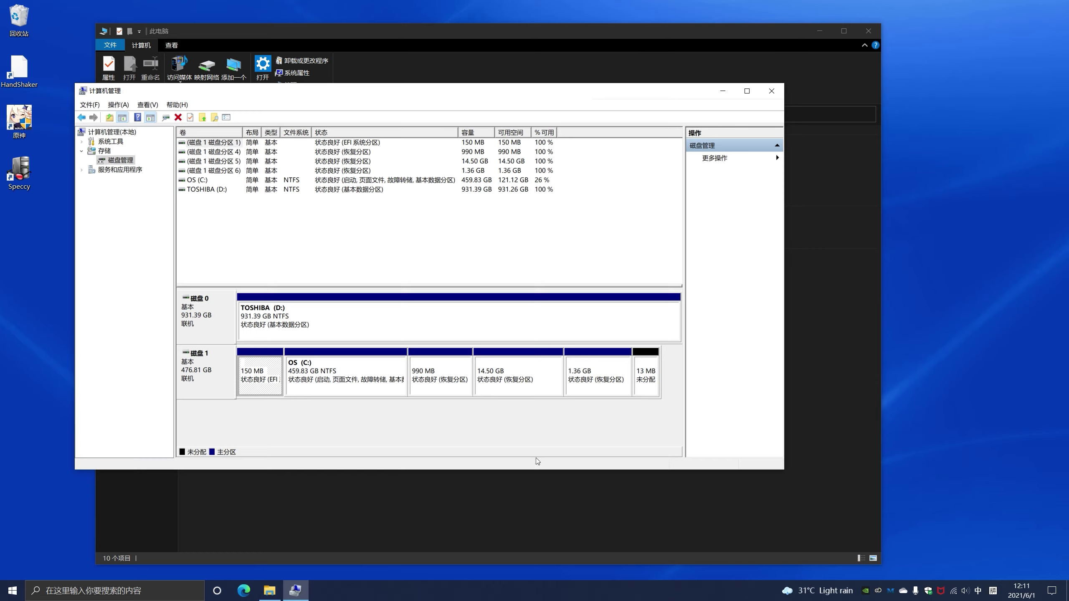
{"action": "left_click", "coordinate": [213, 339]}
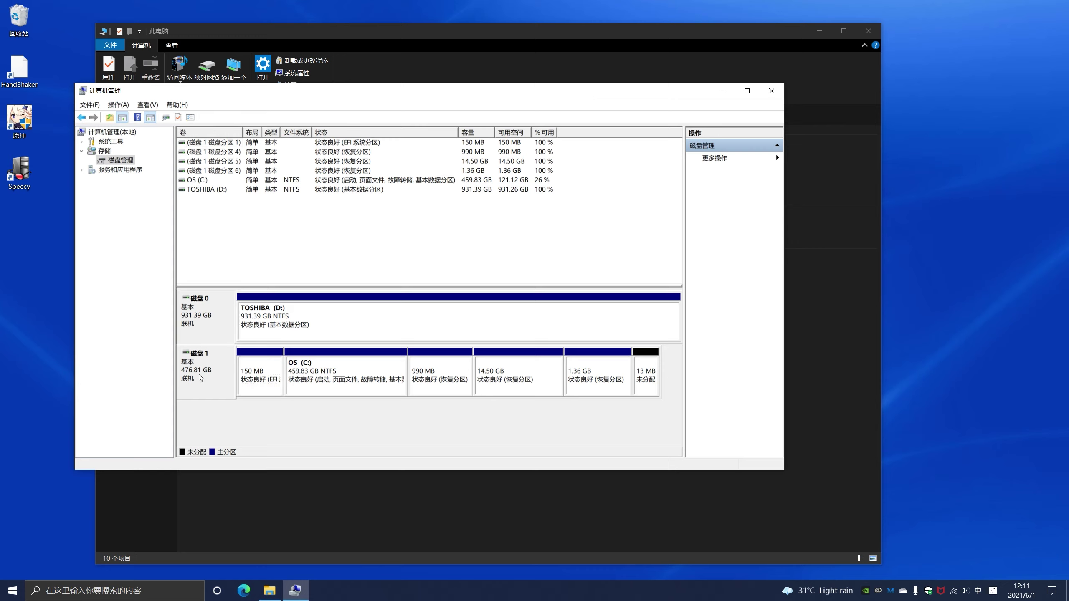
{"action": "left_click", "coordinate": [261, 320]}
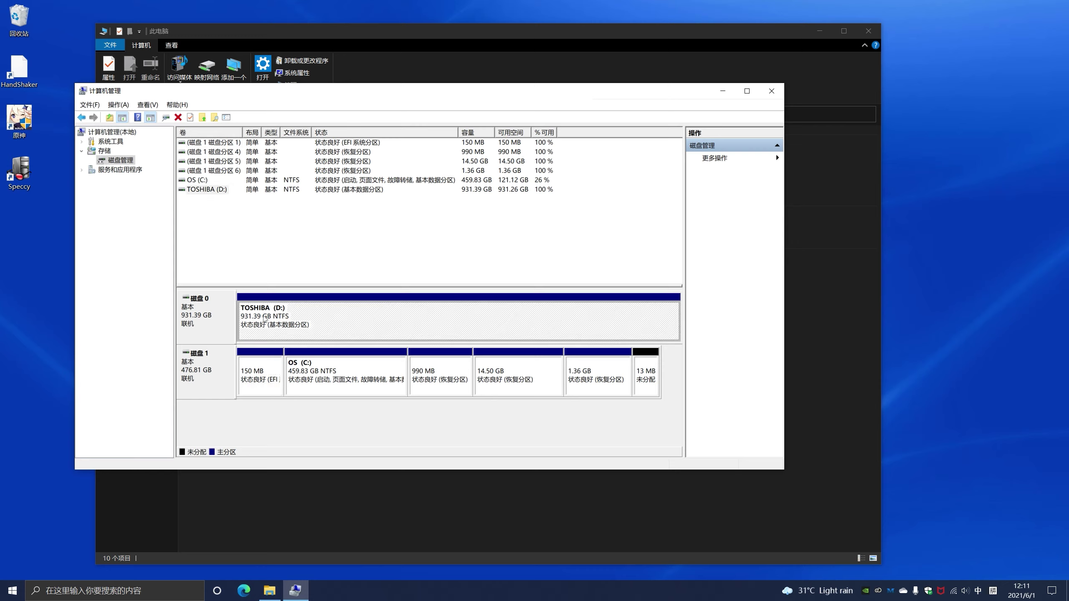
{"action": "left_click", "coordinate": [207, 344]}
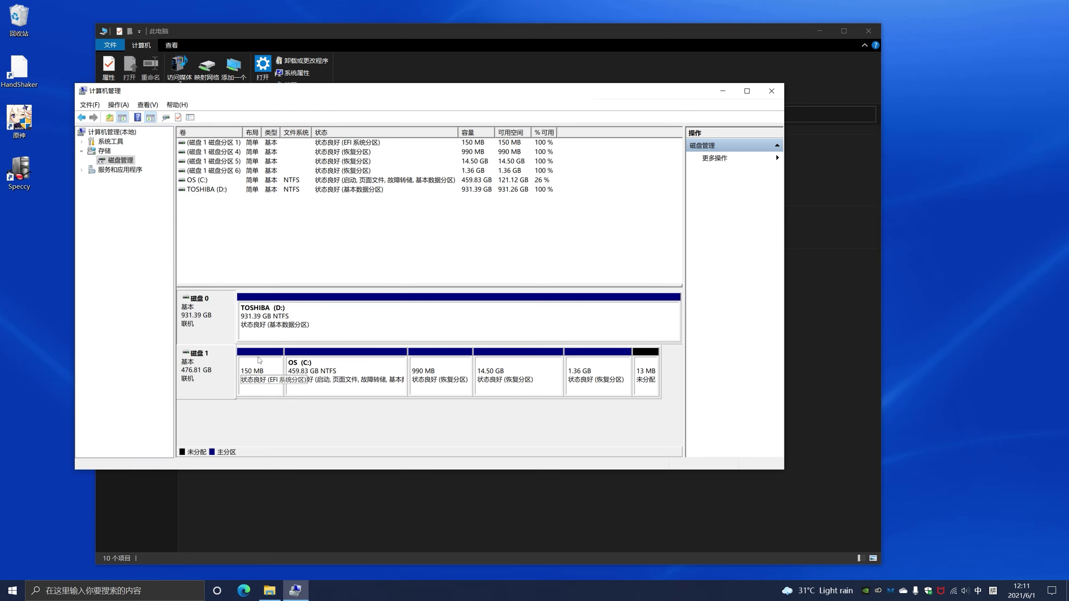
{"action": "left_click", "coordinate": [275, 319]}
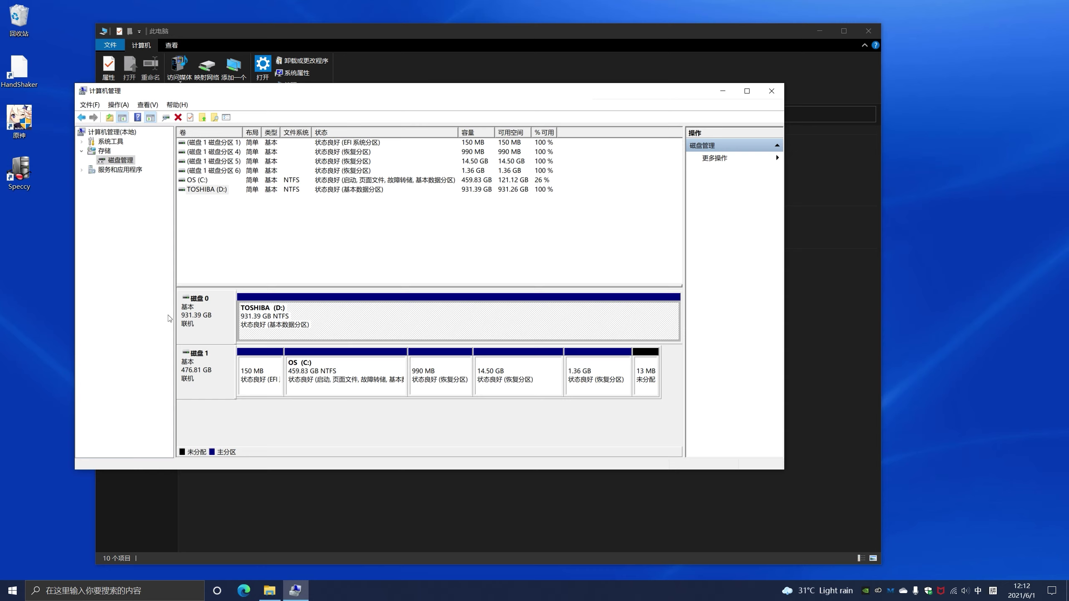
{"action": "left_click", "coordinate": [197, 318]}
{"action": "left_click", "coordinate": [212, 376]}
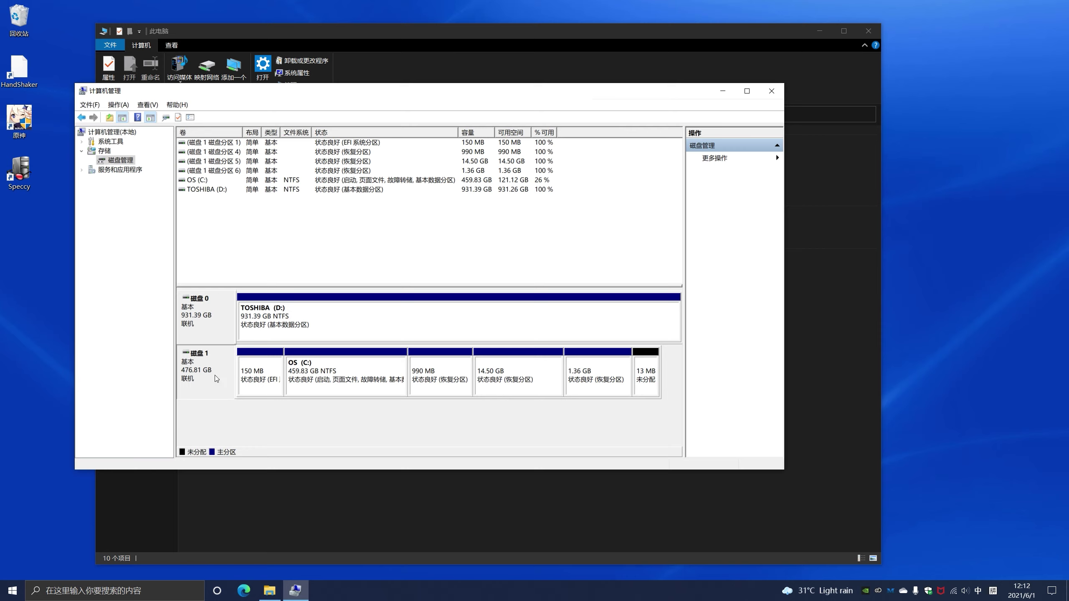
{"action": "left_click", "coordinate": [288, 372]}
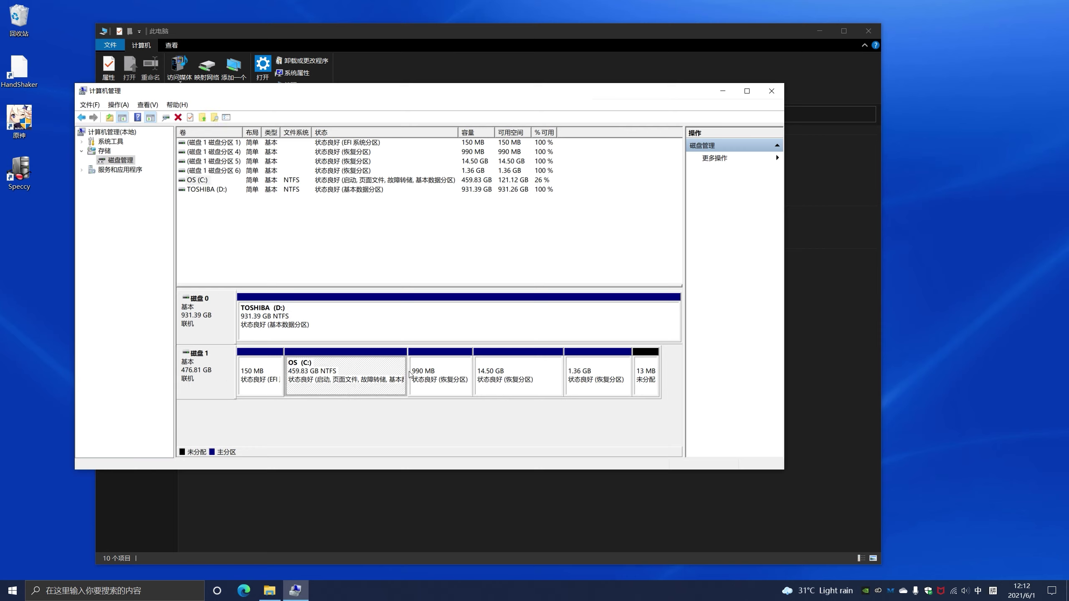
{"action": "left_click", "coordinate": [214, 374]}
{"action": "left_click", "coordinate": [200, 319]}
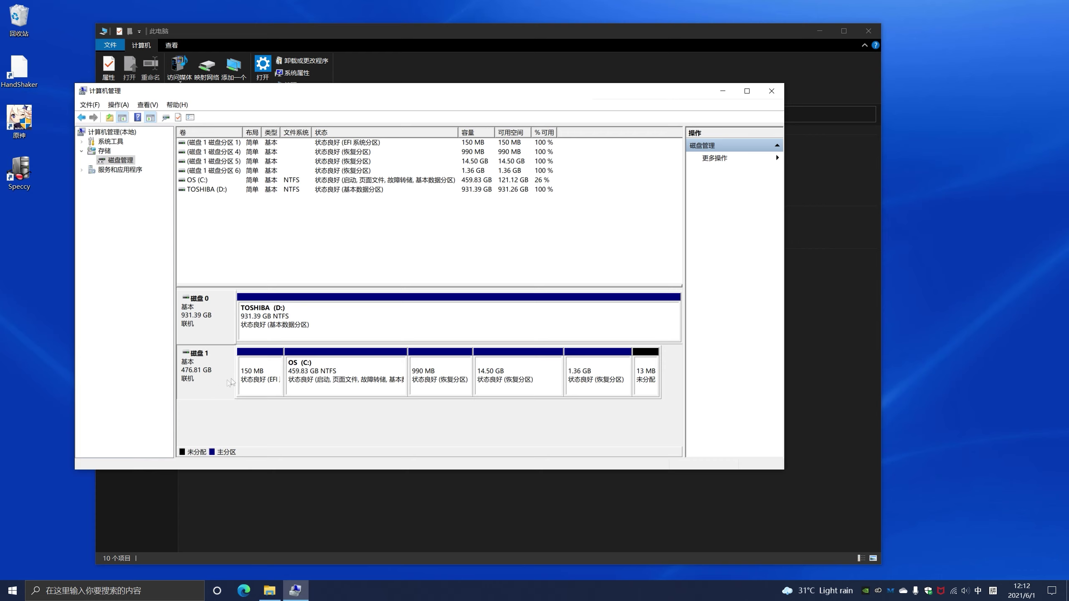
Delete the simple volume TOSHIBA (D:) on Disk 0, accepting the loss of its data.
{"action": "right_click", "coordinate": [295, 315]}
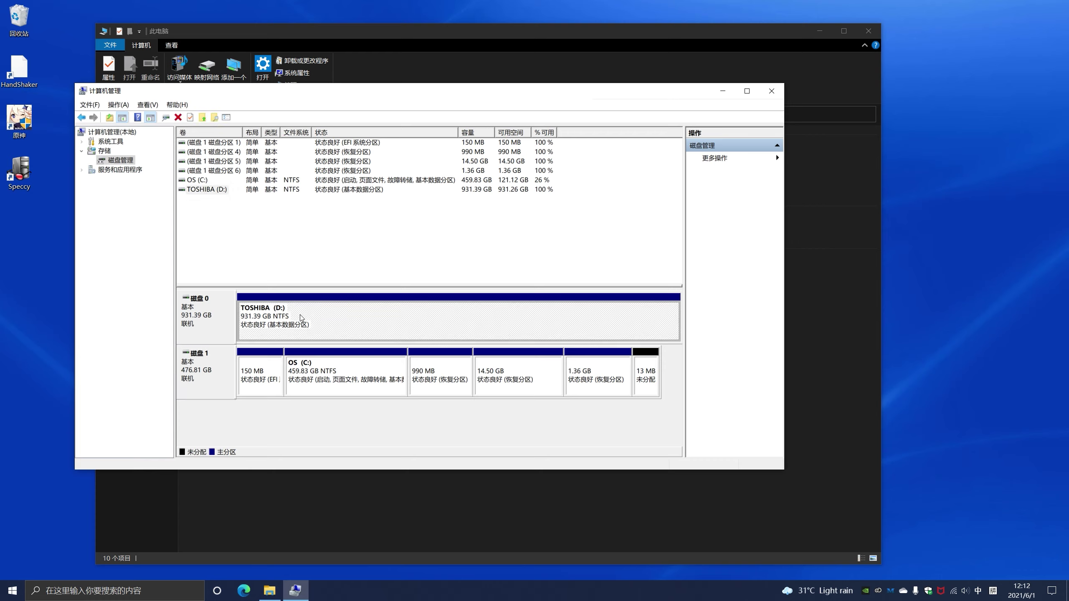
{"action": "left_click", "coordinate": [394, 407]}
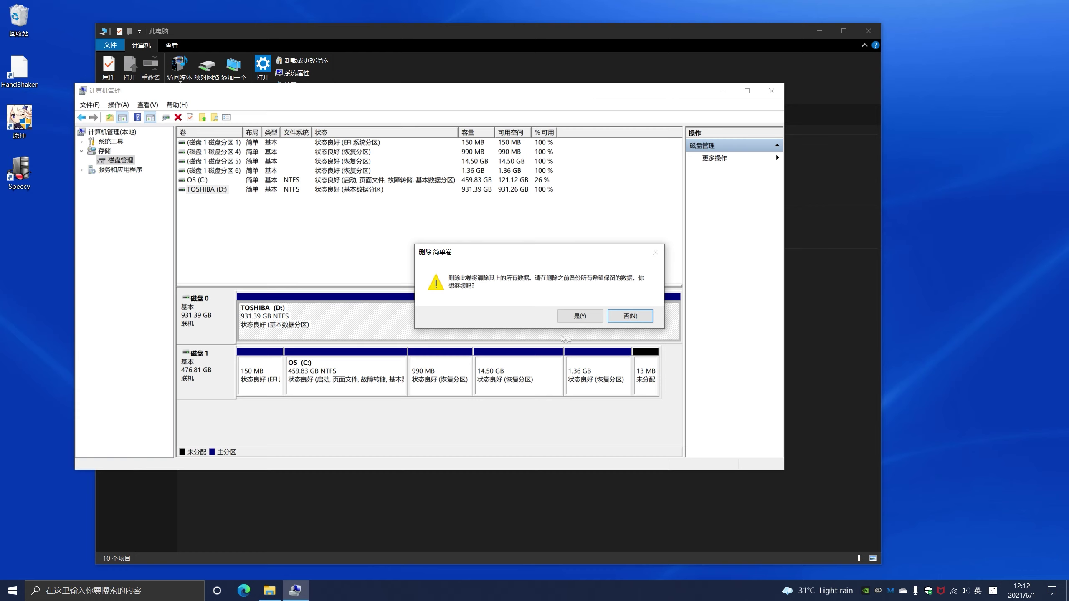
{"action": "left_click", "coordinate": [594, 320]}
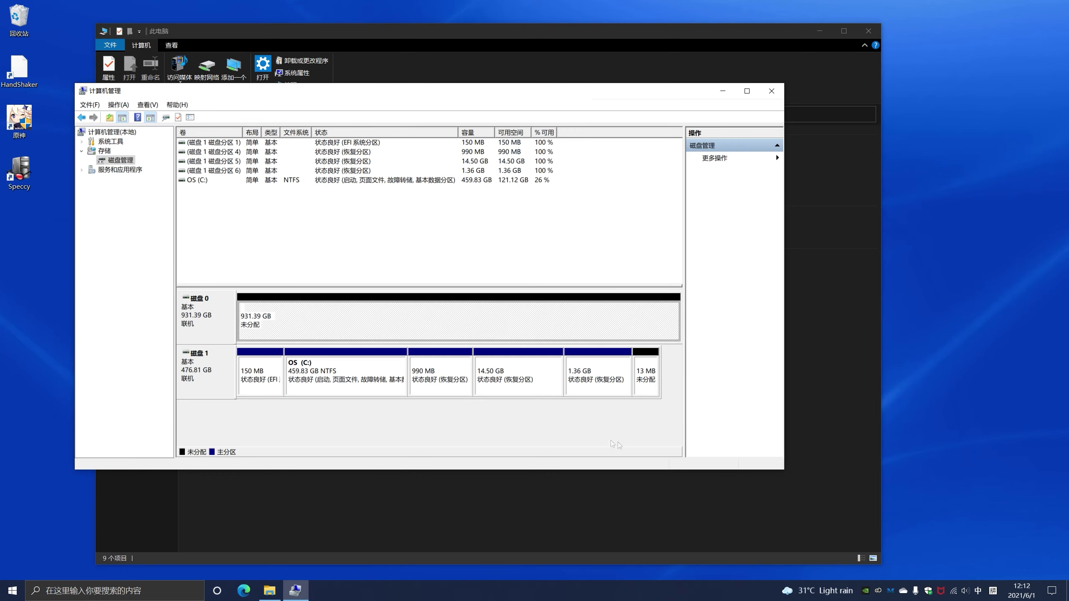
Examine the unallocated (未分配) space on Disk 0 and Disk 1 alongside the OS (C:) partition.
{"action": "left_click", "coordinate": [364, 309]}
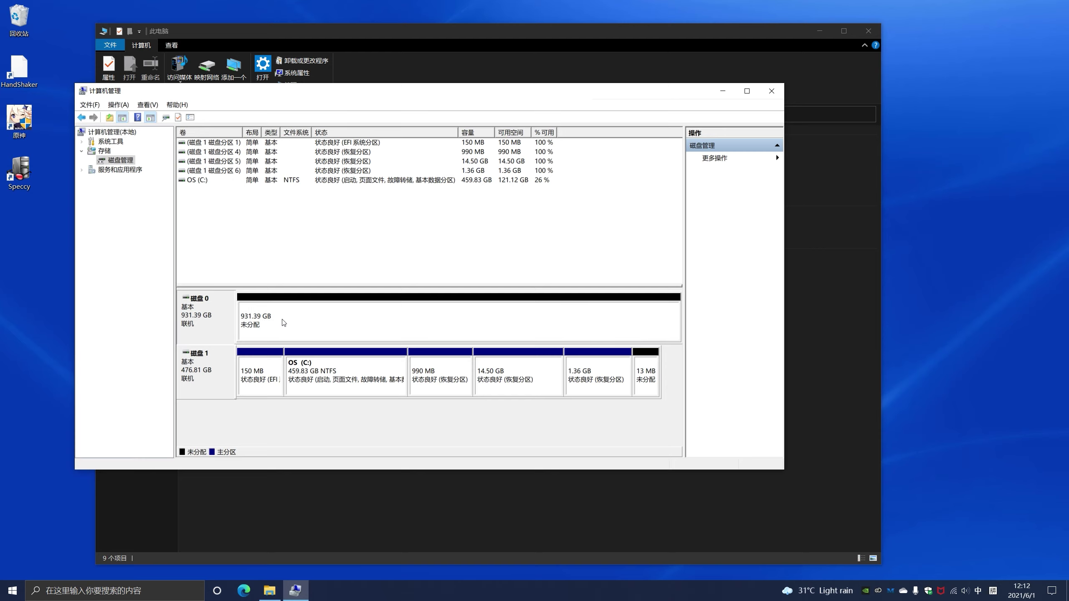
{"action": "left_click", "coordinate": [209, 319]}
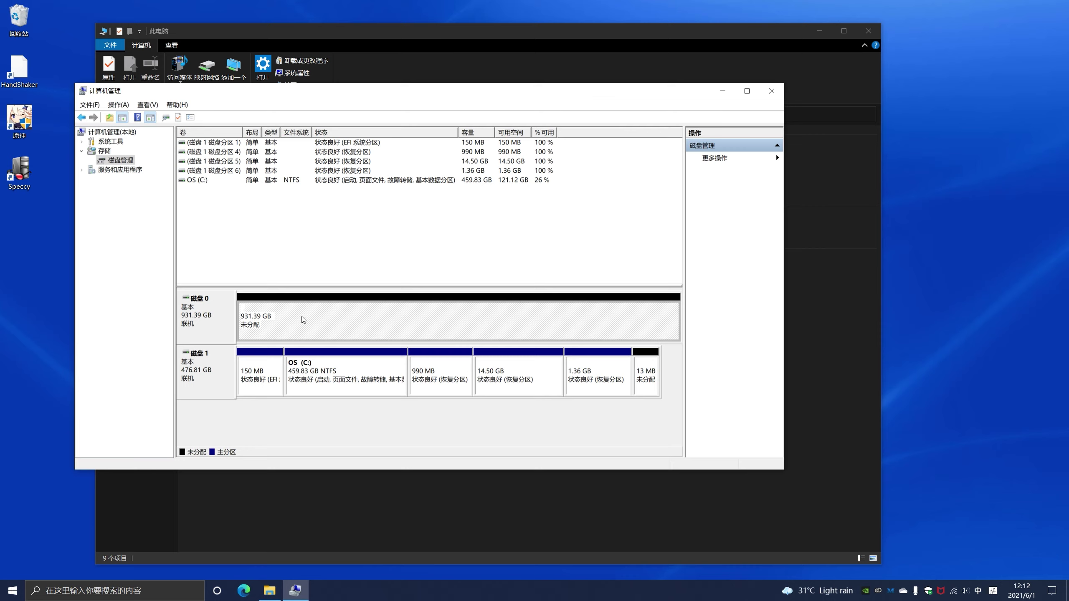
{"action": "left_click", "coordinate": [651, 355]}
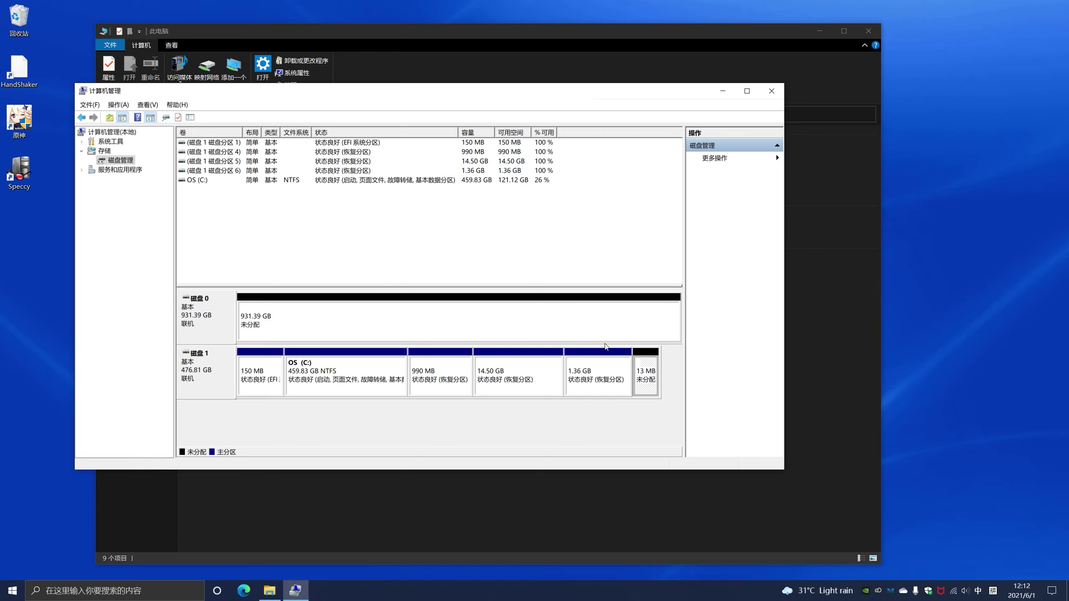
{"action": "left_click", "coordinate": [567, 316]}
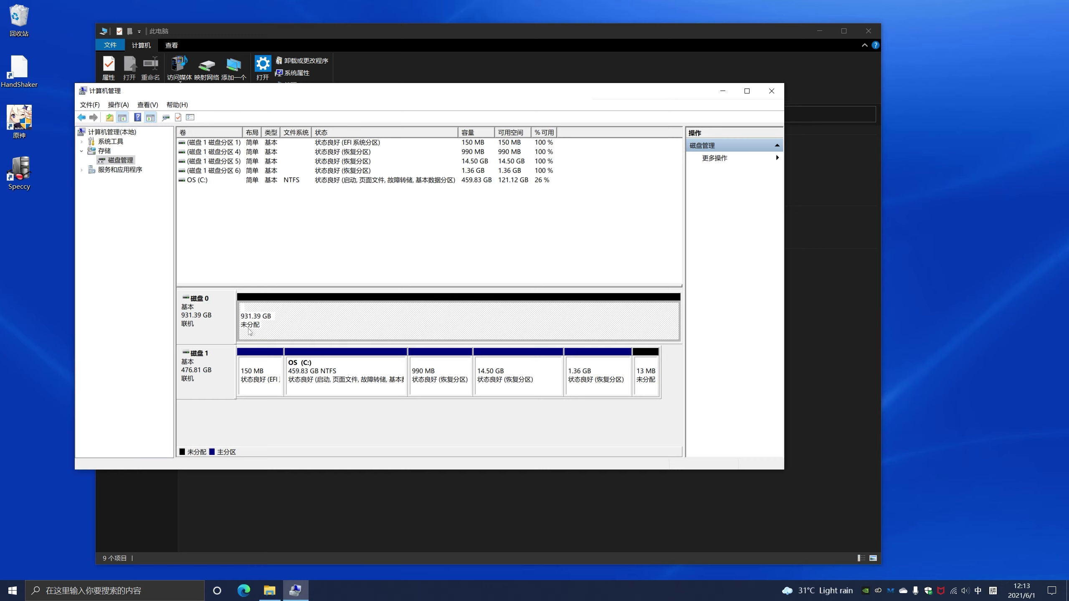
{"action": "left_click", "coordinate": [340, 387]}
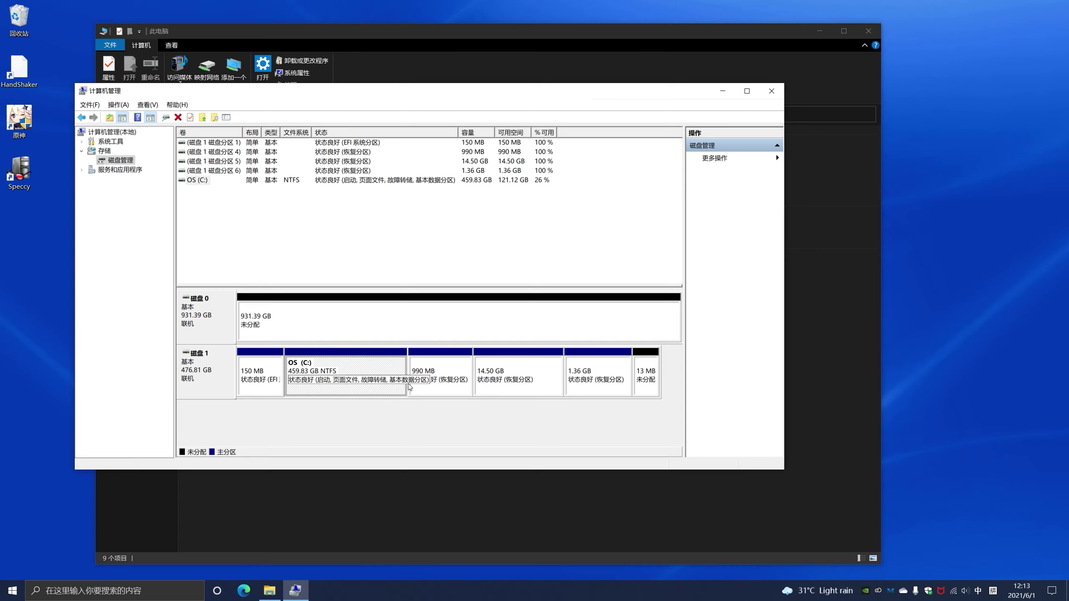
Compare the recovery, EFI and OS (C:) partitions of Disk 1 (磁盘 1) with the unallocated space on Disk 0 (磁盘 0).
{"action": "left_click", "coordinate": [459, 394]}
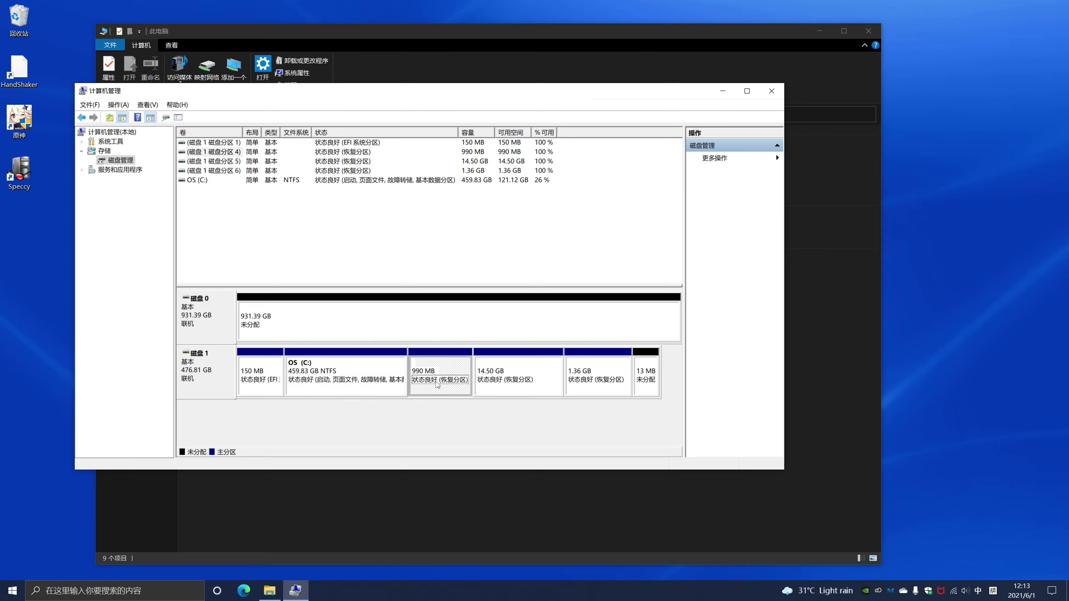
{"action": "left_click", "coordinate": [272, 394]}
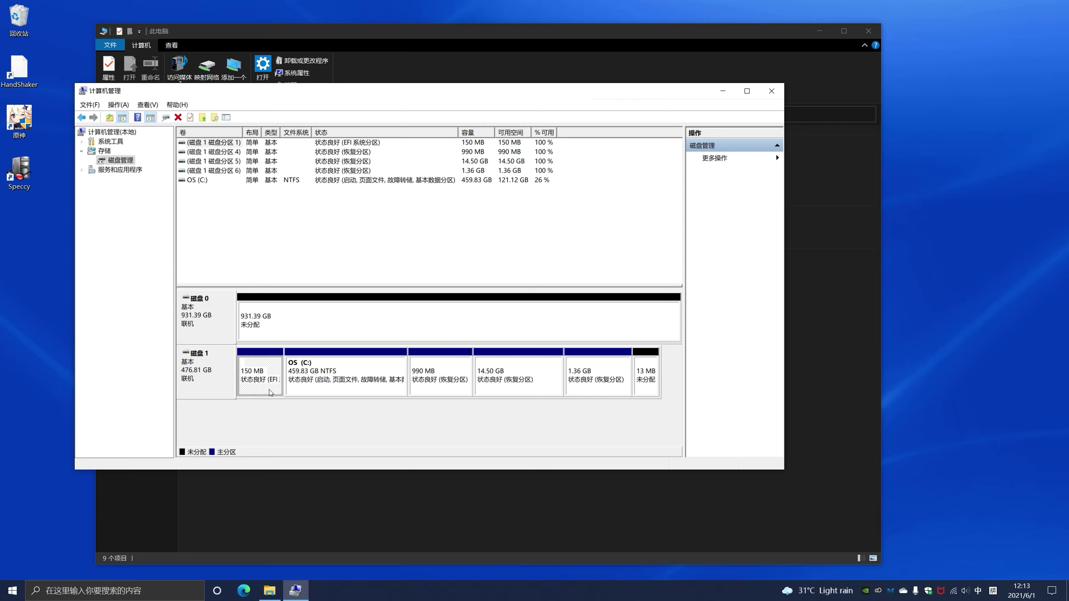
{"action": "left_click", "coordinate": [345, 395]}
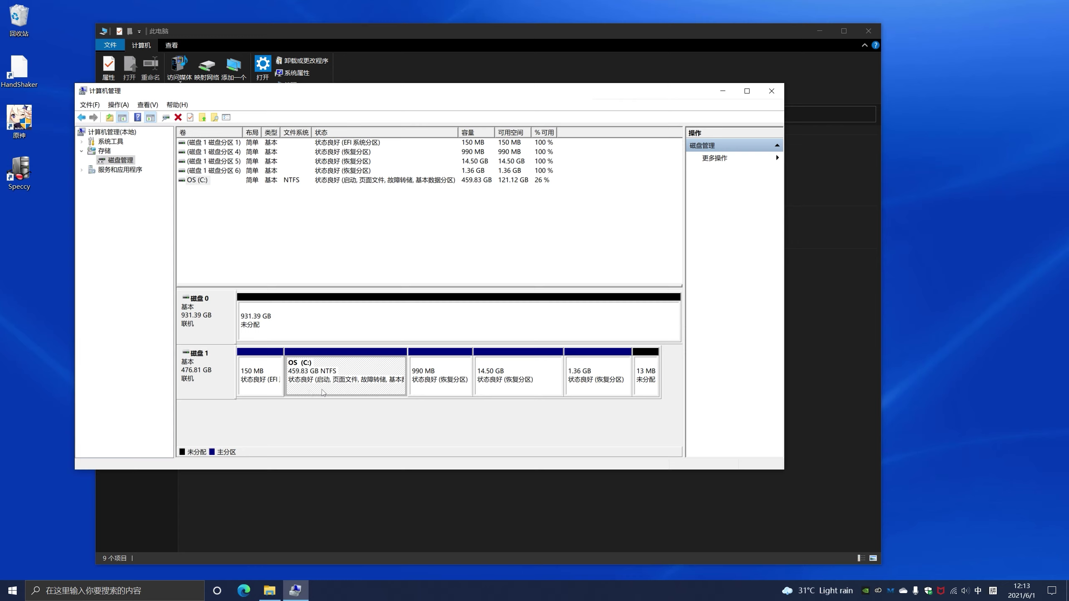
{"action": "left_click", "coordinate": [276, 393]}
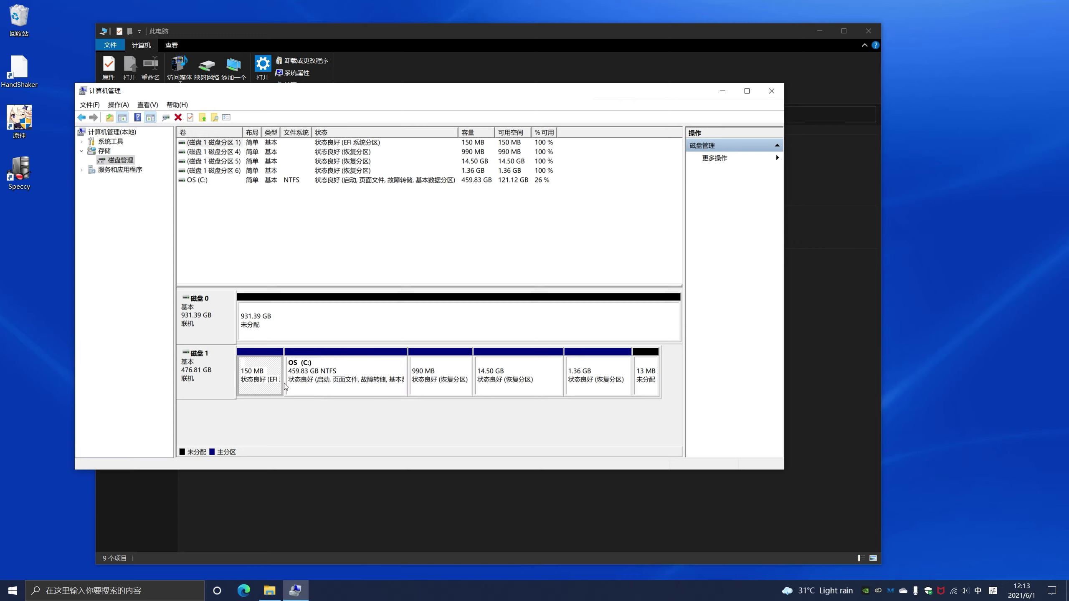
{"action": "left_click", "coordinate": [304, 326]}
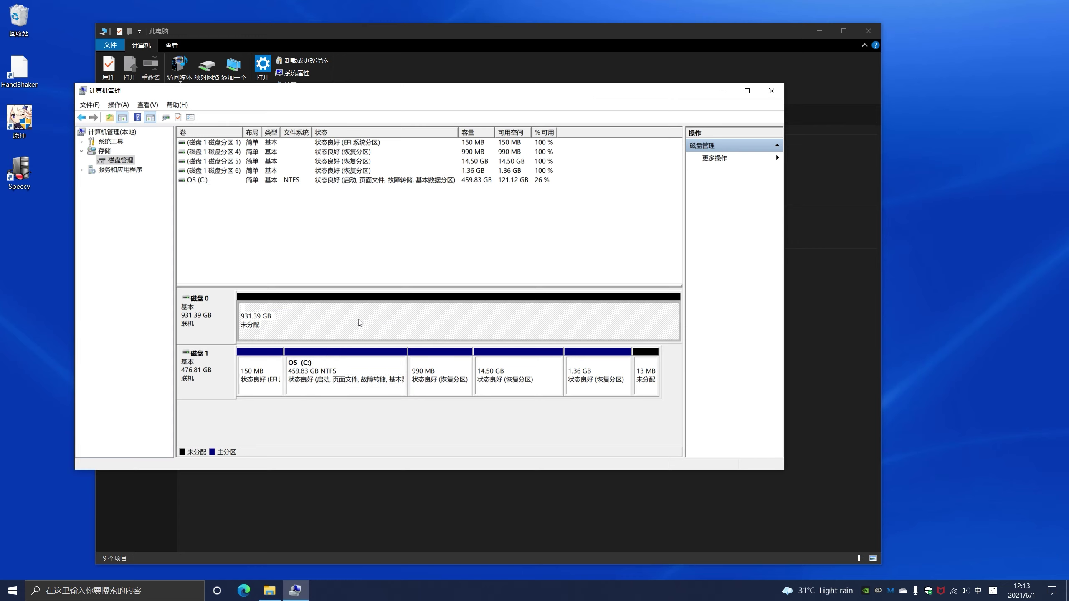
Review the volume types offered for the unallocated space on Disk 0 without creating one, and reposition the Computer Management window.
{"action": "right_click", "coordinate": [297, 319]}
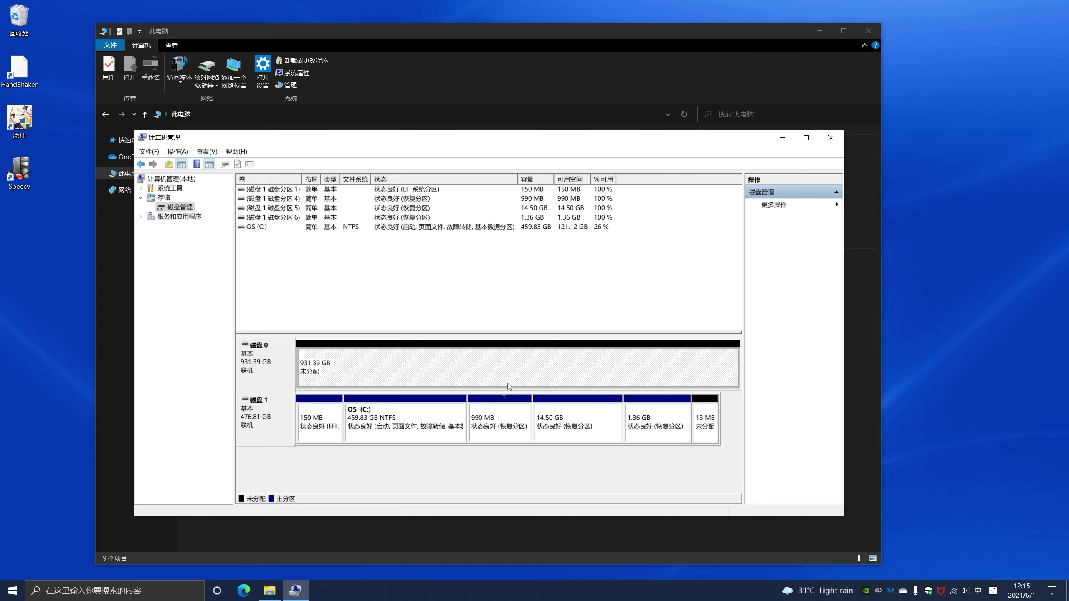
{"action": "right_click", "coordinate": [452, 356]}
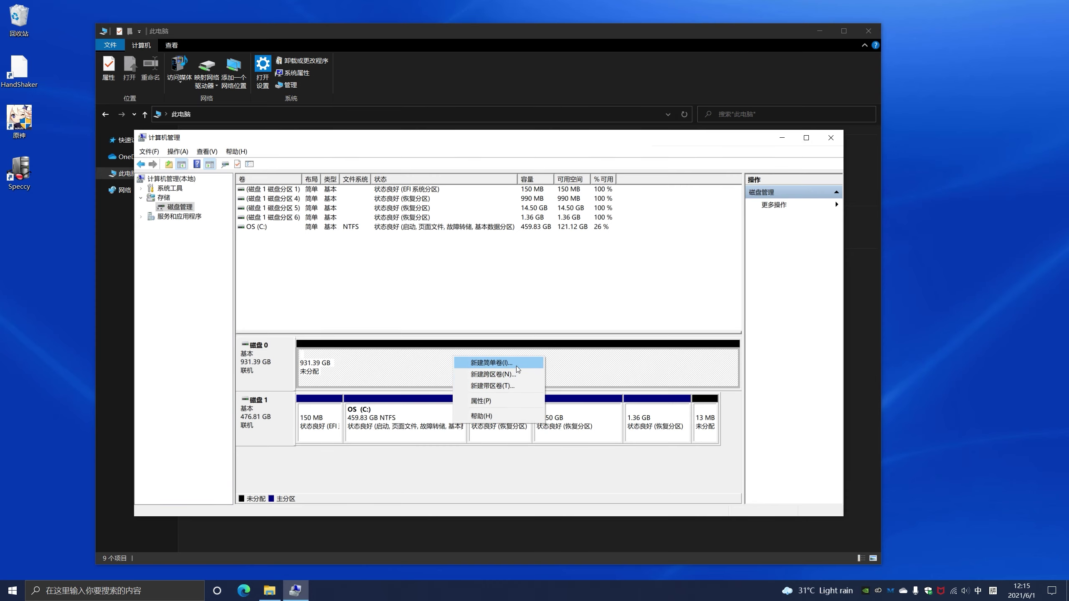
{"action": "left_click", "coordinate": [492, 374]}
{"action": "left_click", "coordinate": [522, 419]}
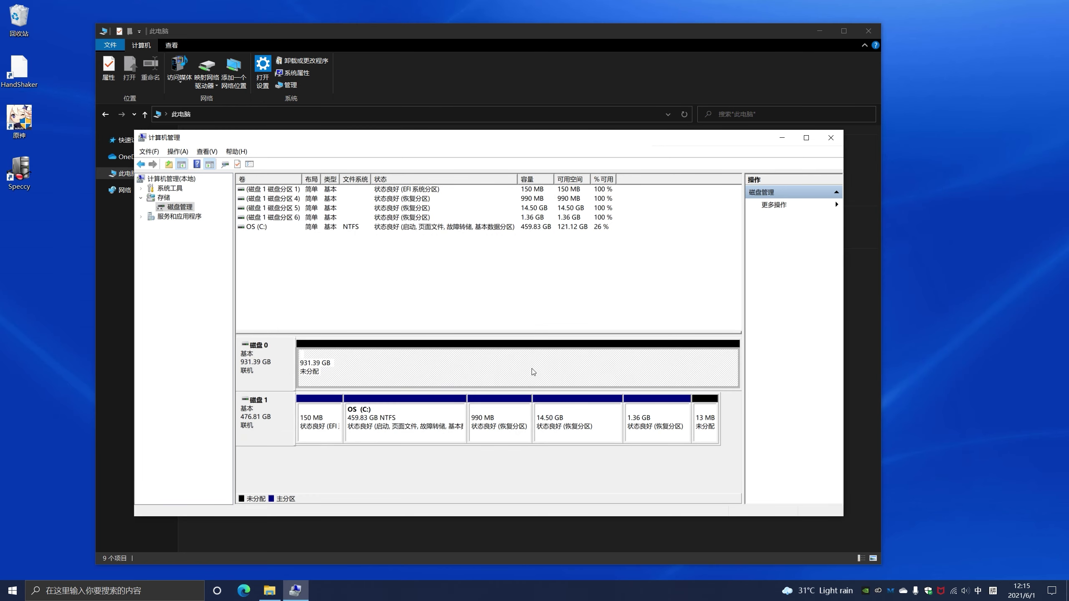
{"action": "left_click", "coordinate": [493, 306]}
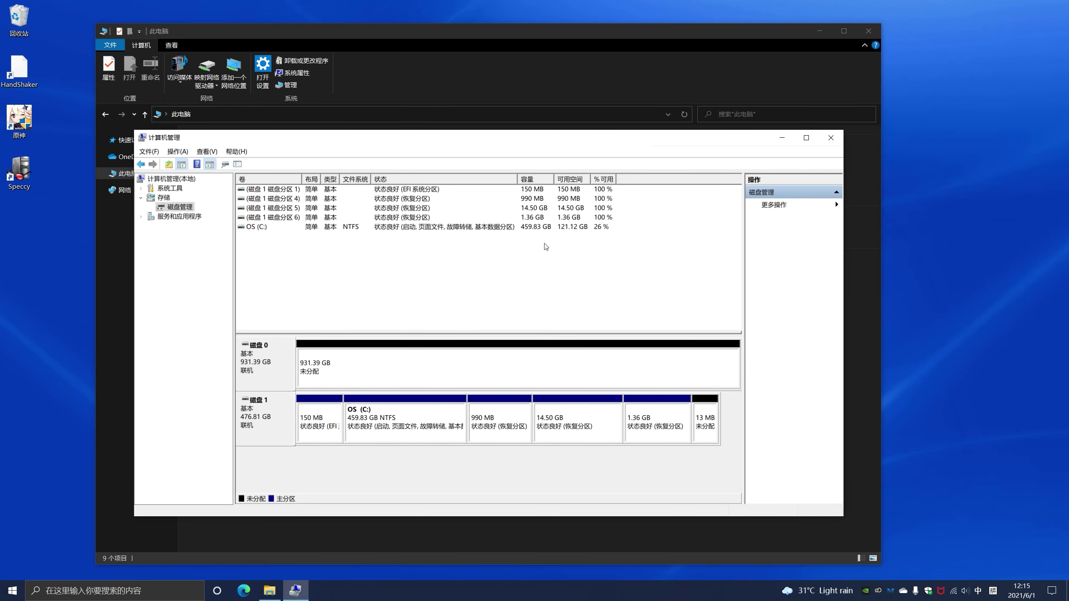
{"action": "left_click_drag", "start_coordinate": [557, 140], "coordinate": [583, 86]}
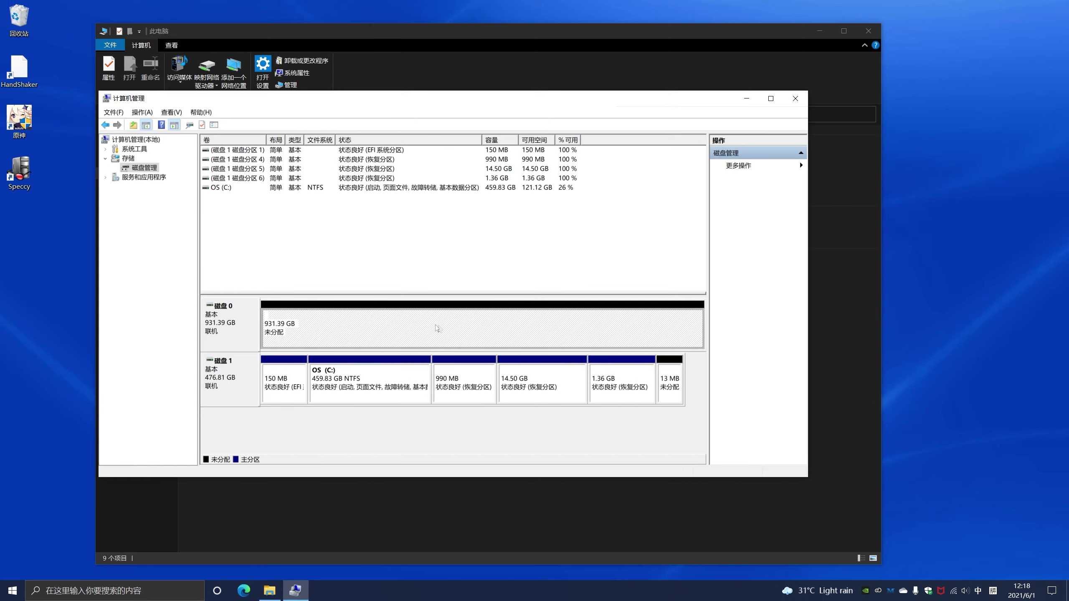
Start a new simple volume on Disk 0's unallocated space, keeping the default size and assigning drive letter A.
{"action": "right_click", "coordinate": [371, 329]}
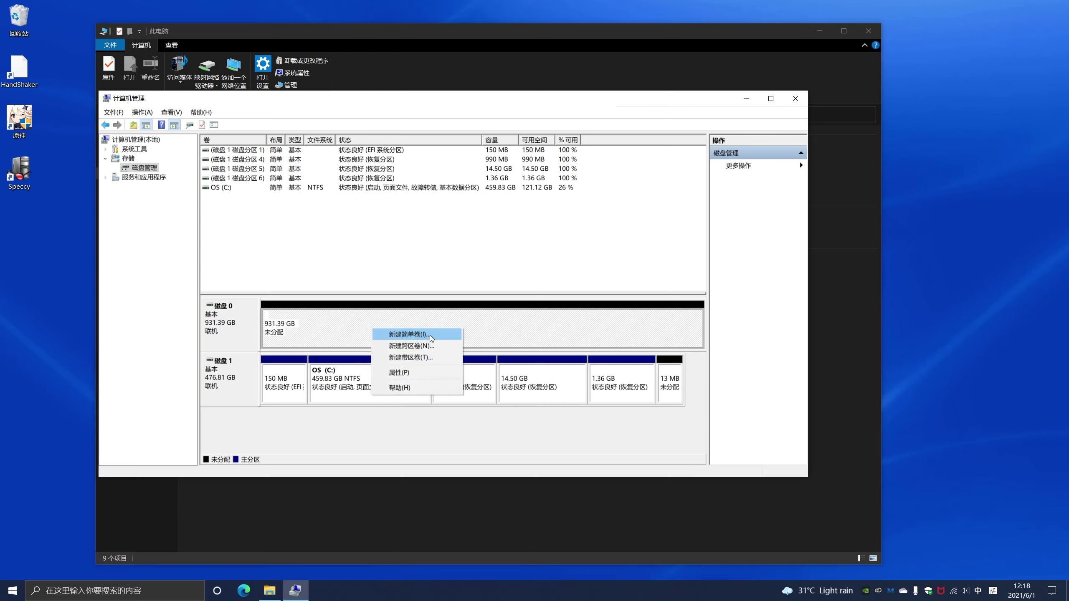
{"action": "left_click", "coordinate": [430, 337]}
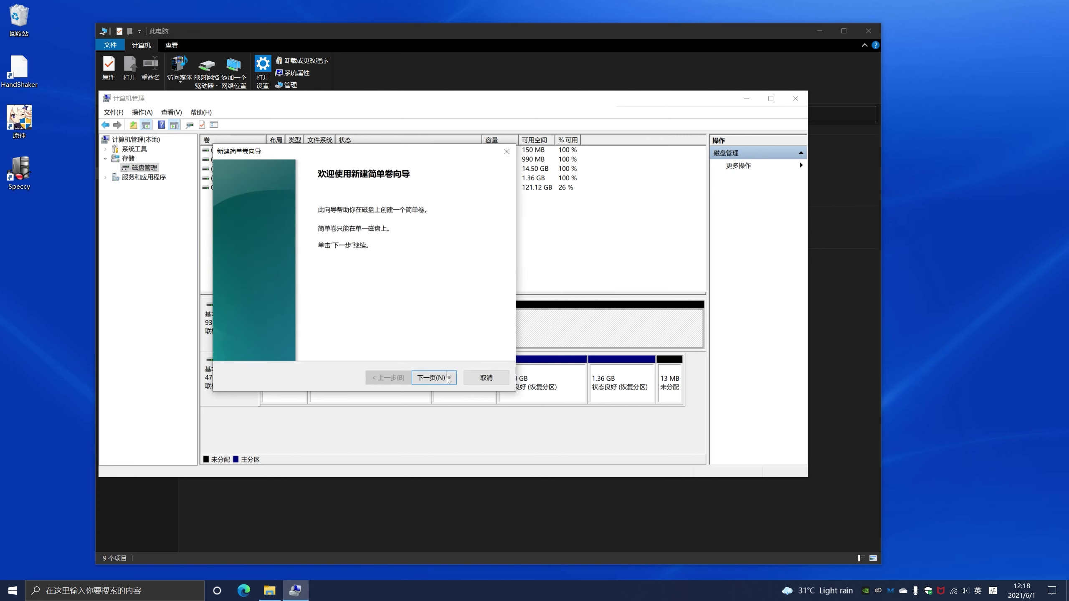
{"action": "left_click", "coordinate": [446, 383]}
{"action": "left_click", "coordinate": [446, 383]}
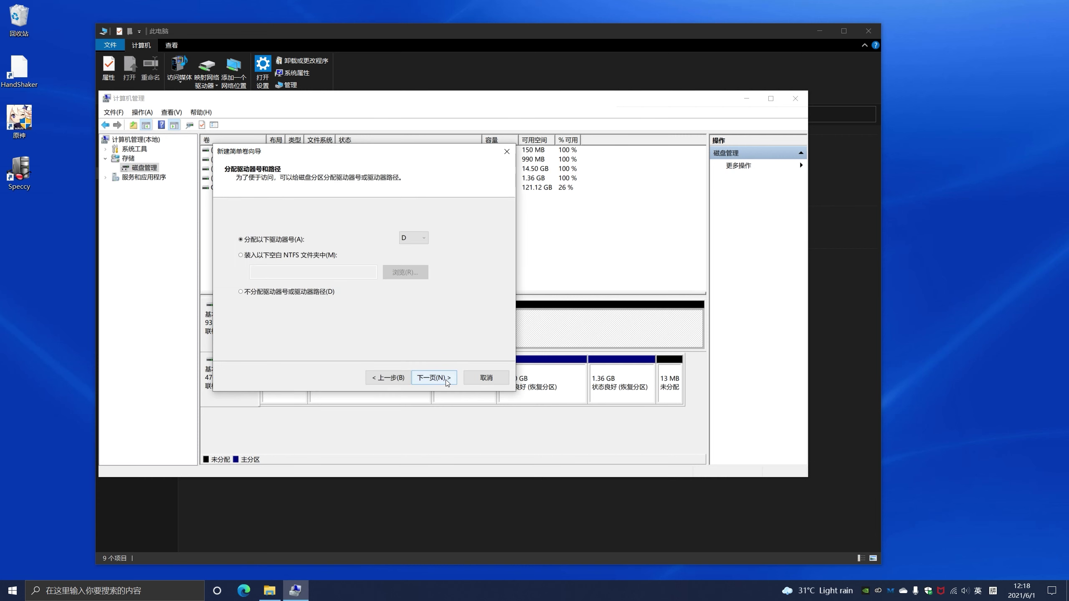
{"action": "left_click", "coordinate": [419, 240]}
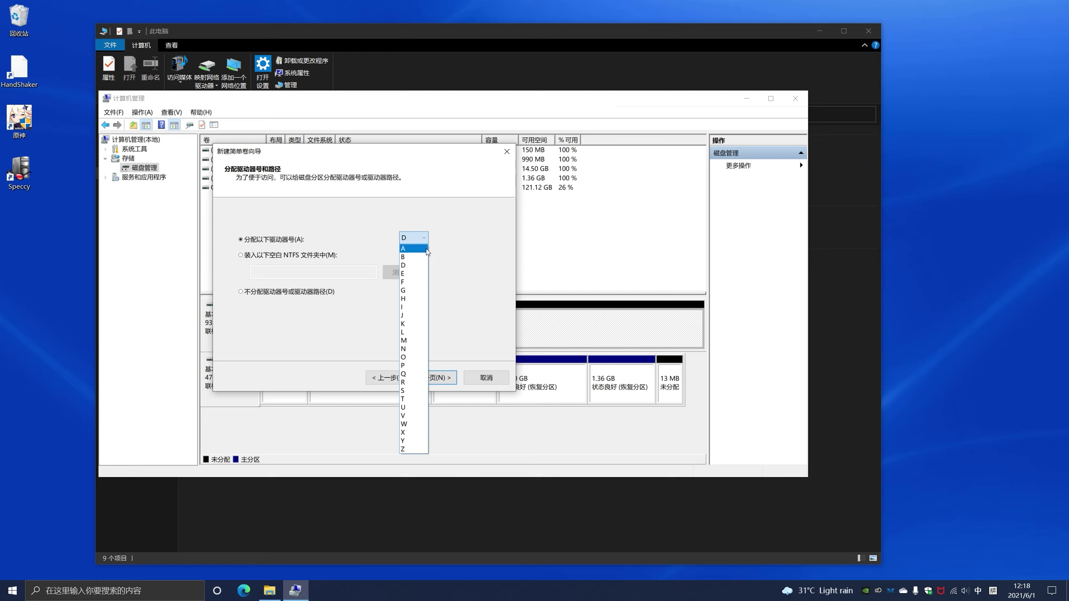
{"action": "left_click", "coordinate": [404, 248]}
{"action": "left_click", "coordinate": [448, 376]}
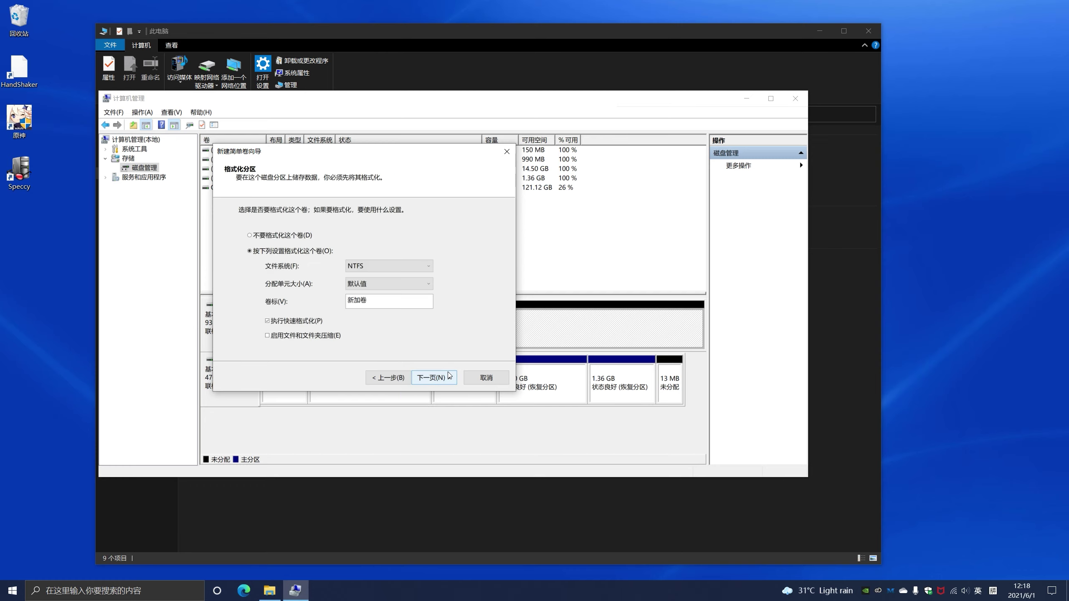
Format the new volume as NTFS with the label TOSHIBA and quick format, and complete the New Simple Volume wizard.
{"action": "left_click", "coordinate": [392, 266]}
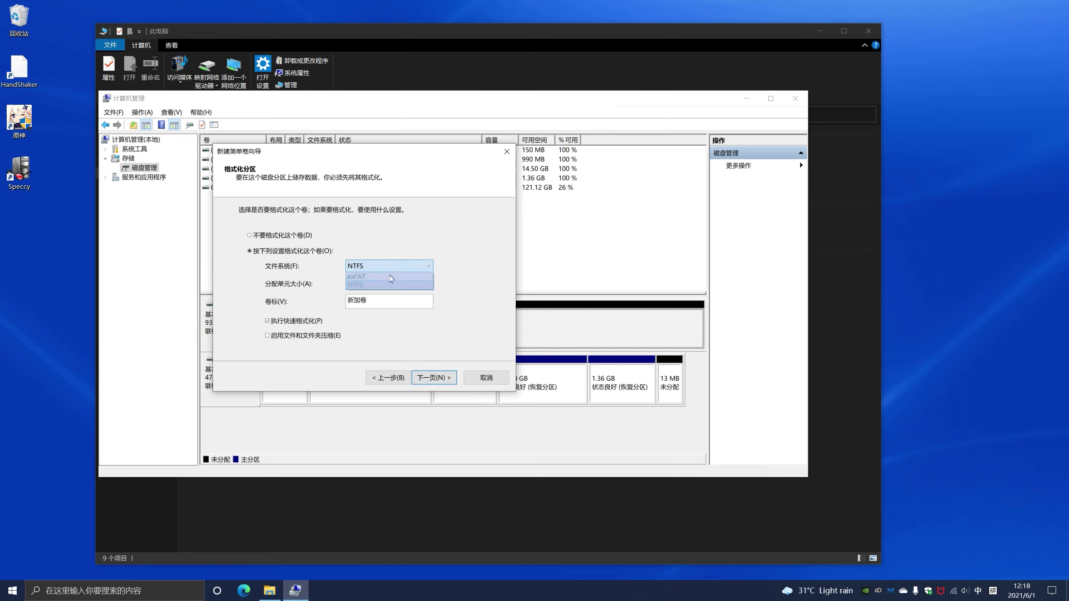
{"action": "left_click", "coordinate": [387, 286]}
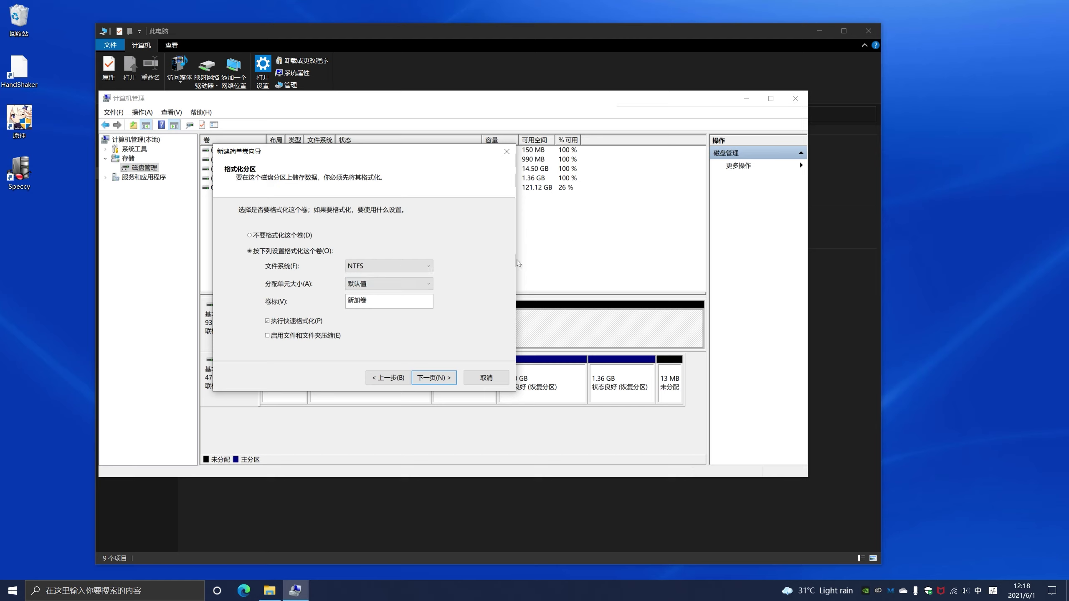
{"action": "double_click", "coordinate": [358, 300]}
{"action": "key", "text": "BackSpace"}
{"action": "type", "text": "TOSHIBA"}
{"action": "left_click", "coordinate": [441, 379]}
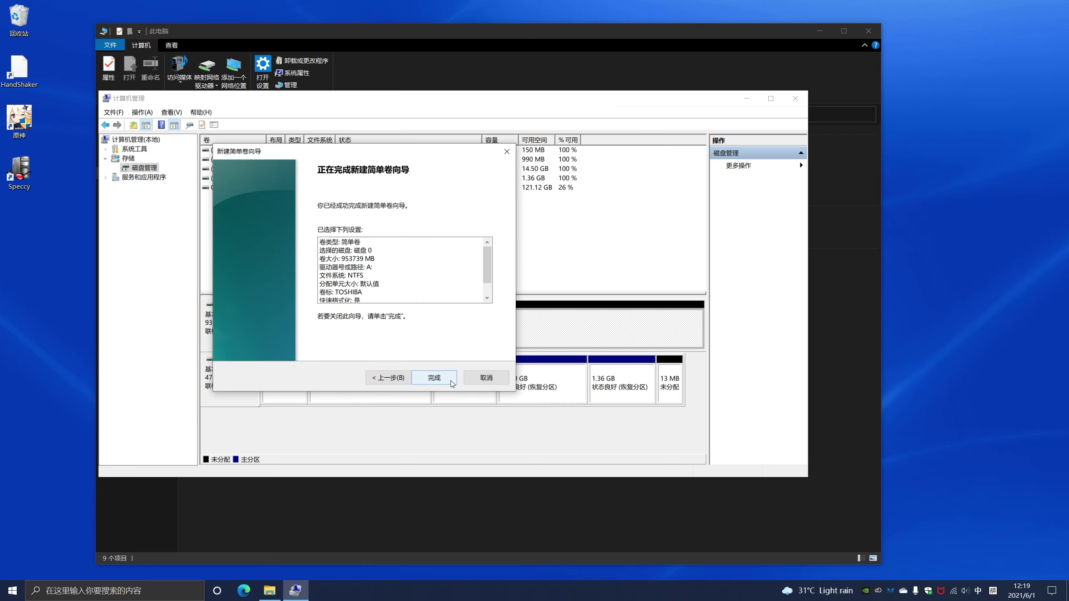
{"action": "left_click", "coordinate": [451, 381]}
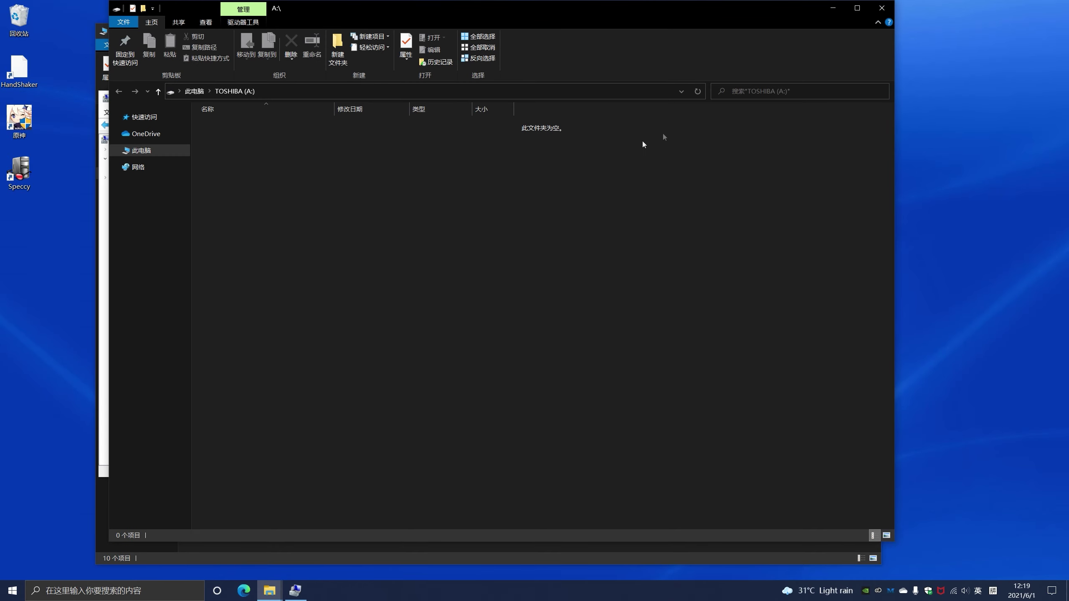
Close the TOSHIBA (A:) folder window and Computer Management, and reposition the This PC (此电脑) window.
{"action": "left_click", "coordinate": [881, 8]}
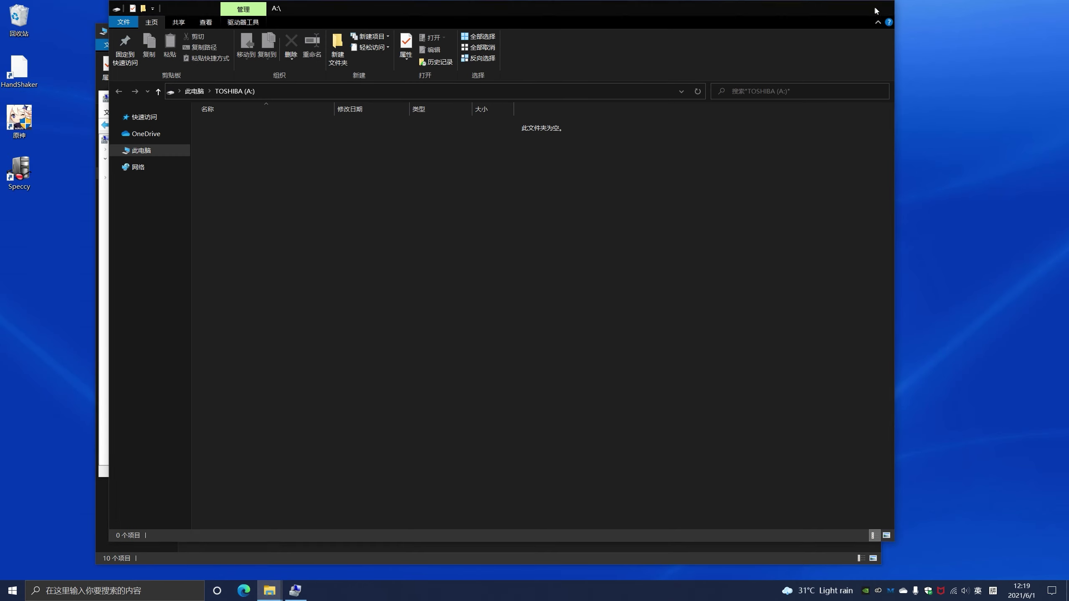
{"action": "left_click", "coordinate": [795, 98]}
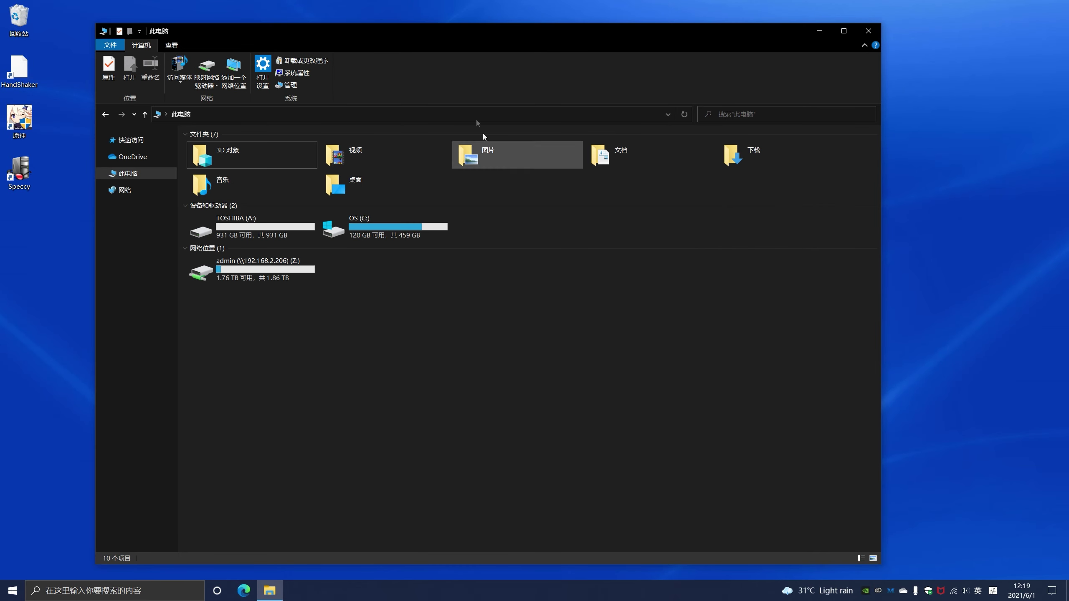
{"action": "left_click_drag", "start_coordinate": [437, 37], "coordinate": [458, 30]}
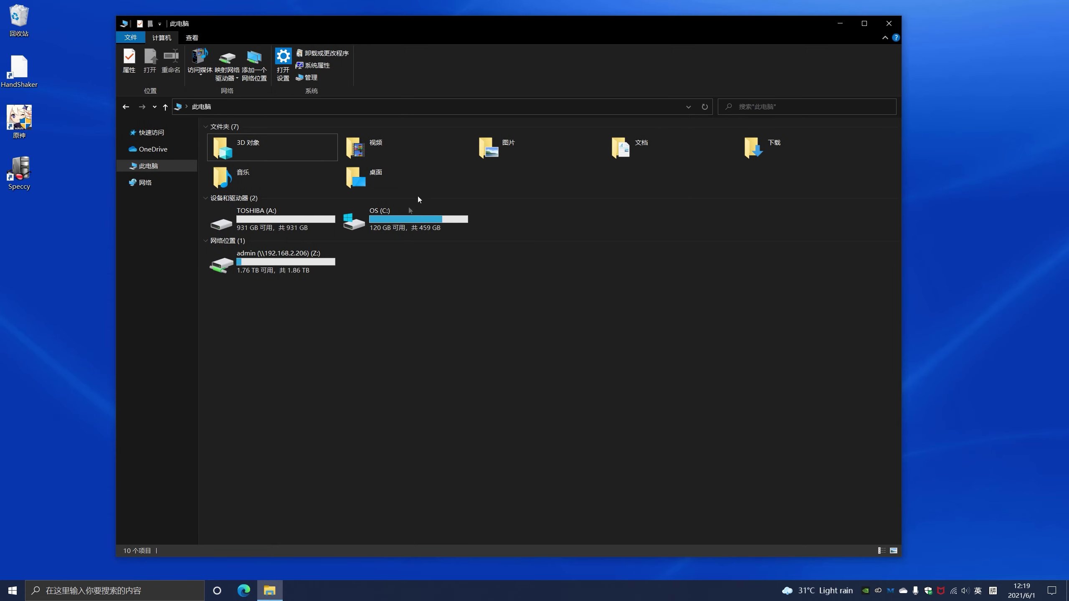
Check the contents of the new TOSHIBA (A:) drive from This PC and return to the drive overview.
{"action": "left_click", "coordinate": [293, 228]}
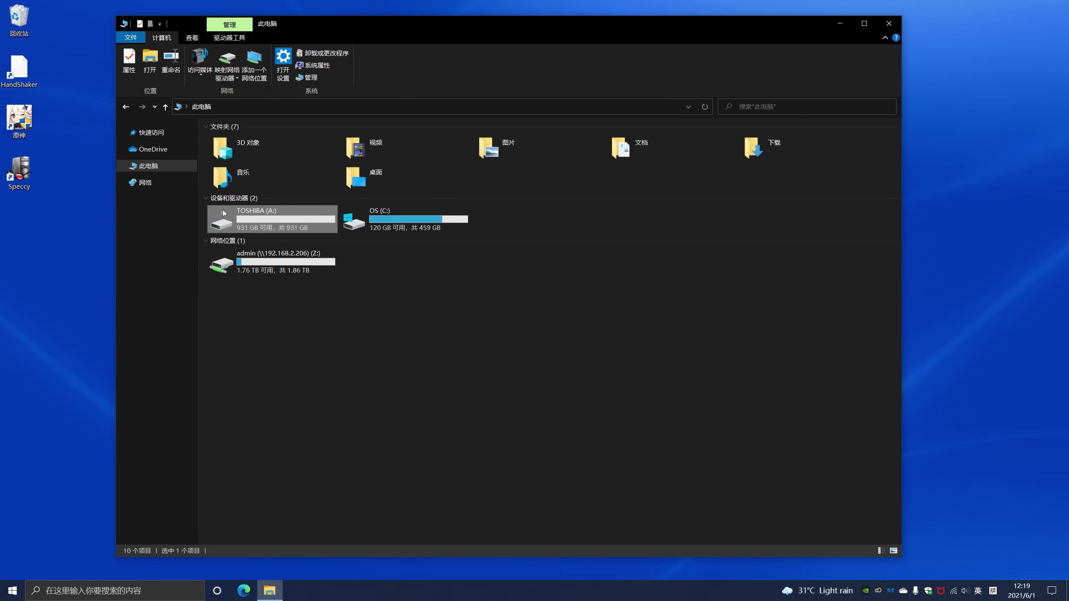
{"action": "left_click", "coordinate": [205, 198]}
{"action": "left_click", "coordinate": [206, 198]}
{"action": "double_click", "coordinate": [281, 227]}
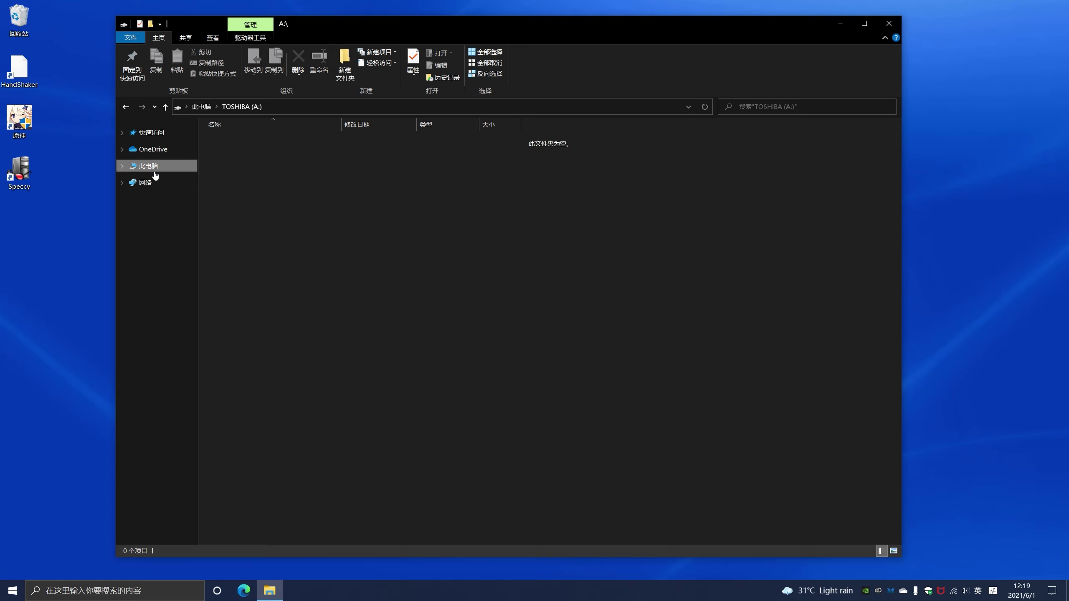
{"action": "left_click", "coordinate": [170, 166]}
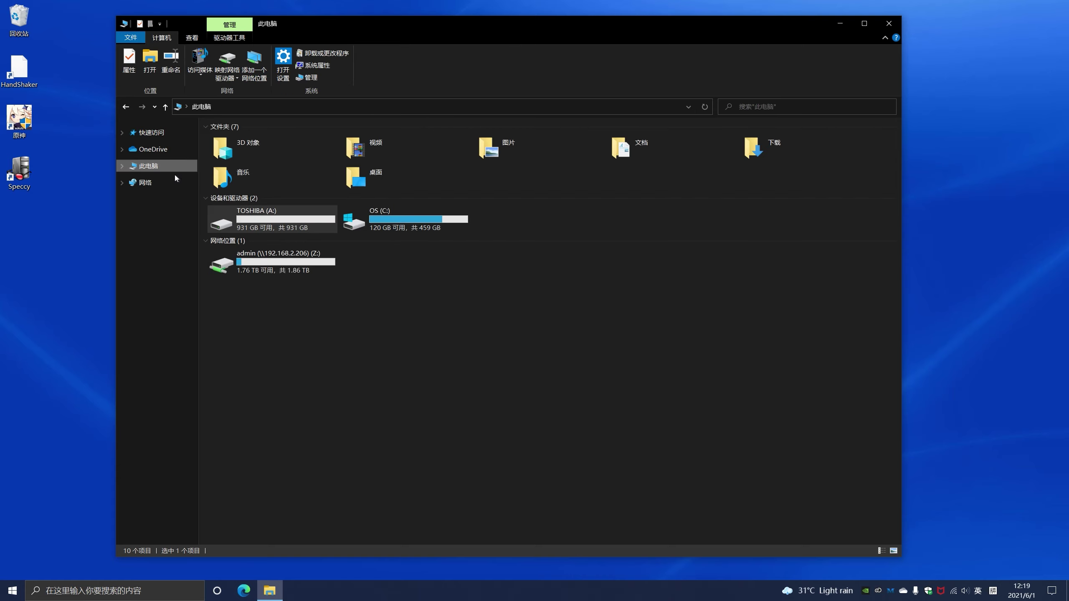
Look through the Videos (视频) folder and the OS (C:) drive for a file to copy, returning to This PC.
{"action": "double_click", "coordinate": [362, 149]}
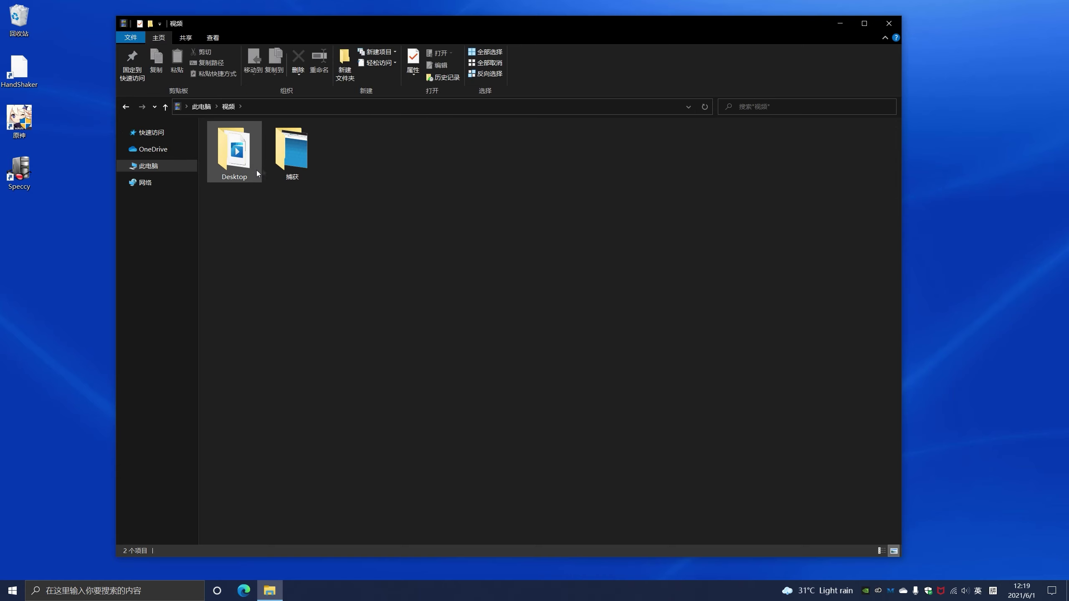
{"action": "double_click", "coordinate": [281, 165]}
{"action": "left_click", "coordinate": [178, 170]}
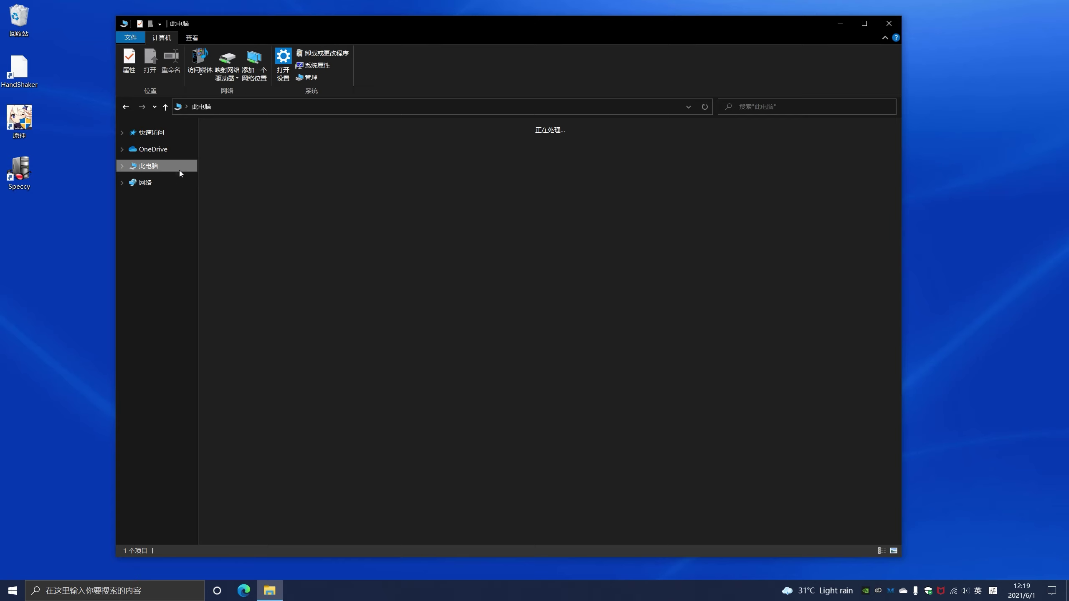
{"action": "left_click", "coordinate": [412, 228]}
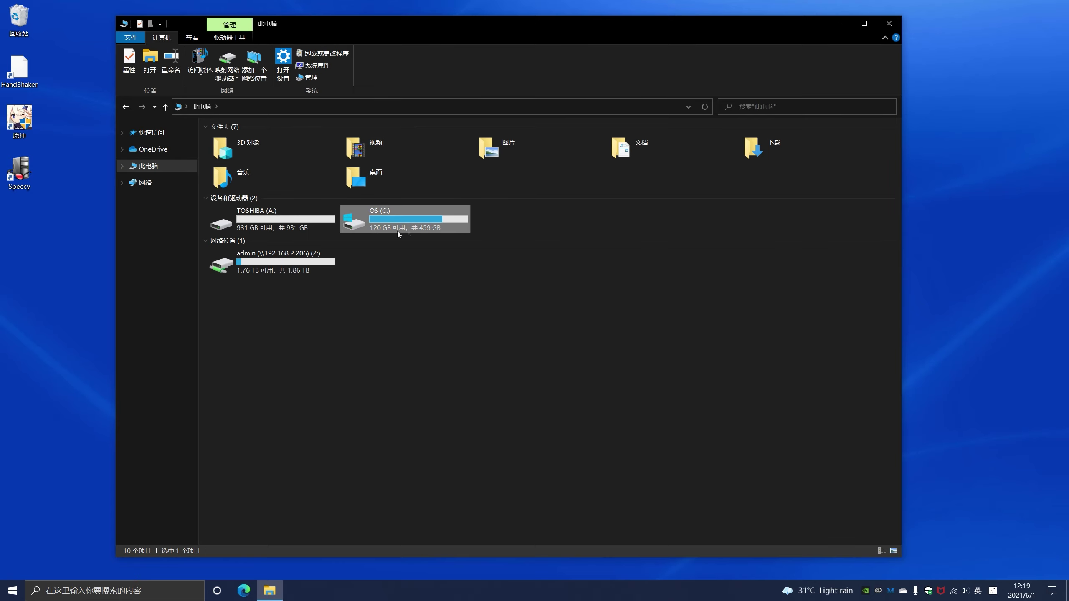
{"action": "double_click", "coordinate": [407, 229]}
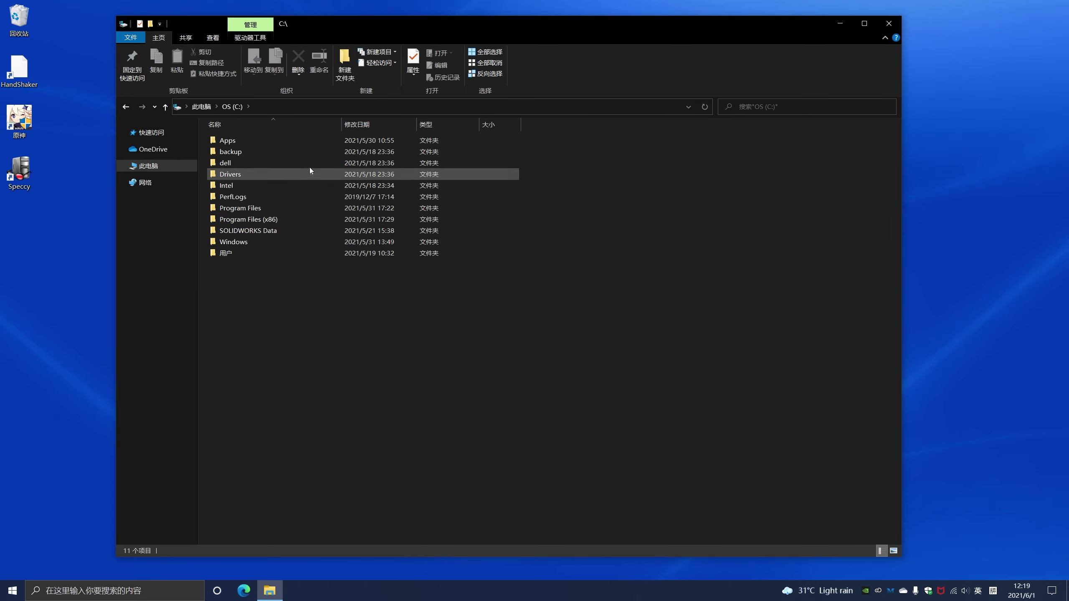
{"action": "key", "text": "alt+Left"}
Copy the video file 索尼4KHDR from the 視頻項目 folder in Documents (文档).
{"action": "double_click", "coordinate": [631, 157]}
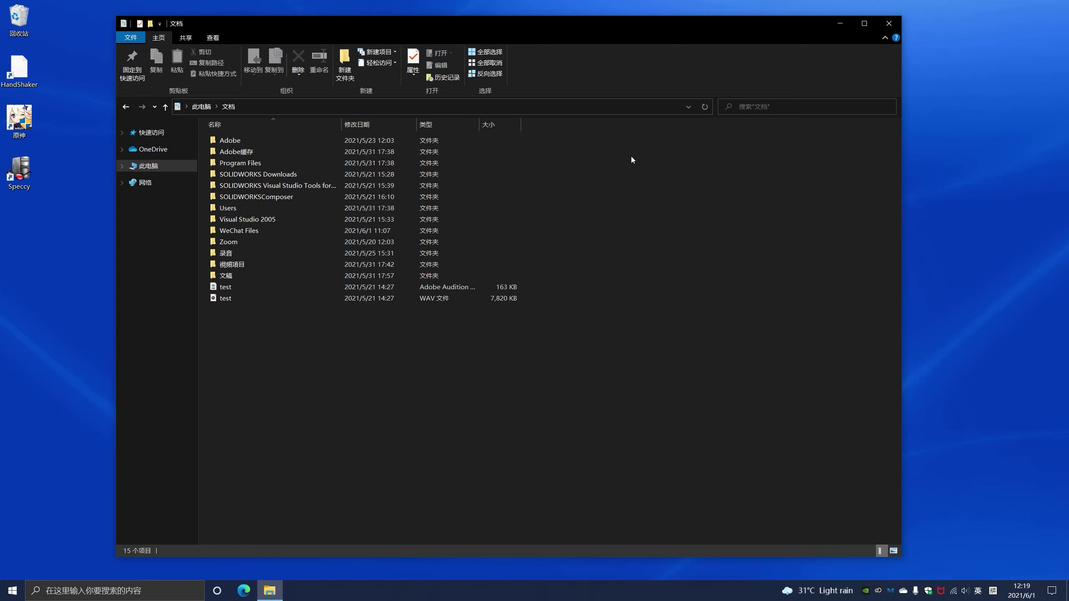
{"action": "double_click", "coordinate": [257, 263]}
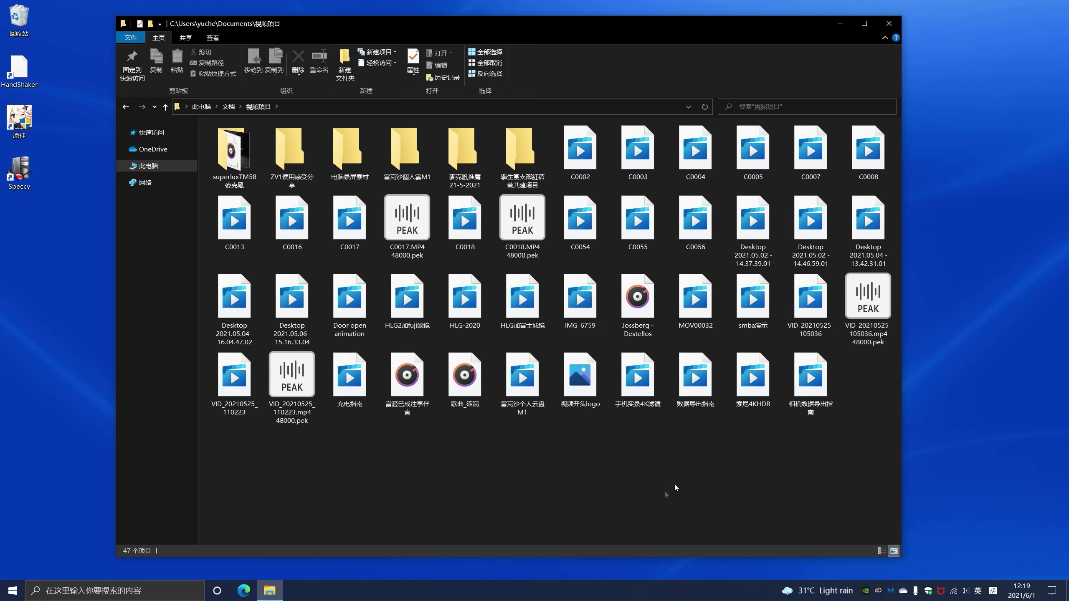
{"action": "right_click", "coordinate": [752, 377]}
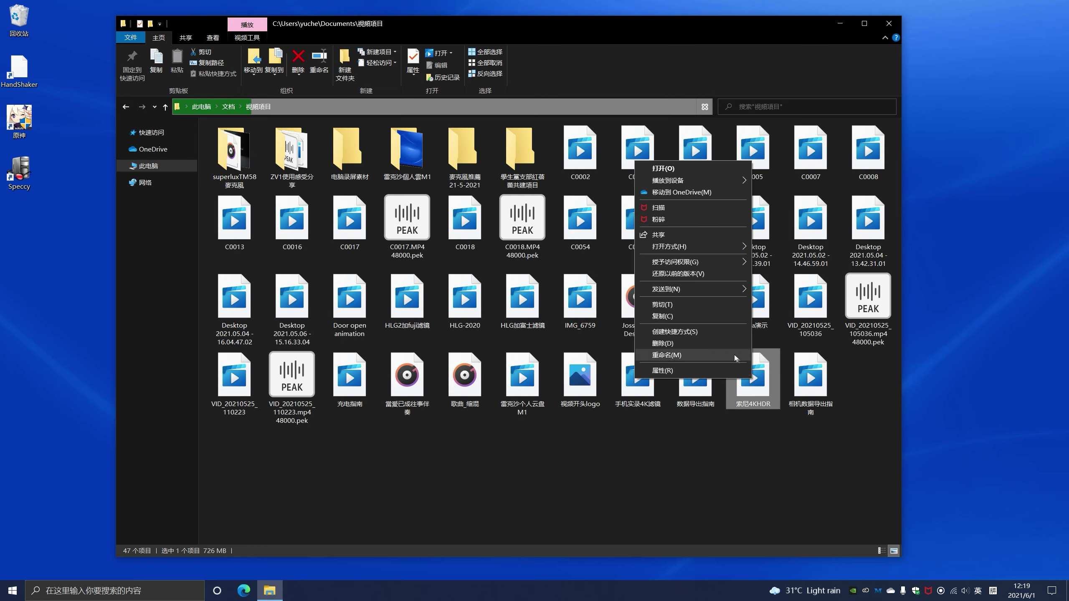
{"action": "left_click", "coordinate": [701, 316]}
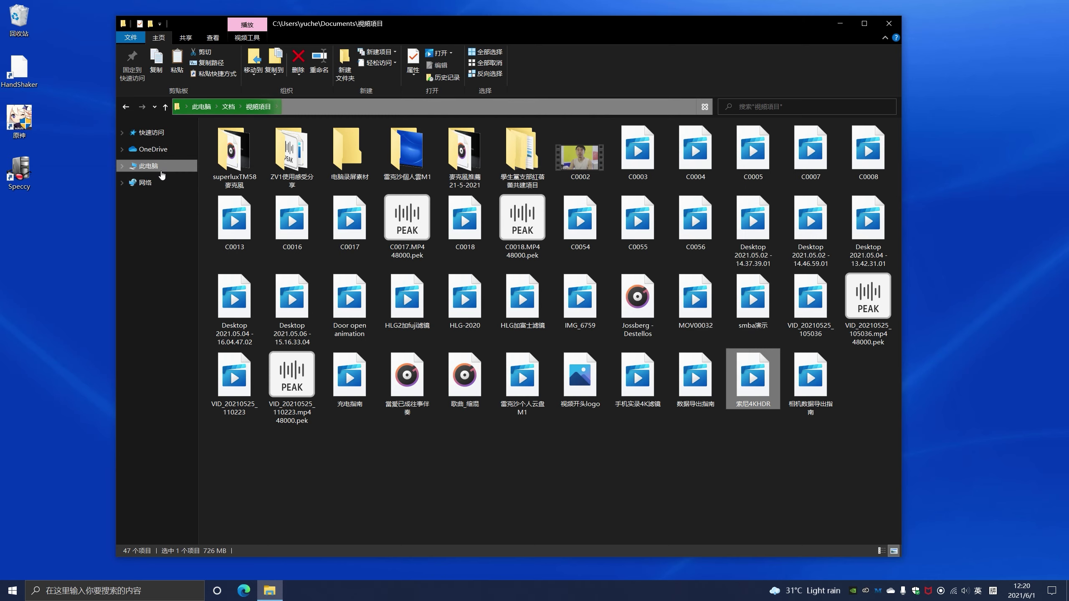
Paste the copied video file 索尼4KHDR into the root of the TOSHIBA (A:) drive.
{"action": "left_click", "coordinate": [161, 171]}
{"action": "double_click", "coordinate": [319, 221]}
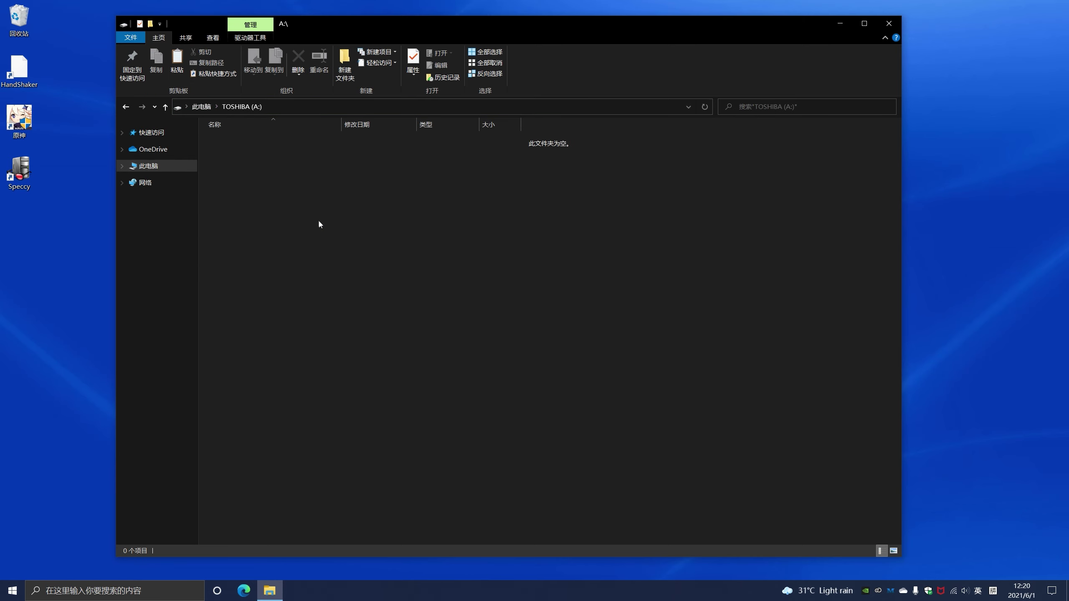
{"action": "right_click", "coordinate": [340, 262]}
{"action": "left_click", "coordinate": [316, 309]}
{"action": "right_click", "coordinate": [316, 311]}
{"action": "left_click", "coordinate": [295, 382]}
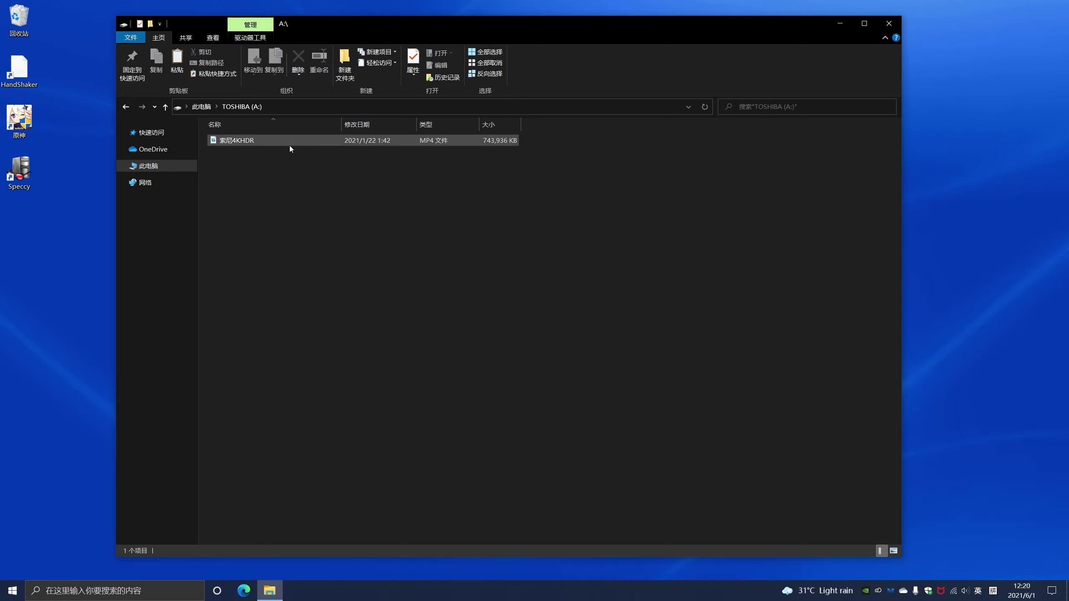
Show the contents of the TOSHIBA (A:) drive as large icons (大图标) and clear the file selection.
{"action": "left_click", "coordinate": [213, 37]}
{"action": "left_click", "coordinate": [257, 53]}
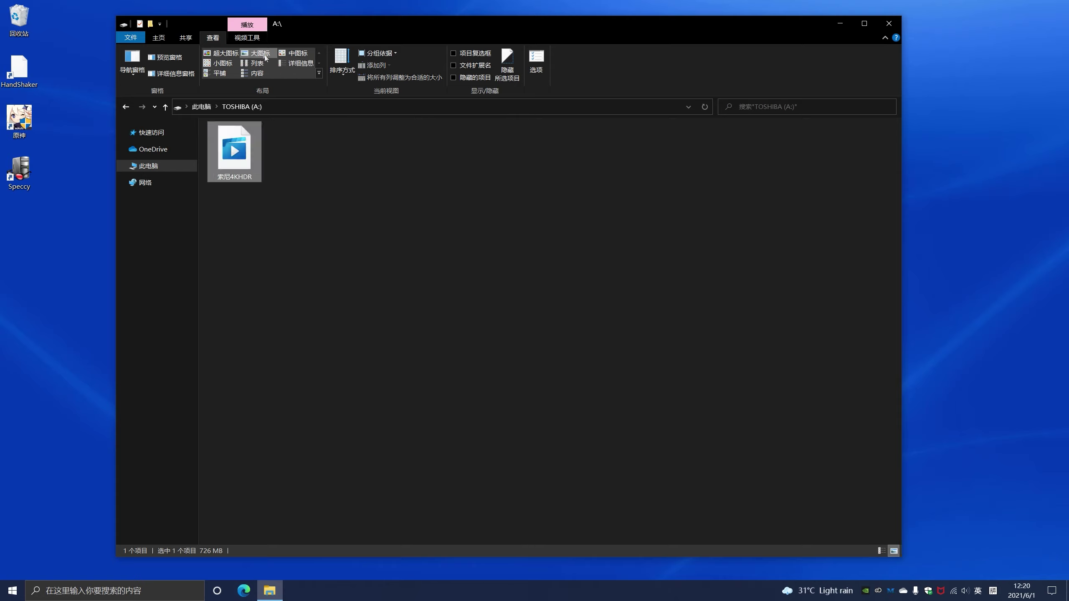
{"action": "left_click", "coordinate": [472, 299]}
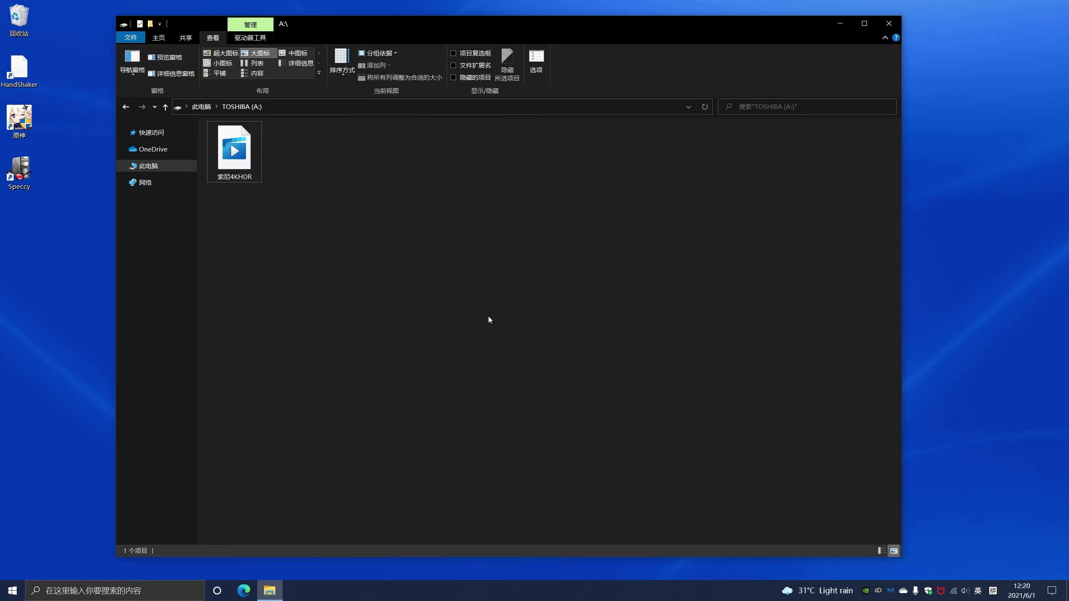
Play the video 索尼4KHDR from TOSHIBA (A:), skip to its middle and near its end, and close the player.
{"action": "double_click", "coordinate": [235, 157]}
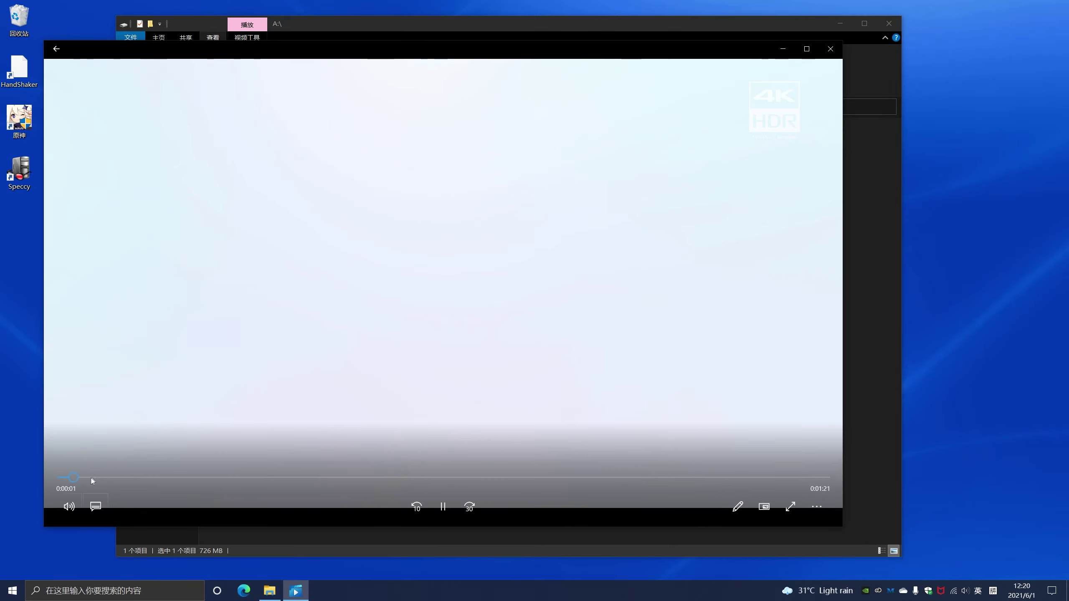
{"action": "left_click", "coordinate": [452, 478]}
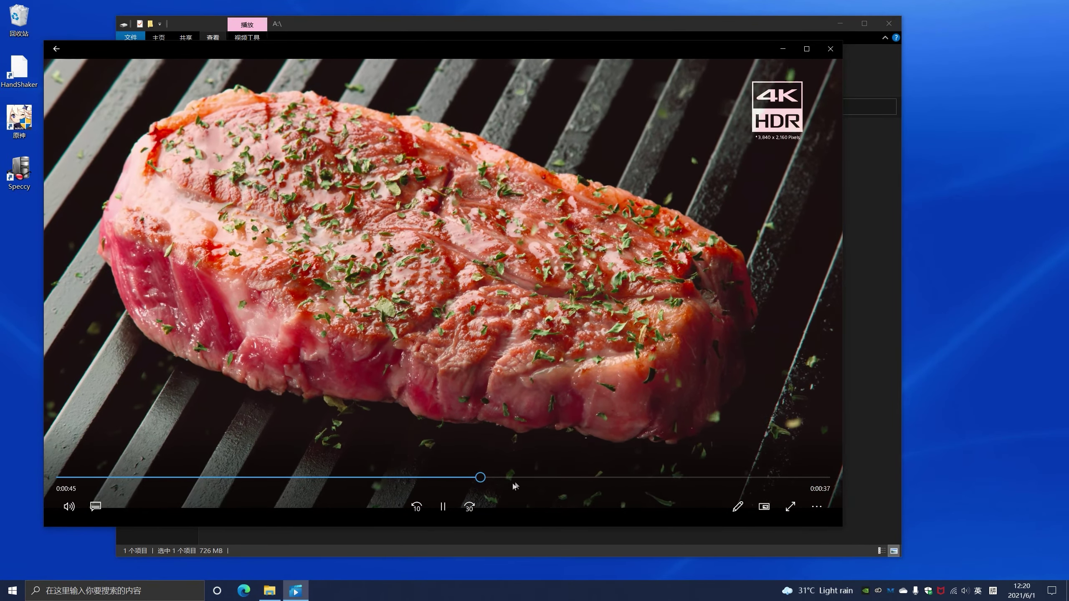
{"action": "left_click", "coordinate": [715, 477]}
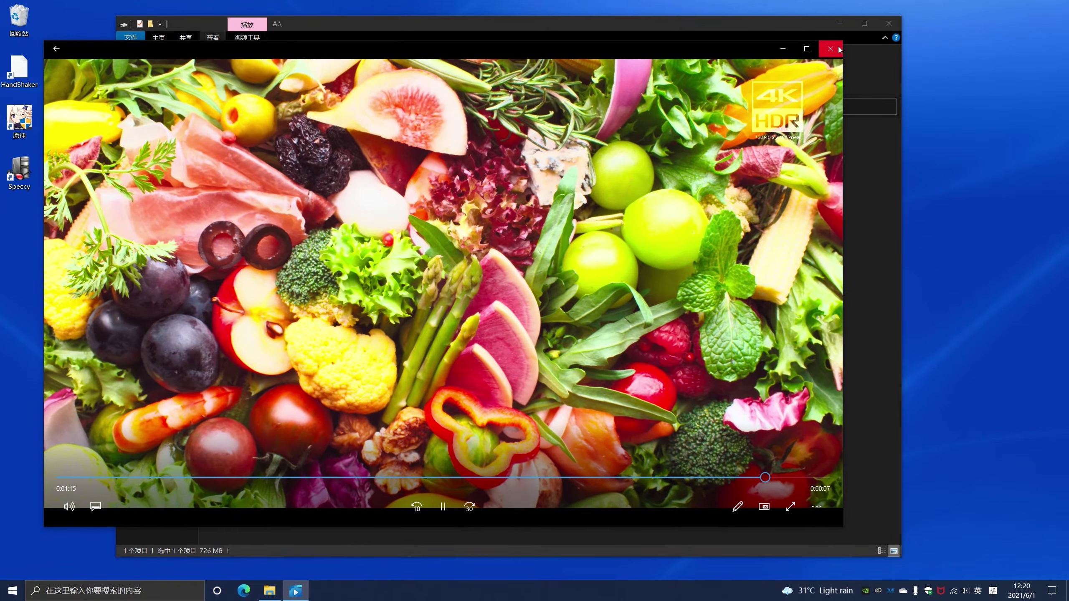
{"action": "left_click", "coordinate": [831, 49]}
Return to This PC (此电脑), reopen the TOSHIBA (A:) drive briefly and go back to the drive overview.
{"action": "left_click", "coordinate": [164, 107]}
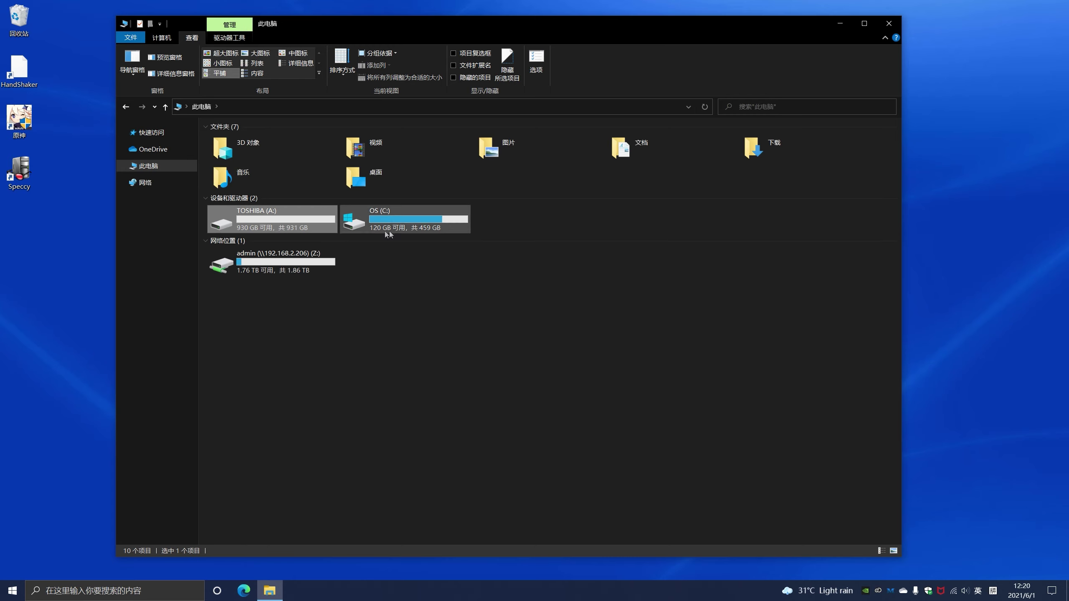
{"action": "right_click", "coordinate": [293, 218]}
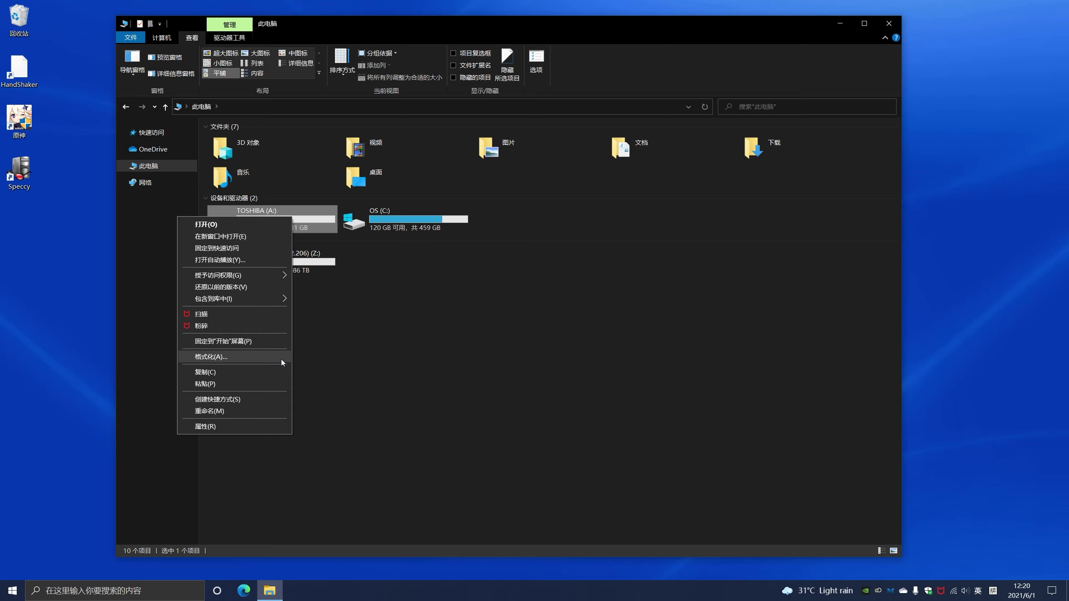
{"action": "left_click", "coordinate": [426, 356]}
{"action": "double_click", "coordinate": [281, 223]}
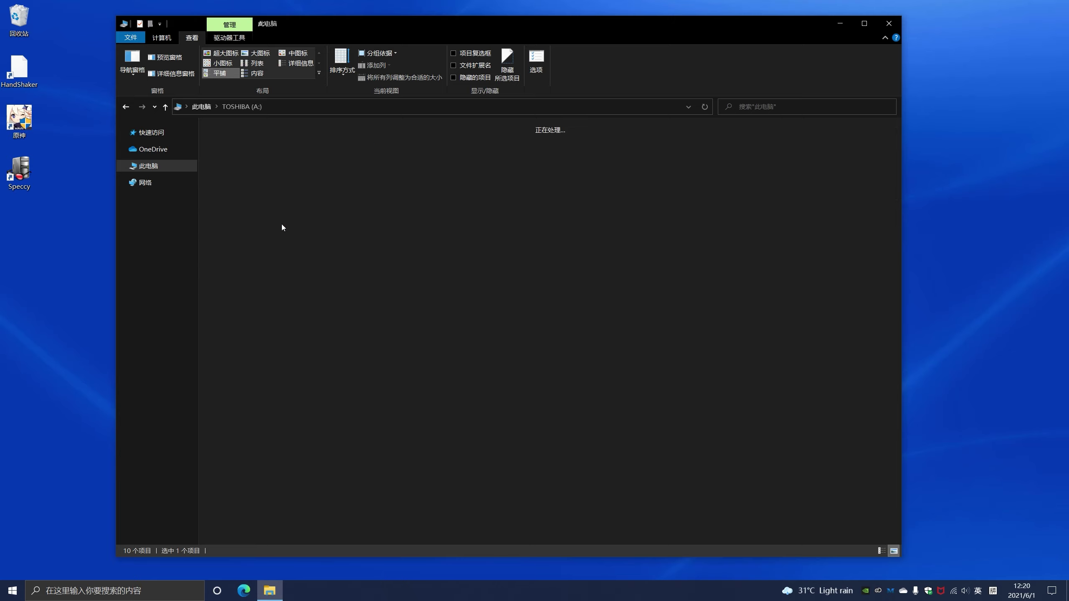
{"action": "left_click", "coordinate": [165, 166]}
{"action": "left_click", "coordinate": [122, 167]}
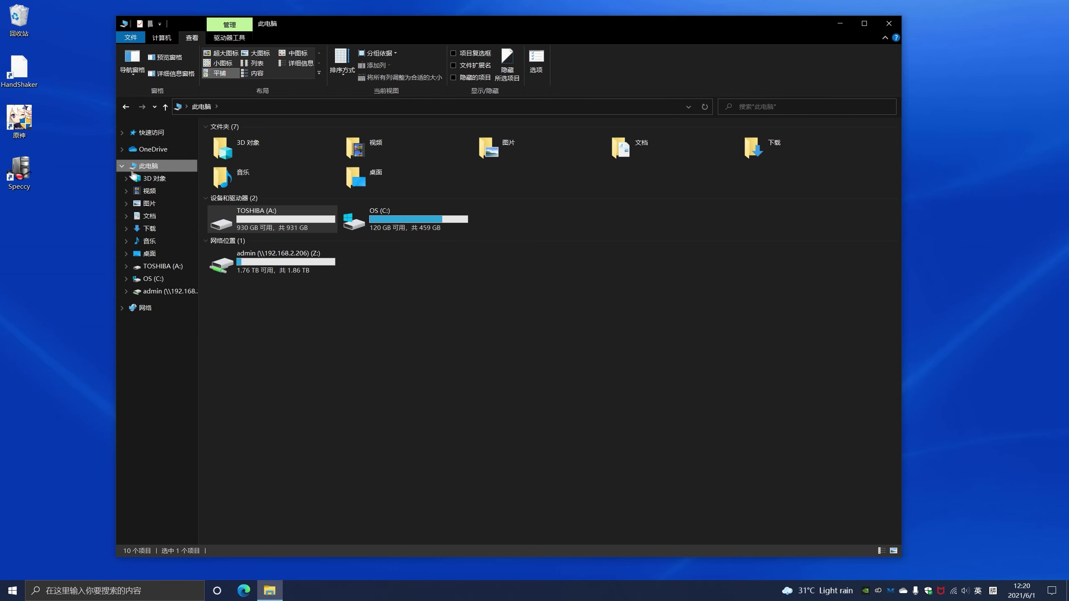
{"action": "left_click", "coordinate": [121, 166]}
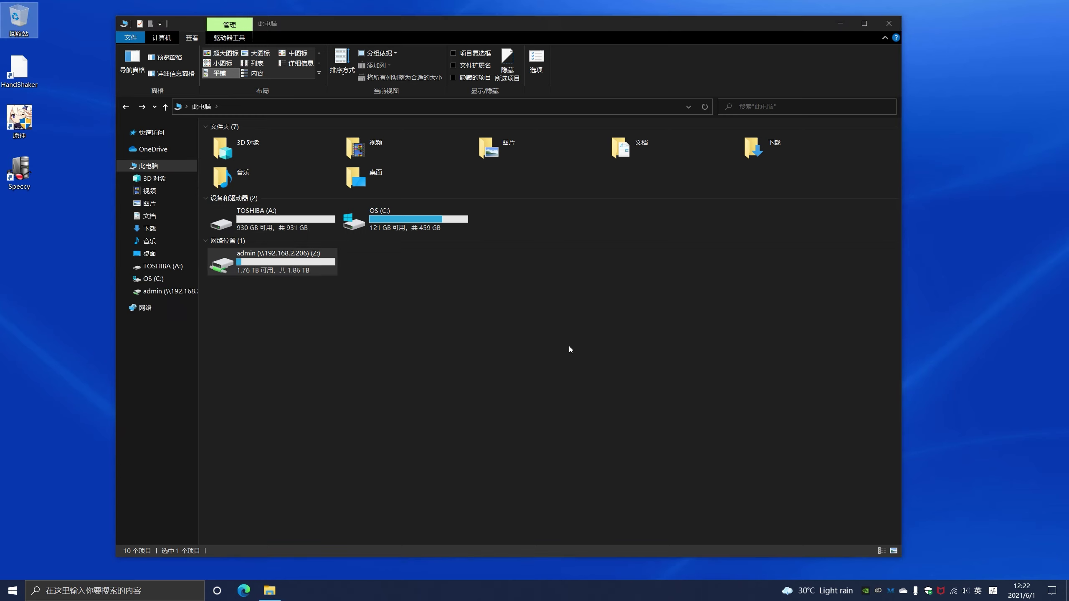
{"action": "left_click", "coordinate": [568, 343]}
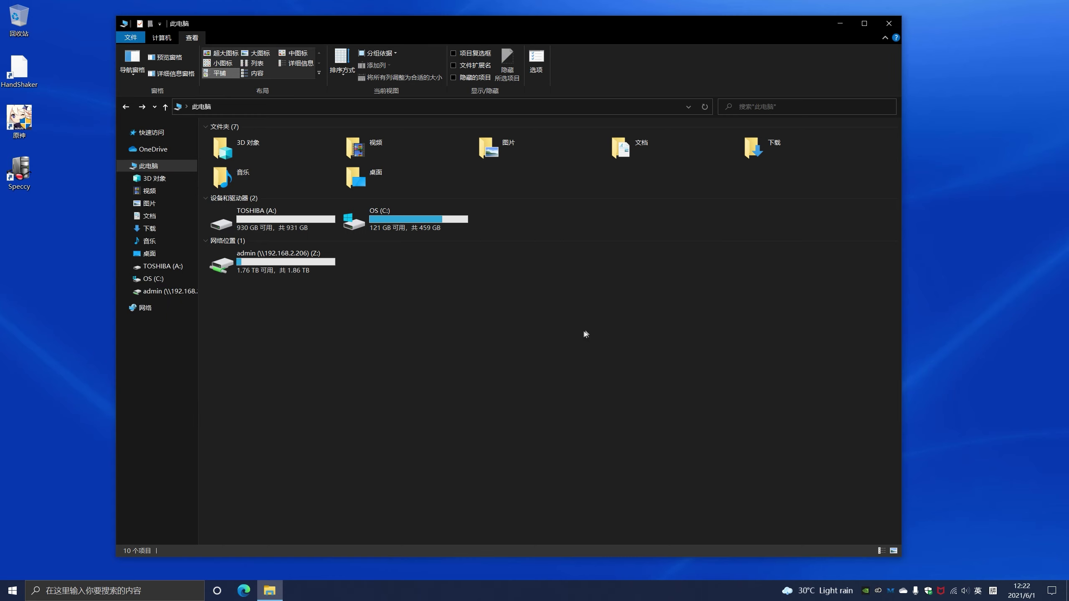
{"action": "left_click", "coordinate": [301, 230]}
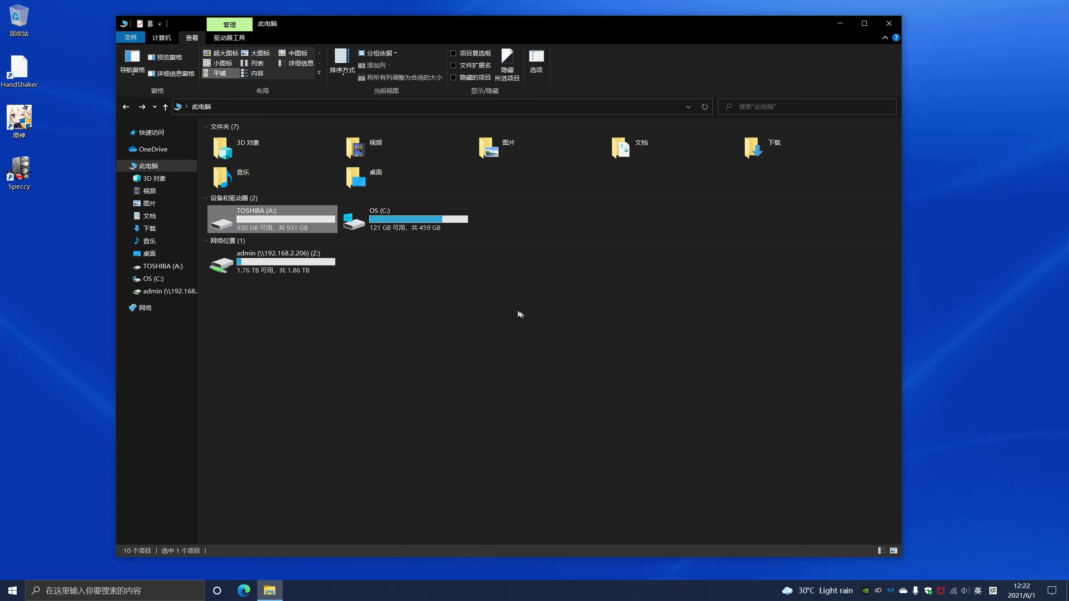
{"action": "left_click", "coordinate": [565, 323]}
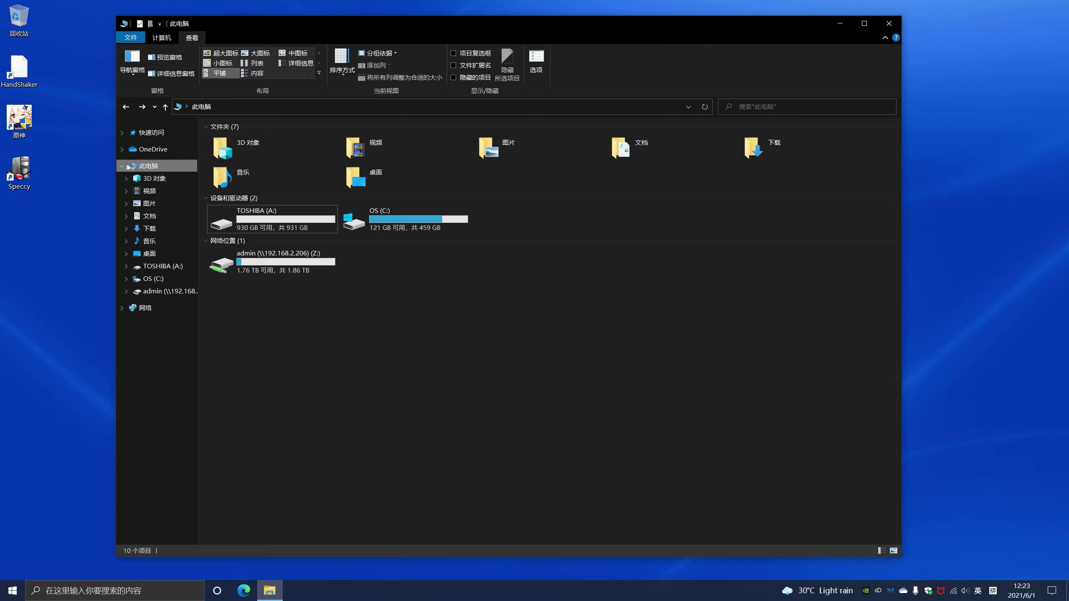
{"action": "double_click", "coordinate": [143, 169]}
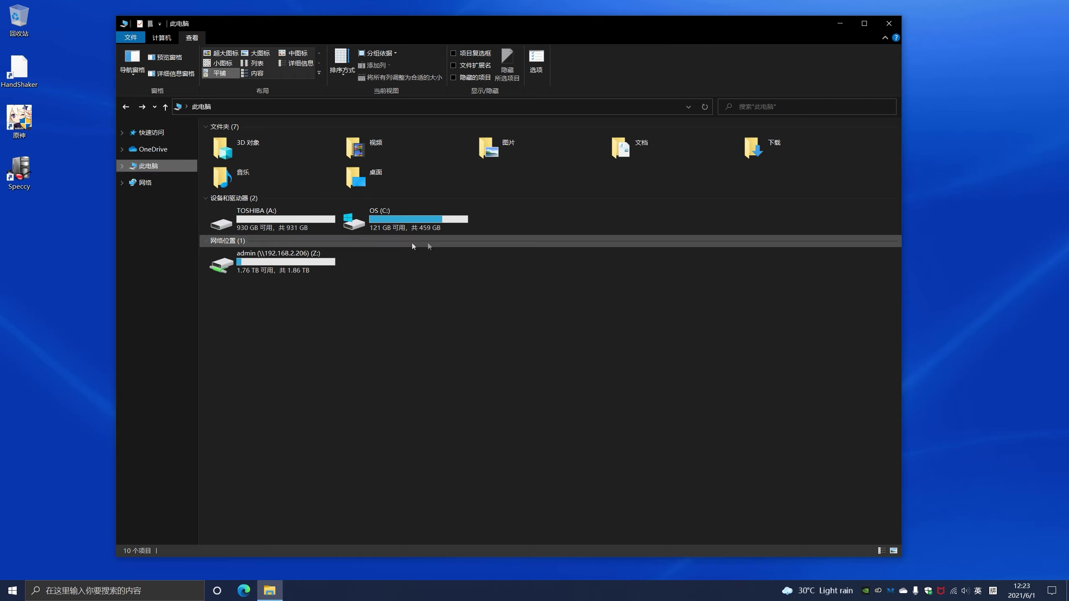
Open Disk Management (磁盘管理) for this PC and widen the window to review the capacity and free space of all volumes.
{"action": "right_click", "coordinate": [151, 166]}
{"action": "left_click", "coordinate": [121, 214]}
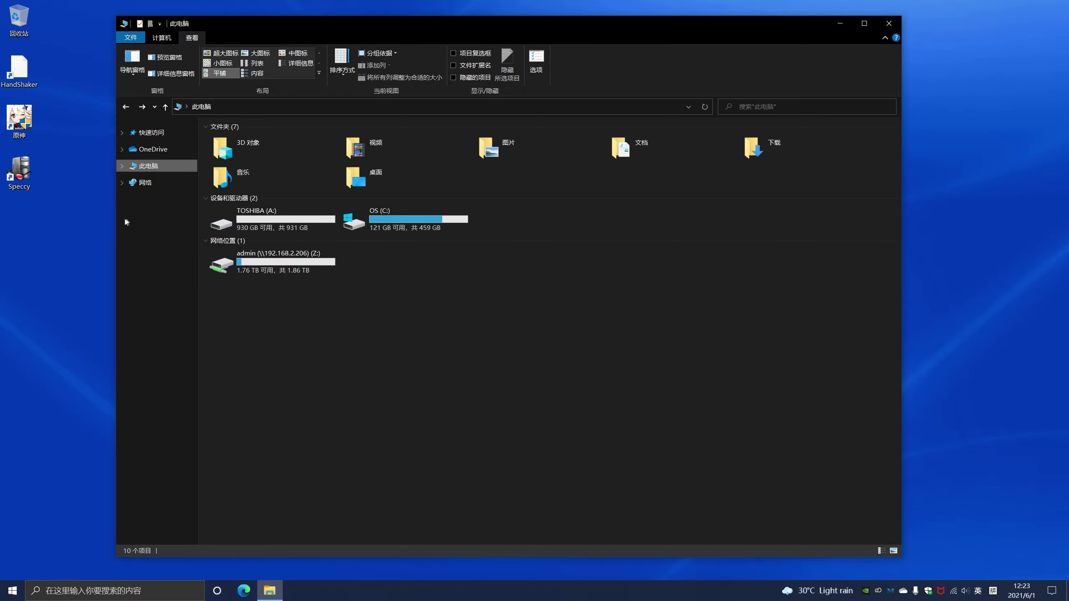
{"action": "left_click_drag", "start_coordinate": [269, 19], "coordinate": [440, 65]}
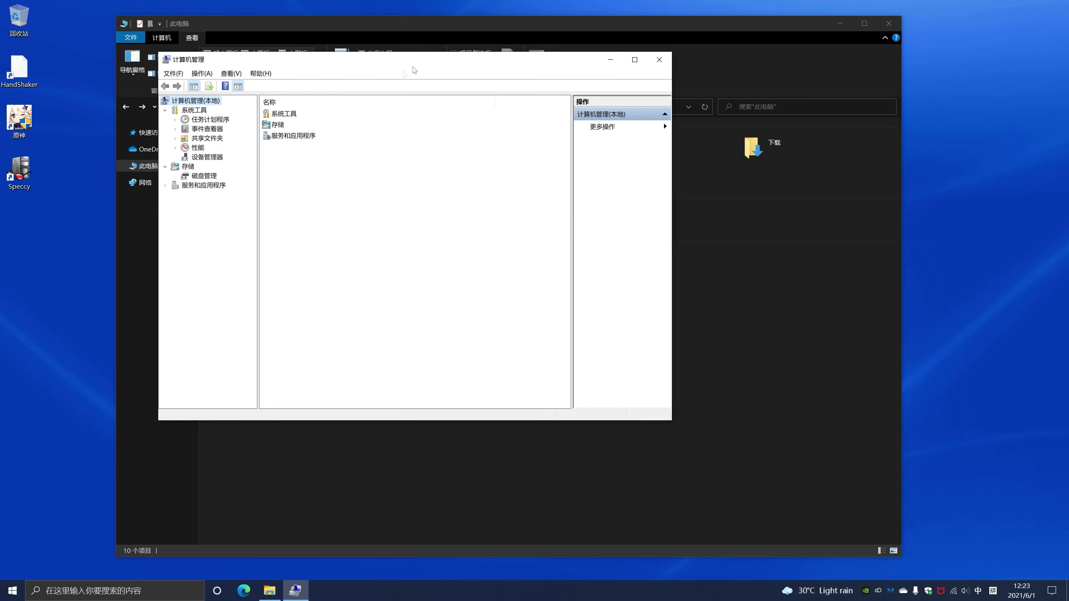
{"action": "left_click", "coordinate": [198, 177]}
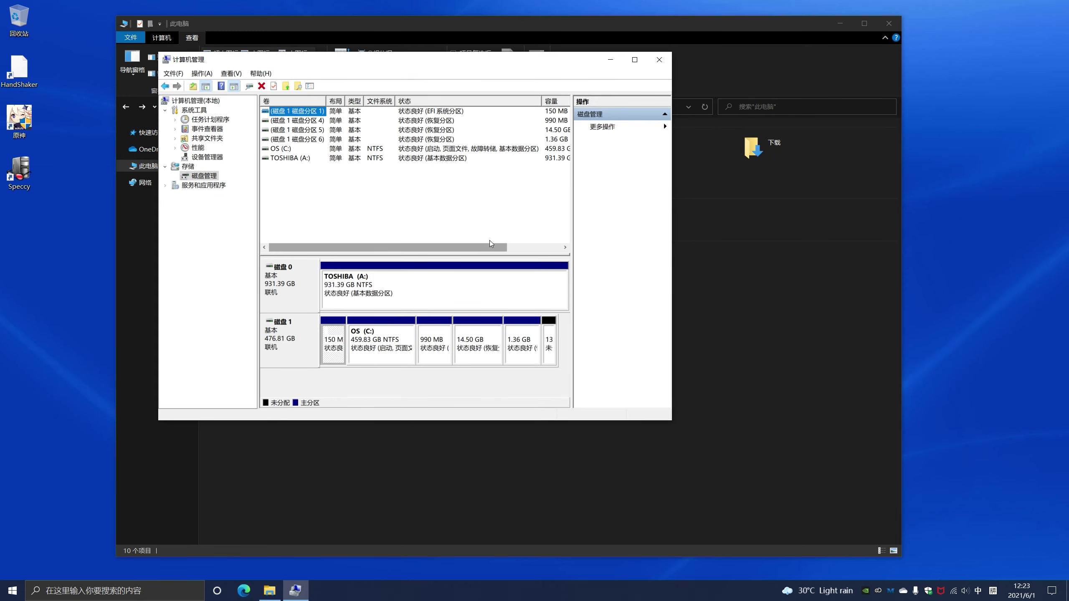
{"action": "left_click_drag", "start_coordinate": [481, 249], "coordinate": [415, 249]}
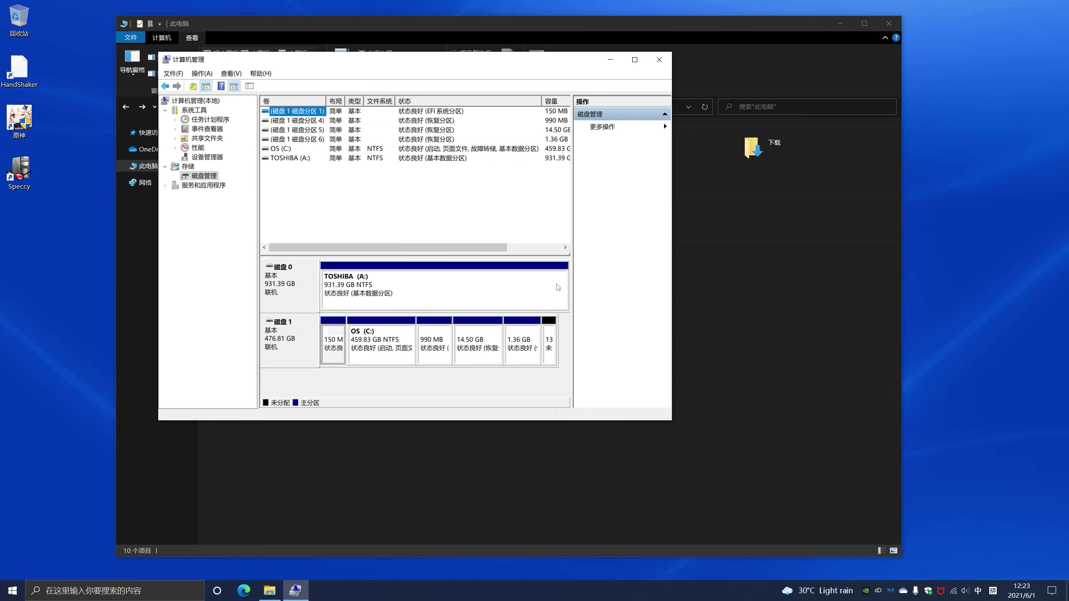
{"action": "left_click_drag", "start_coordinate": [672, 420], "coordinate": [753, 397]}
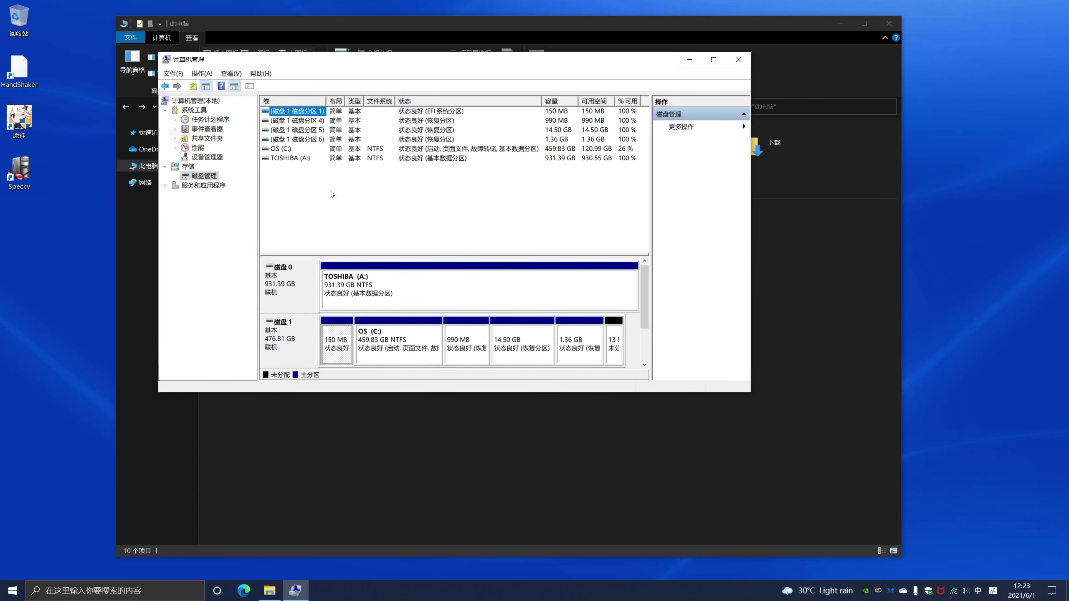
Look through the Storage (存储), Performance (性能) and Shared Folders (共享文件夹) nodes and close Computer Management.
{"action": "key", "text": "BackSpace"}
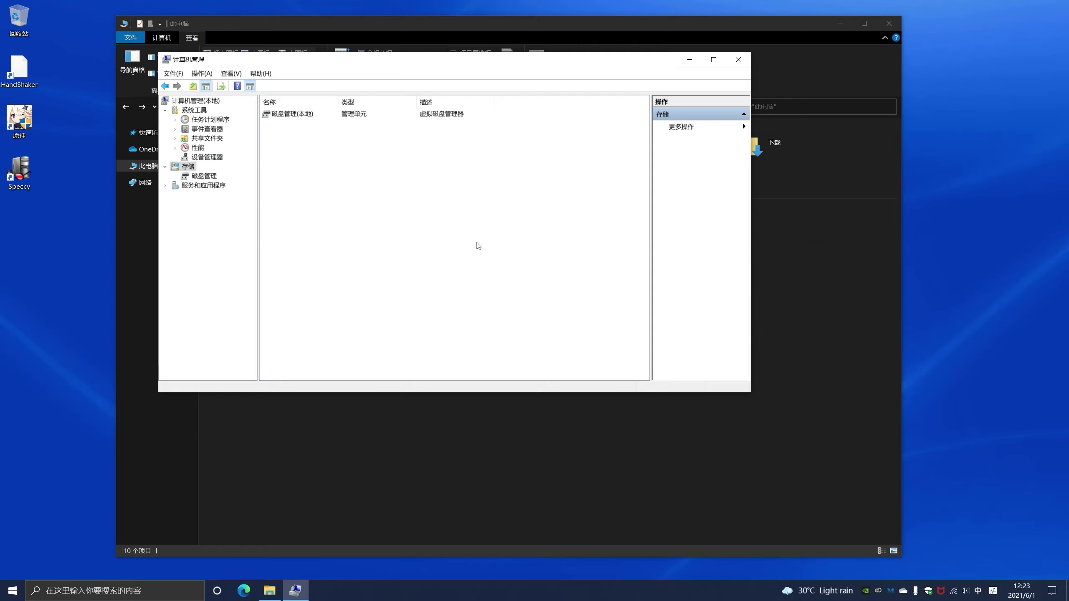
{"action": "left_click", "coordinate": [198, 148]}
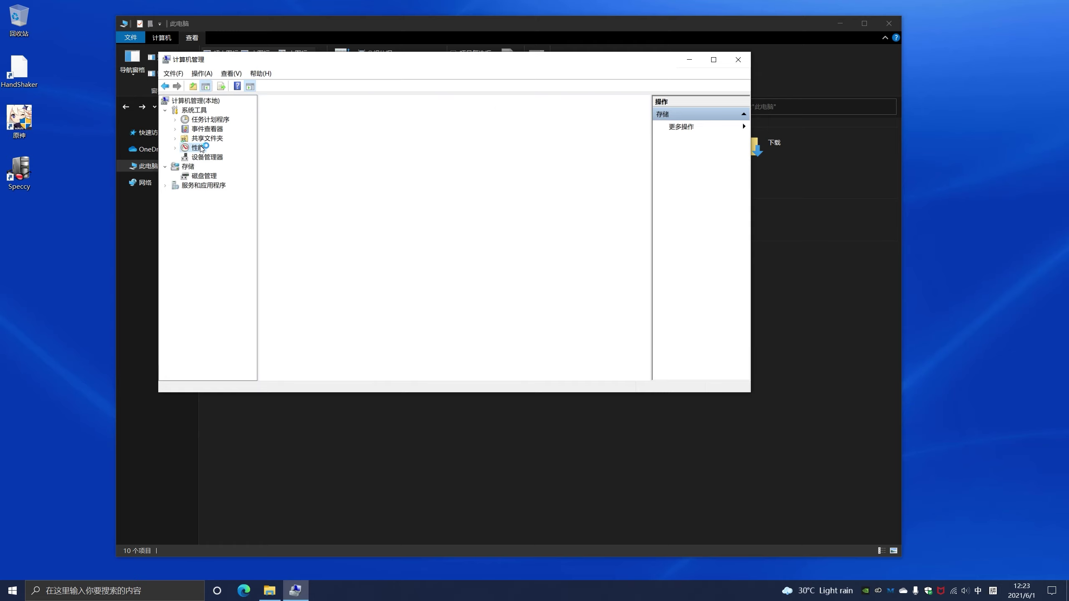
{"action": "left_click", "coordinate": [207, 139]}
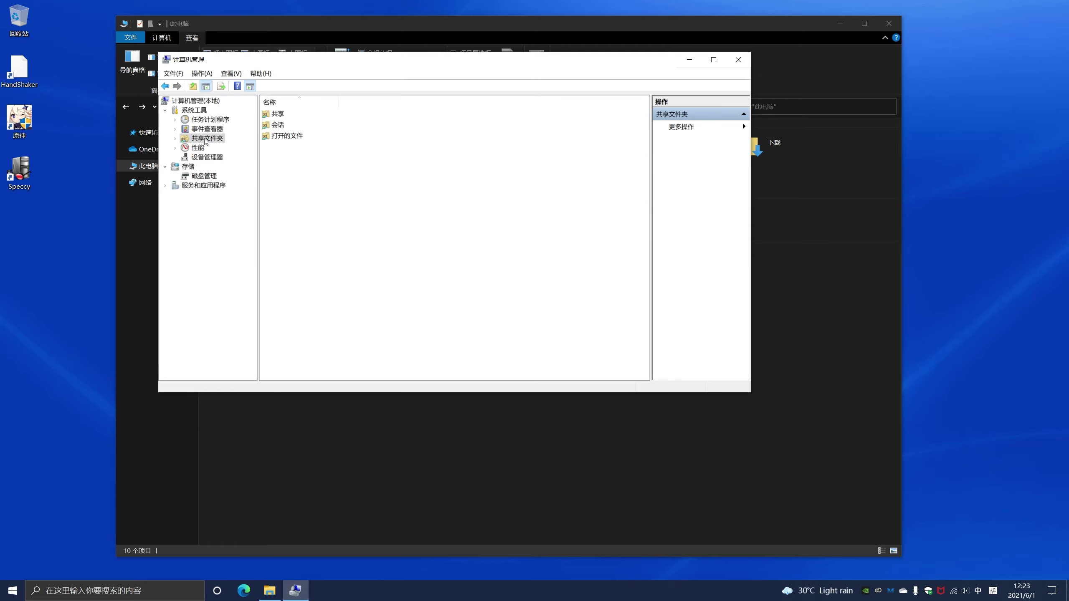
{"action": "left_click", "coordinate": [738, 59]}
Open the properties of the TOSHIBA (A:) drive and move the window clear of the drive icons.
{"action": "left_click", "coordinate": [272, 213]}
{"action": "right_click", "coordinate": [274, 219]}
{"action": "left_click", "coordinate": [315, 334]}
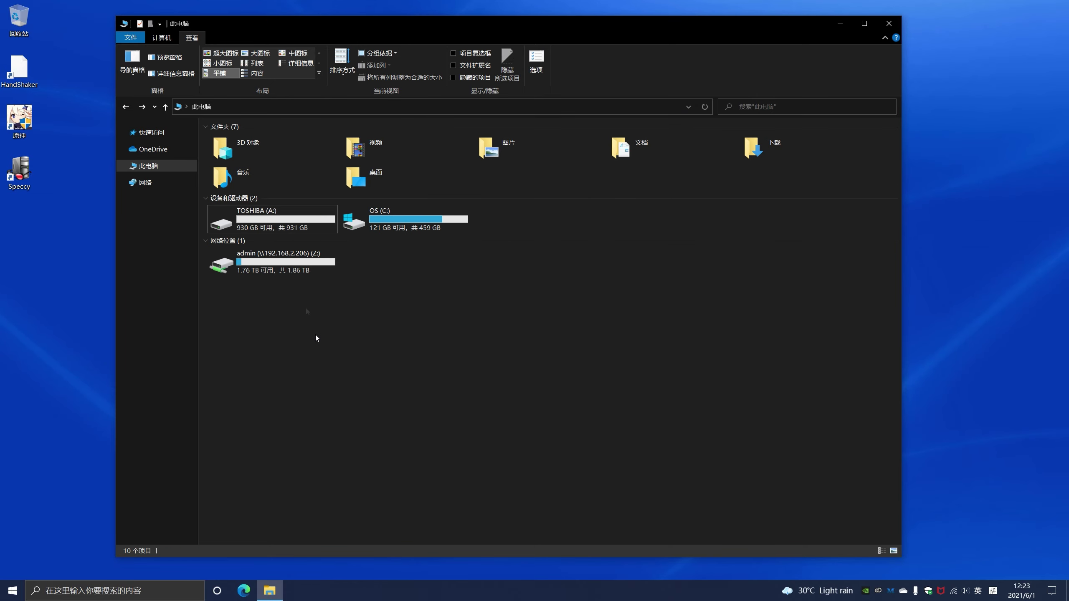
{"action": "right_click", "coordinate": [258, 218]}
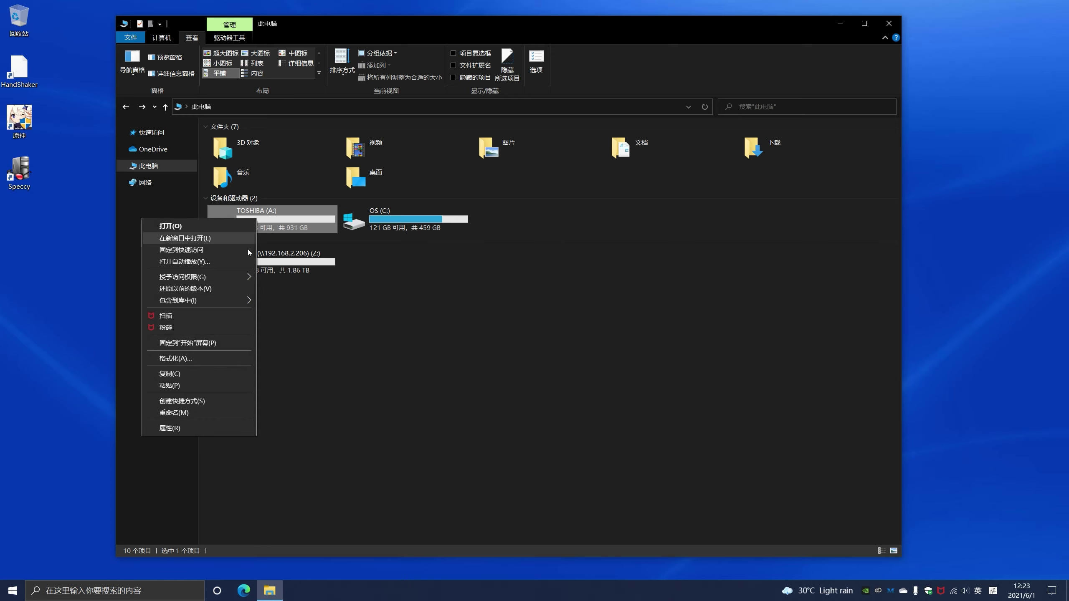
{"action": "left_click", "coordinate": [217, 431]}
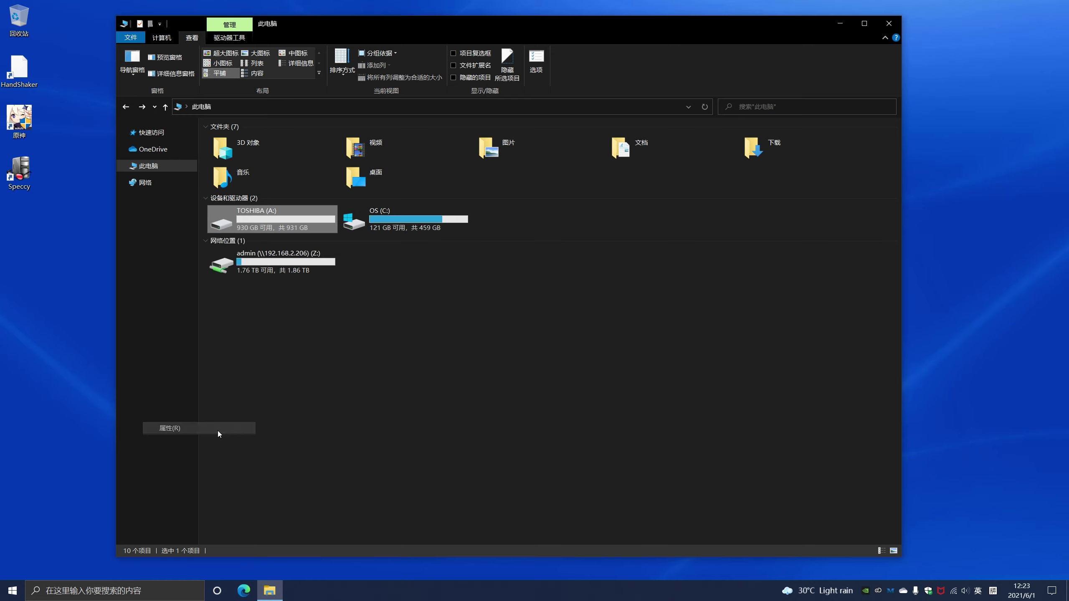
{"action": "left_click_drag", "start_coordinate": [356, 227], "coordinate": [465, 94]}
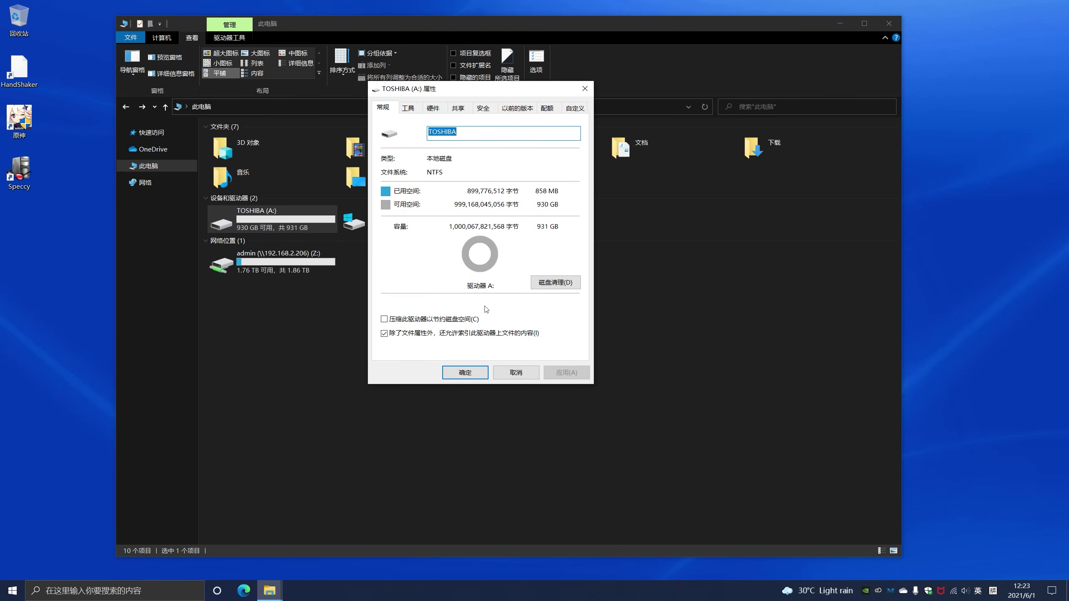
Run Disk Cleanup (磁盘清理) on TOSHIBA (A:), including system files, without selecting any file types.
{"action": "left_click", "coordinate": [553, 287]}
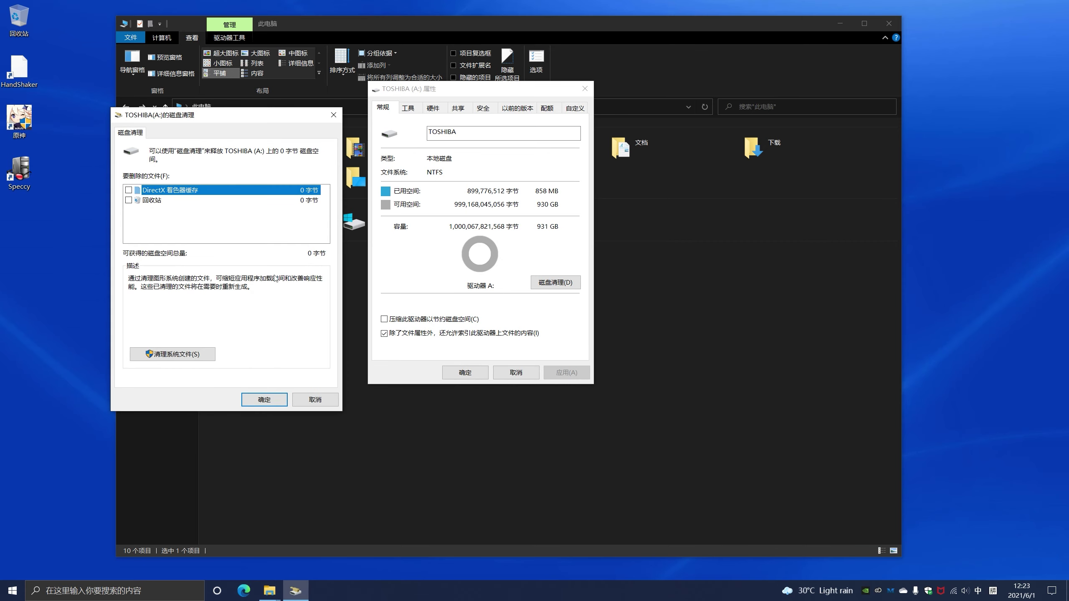
{"action": "left_click", "coordinate": [194, 356]}
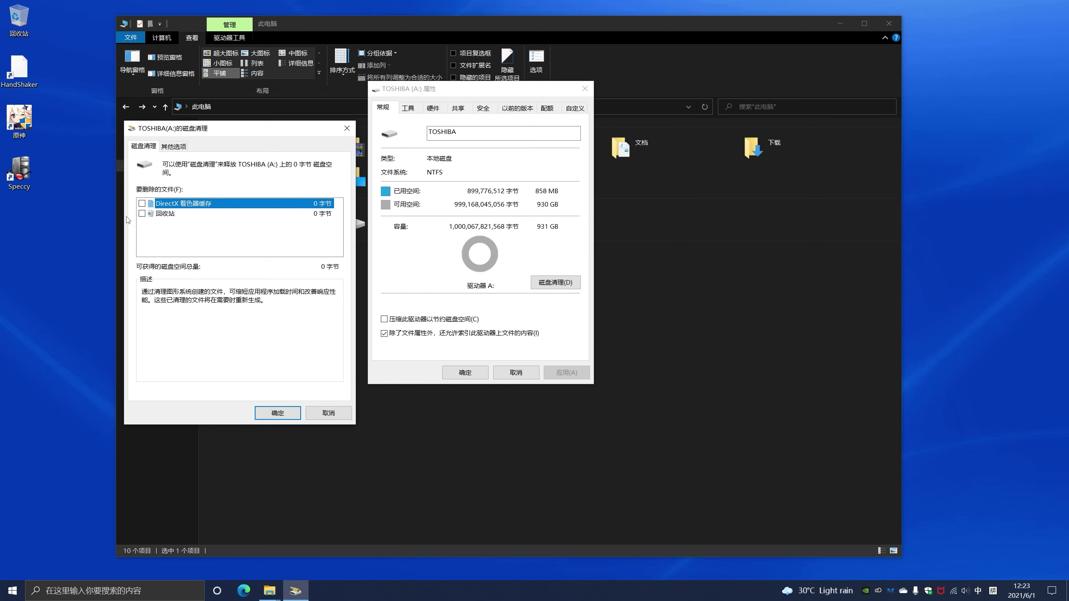
{"action": "left_click", "coordinate": [294, 412]}
{"action": "left_click", "coordinate": [559, 297]}
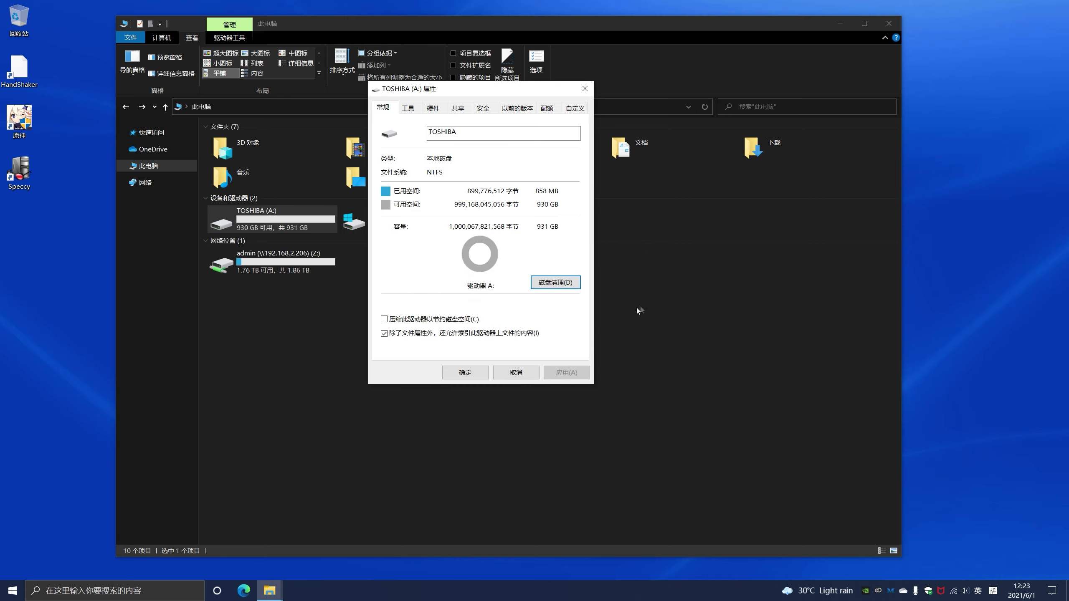
Check the TOSHIBA (A:) drive for file system errors and run the full drive scan (扫描驱动器).
{"action": "left_click", "coordinate": [408, 108]}
{"action": "left_click", "coordinate": [543, 164]}
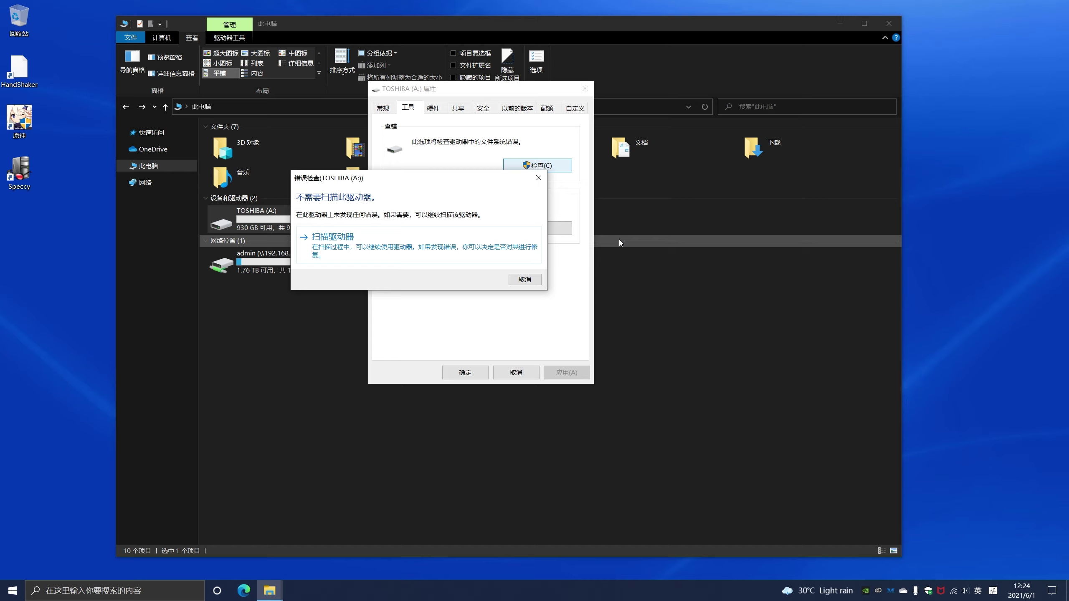
{"action": "left_click", "coordinate": [502, 249]}
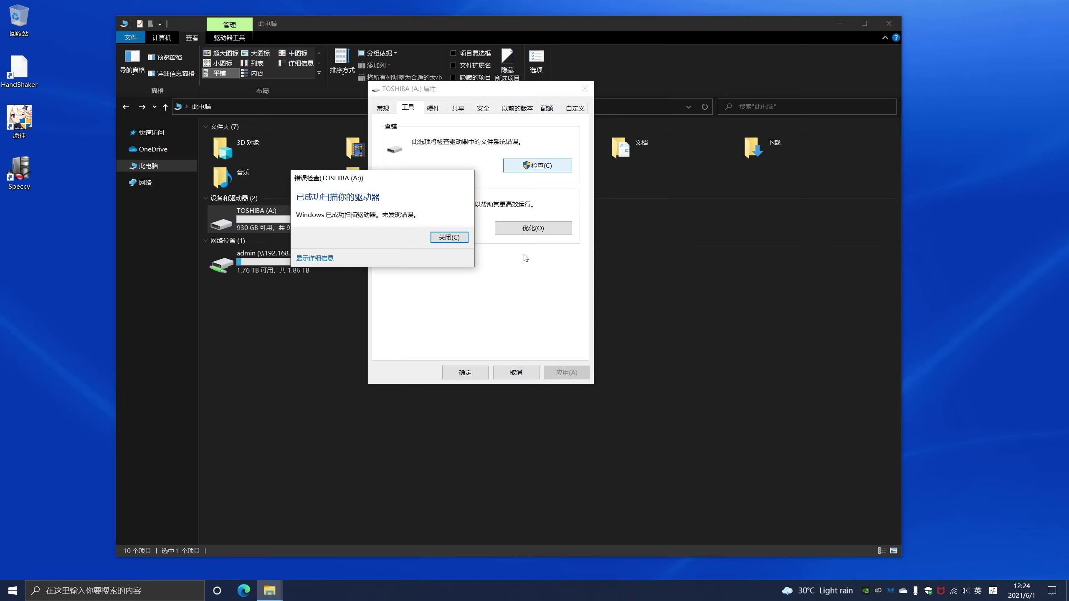
Show the scan details in an enlarged Event Viewer and examine the Chkdsk event's general information and detailed data.
{"action": "left_click", "coordinate": [314, 258]}
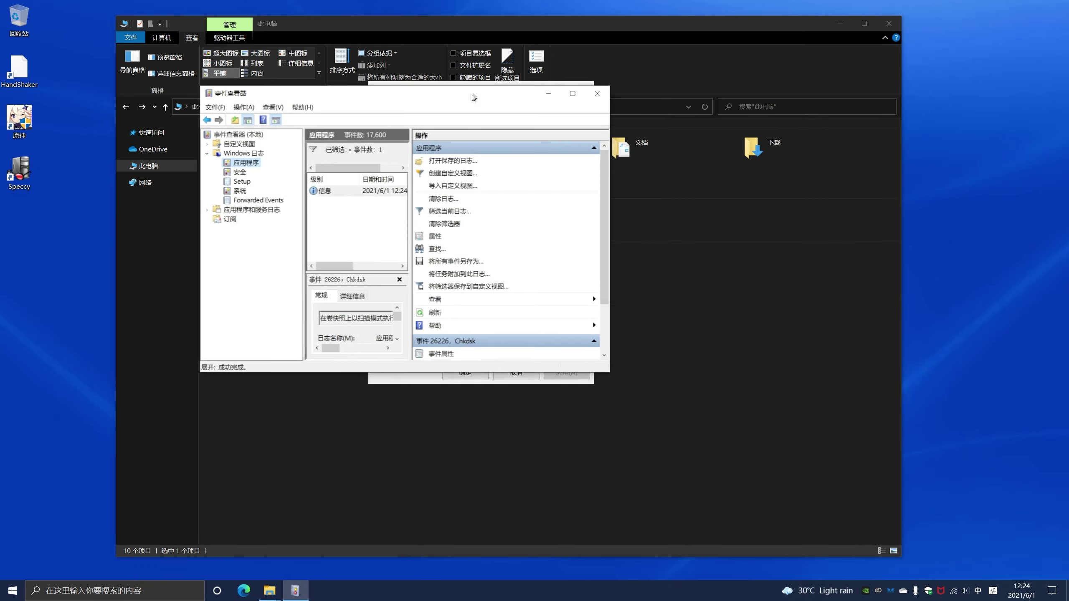
{"action": "left_click_drag", "start_coordinate": [612, 376], "coordinate": [823, 461]}
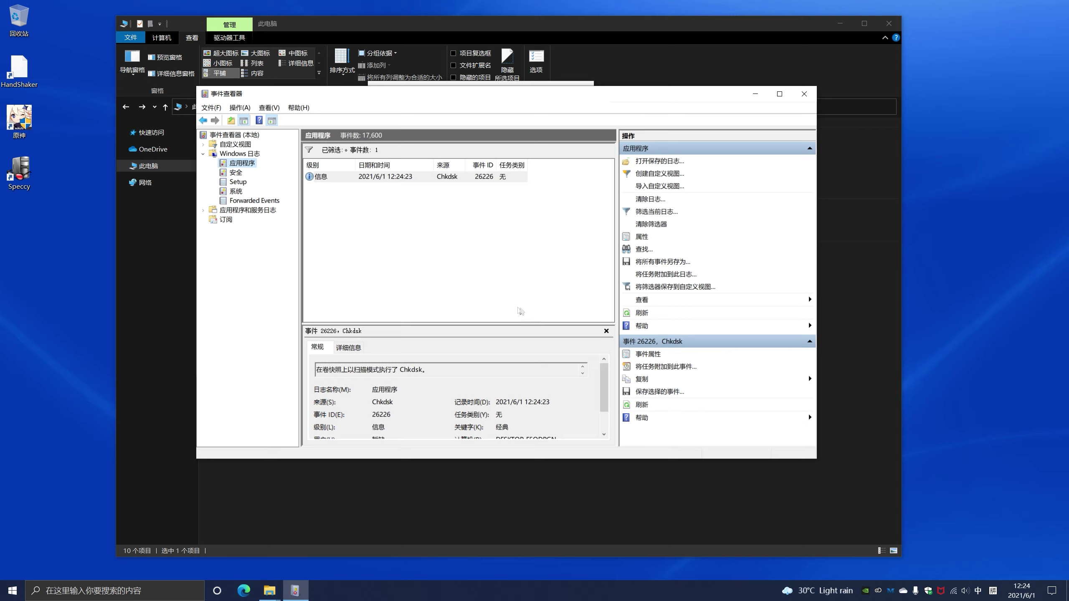
{"action": "scroll", "coordinate": [517, 369], "scroll_direction": "down", "scroll_amount": 2}
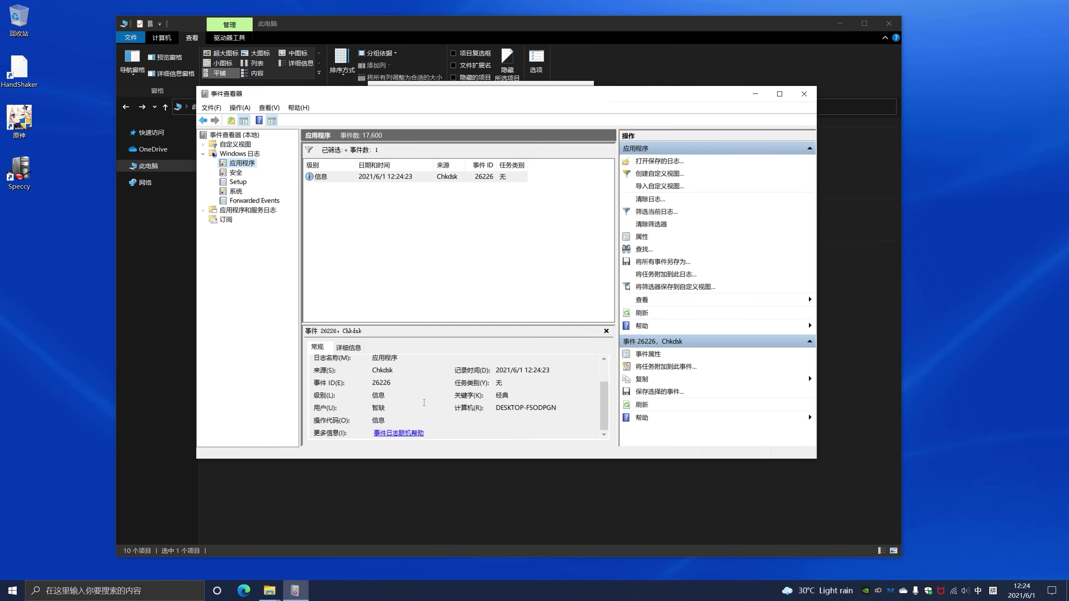
{"action": "scroll", "coordinate": [457, 391], "scroll_direction": "up", "scroll_amount": 2}
{"action": "left_click", "coordinate": [348, 347]}
{"action": "scroll", "coordinate": [455, 396], "scroll_direction": "down", "scroll_amount": 2}
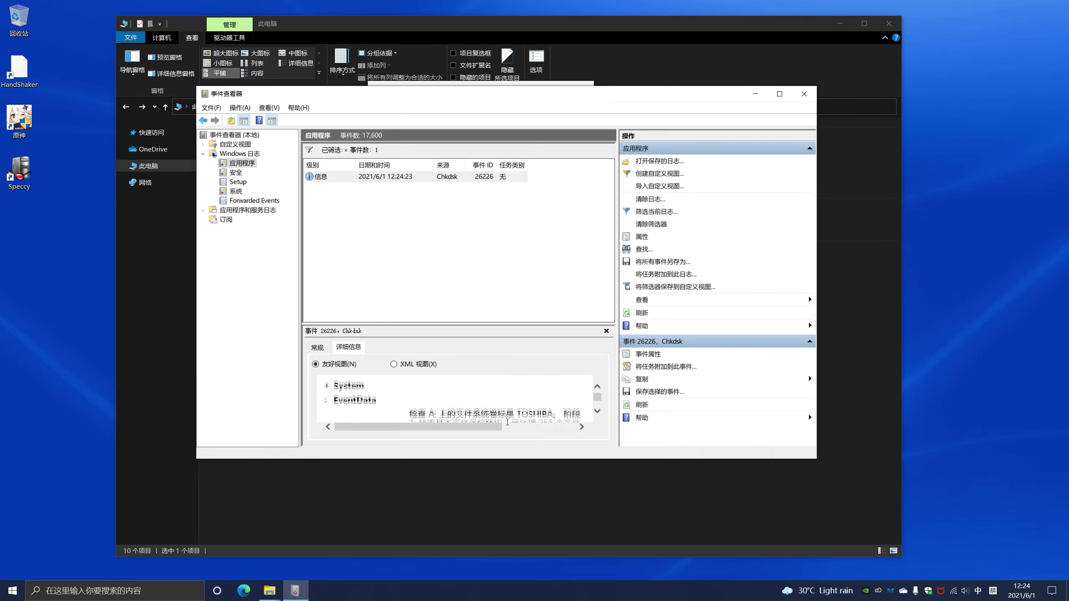
Read through the rest of the Chkdsk event's detailed data, and close the Event Viewer and the error-checking result.
{"action": "scroll", "coordinate": [521, 419], "scroll_direction": "down", "scroll_amount": 3}
{"action": "scroll", "coordinate": [496, 398], "scroll_direction": "down", "scroll_amount": 1}
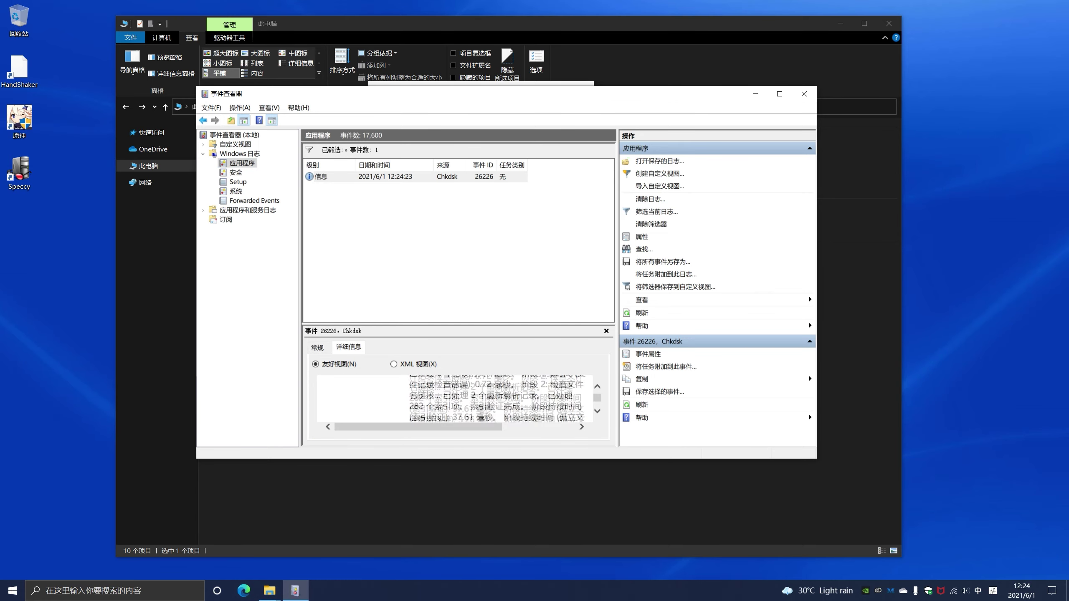
{"action": "scroll", "coordinate": [459, 406], "scroll_direction": "down", "scroll_amount": 5}
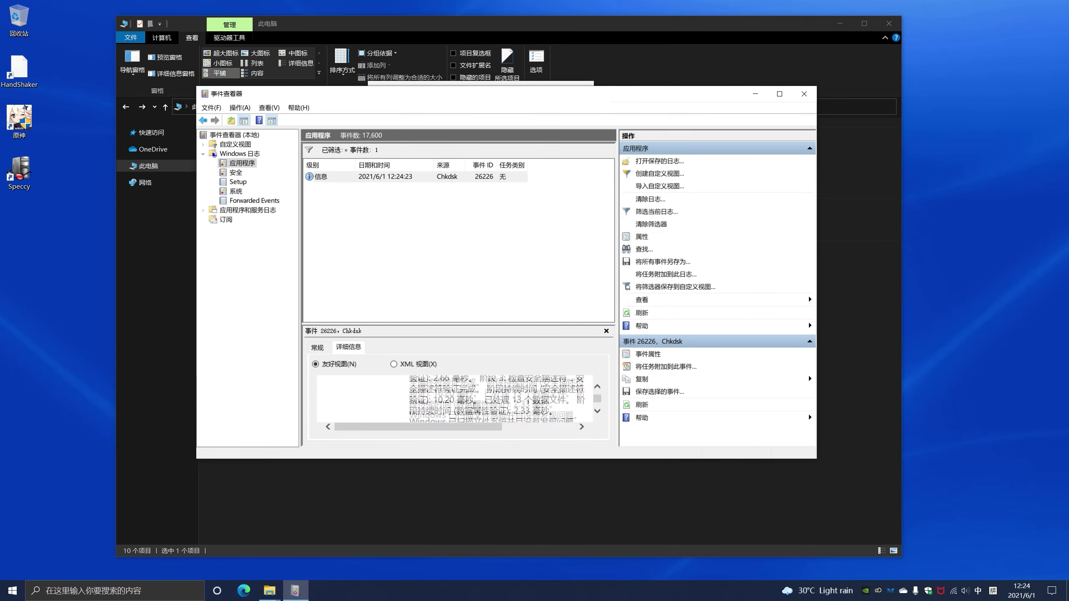
{"action": "scroll", "coordinate": [472, 406], "scroll_direction": "down", "scroll_amount": 6}
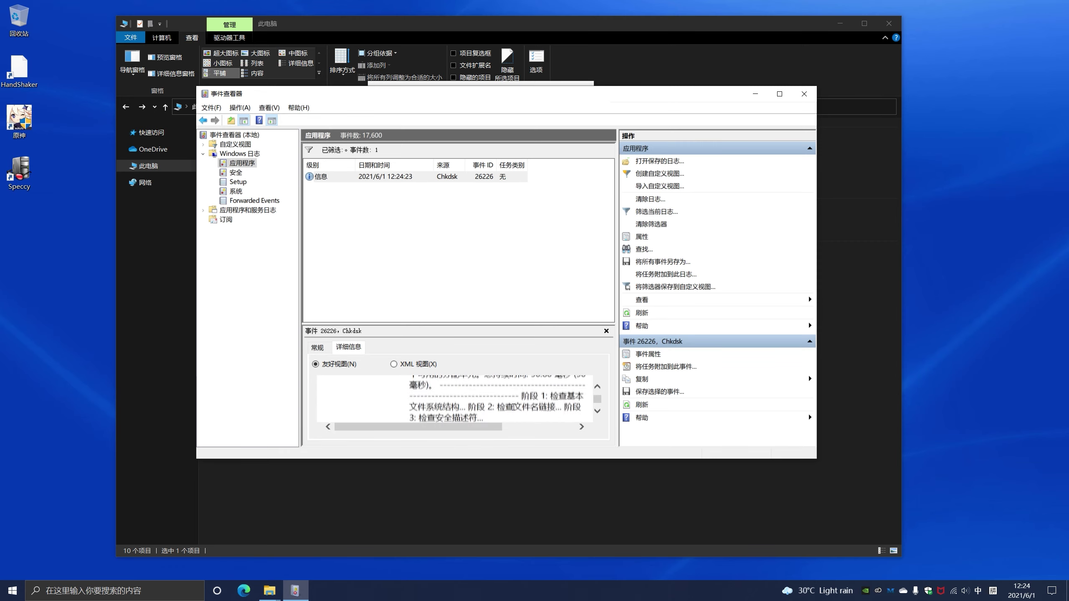
{"action": "scroll", "coordinate": [507, 406], "scroll_direction": "down", "scroll_amount": 4}
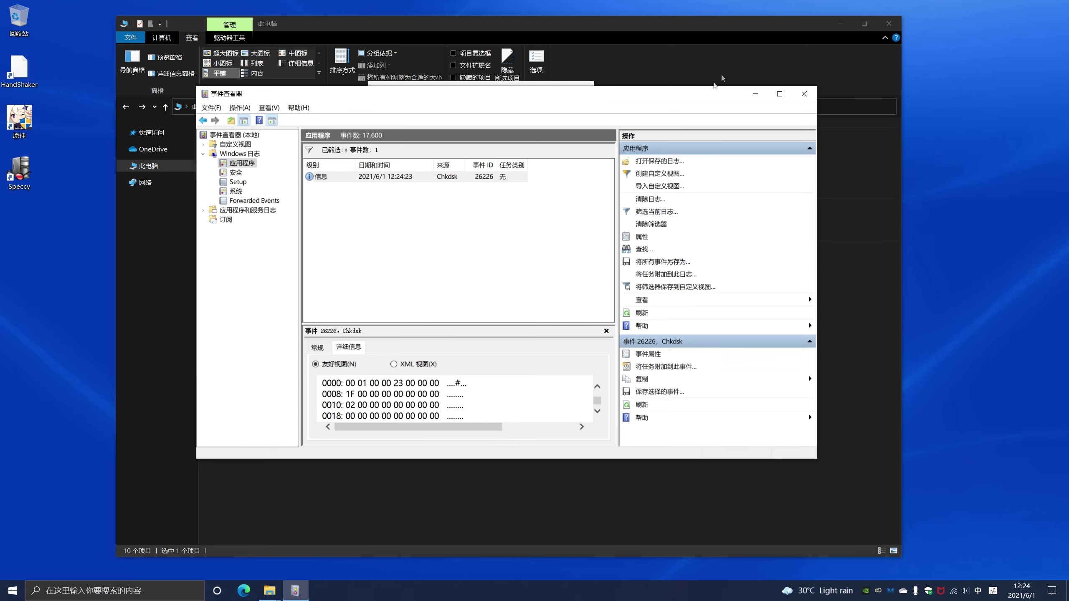
{"action": "left_click", "coordinate": [804, 94]}
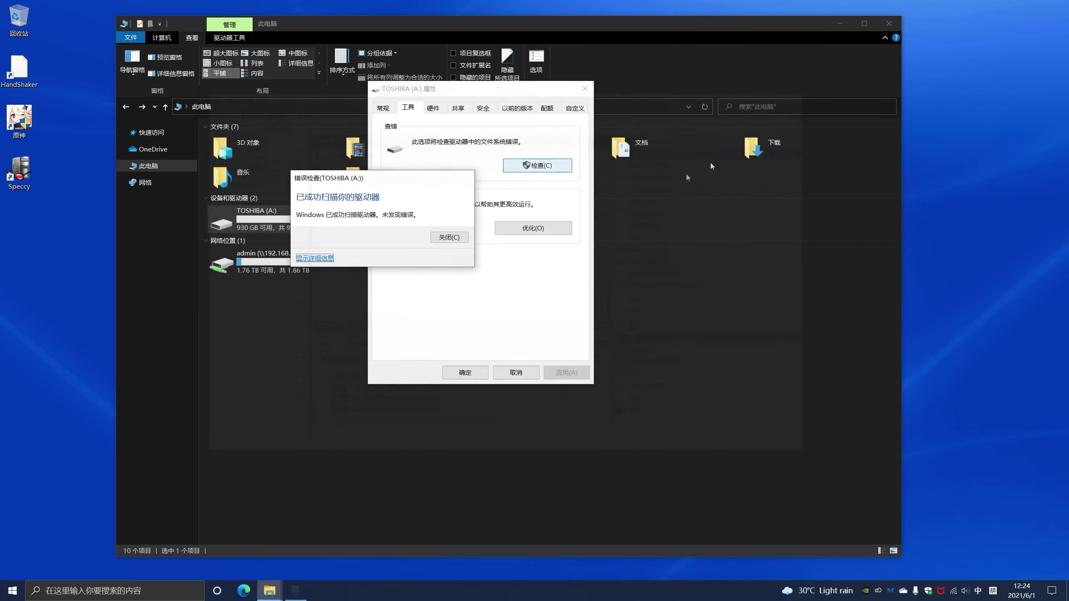
{"action": "left_click", "coordinate": [453, 238]}
Show the drive optimization (优化驱动器) window and examine the status of TOSHIBA (A:) and OS (C:).
{"action": "left_click", "coordinate": [558, 229]}
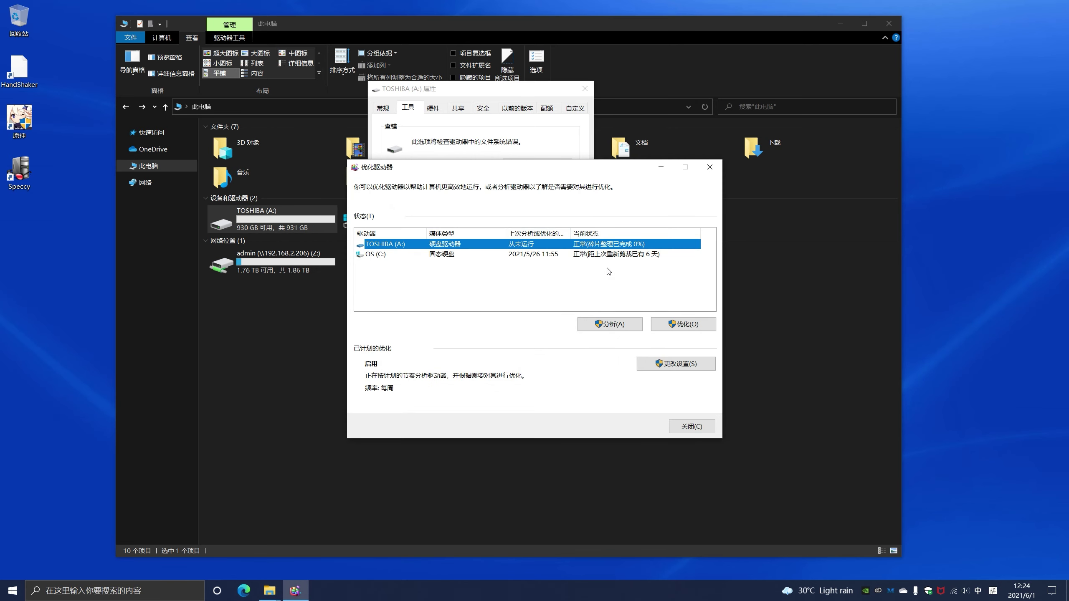
{"action": "left_click", "coordinate": [610, 254]}
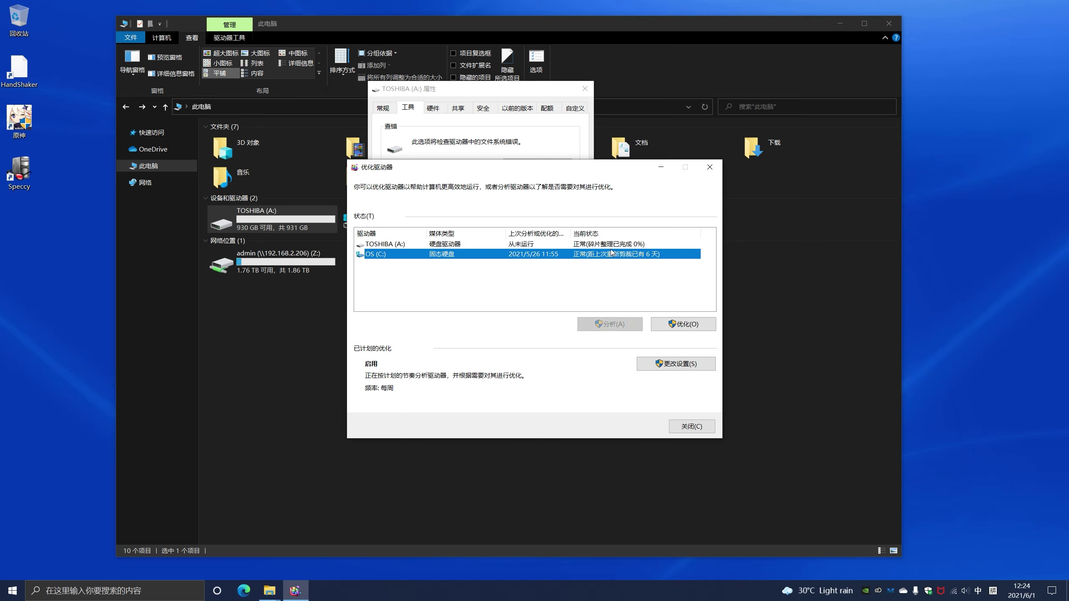
{"action": "left_click_drag", "start_coordinate": [517, 168], "coordinate": [395, 155]}
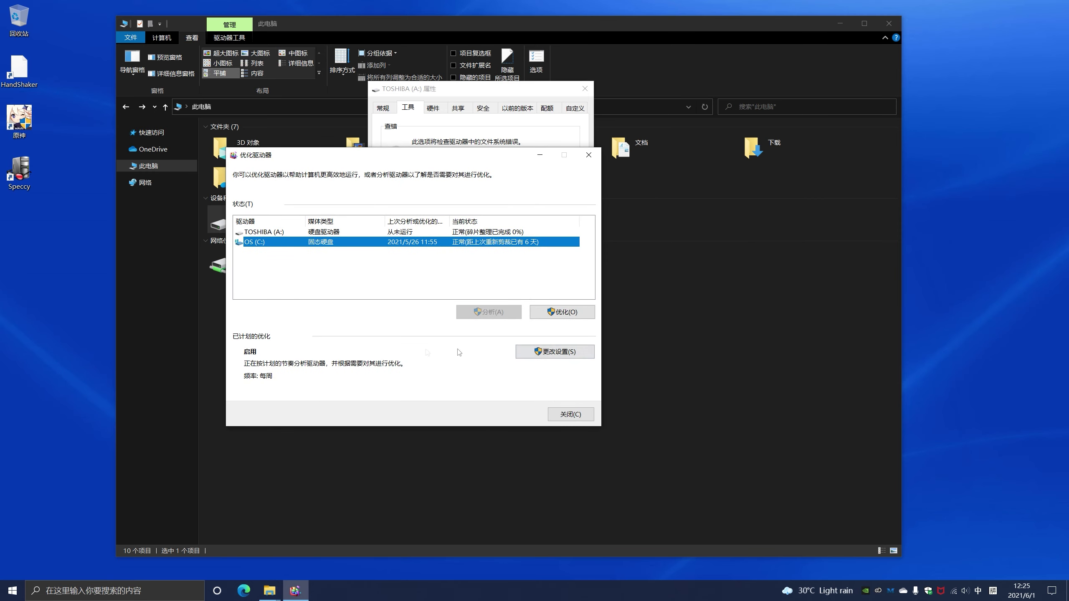
Review the scheduled optimization settings, including the frequency and missed-run priority option, and accept them.
{"action": "left_click", "coordinate": [555, 353]}
{"action": "left_click", "coordinate": [463, 257]}
{"action": "left_click", "coordinate": [471, 246]}
{"action": "left_click", "coordinate": [477, 273]}
{"action": "left_click", "coordinate": [479, 246]}
{"action": "left_click", "coordinate": [484, 266]}
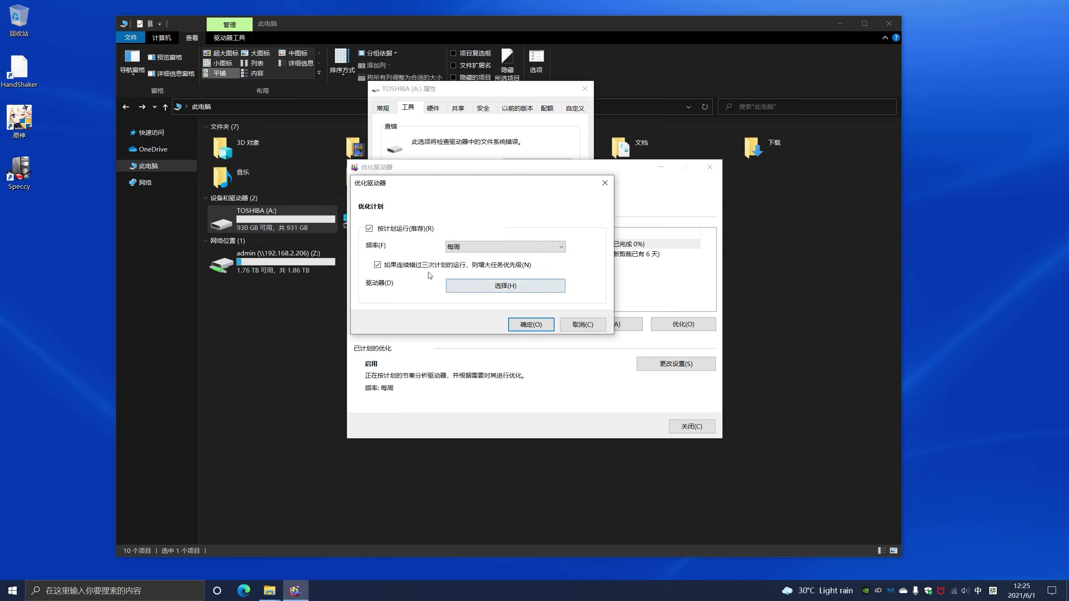
{"action": "left_click", "coordinate": [534, 328]}
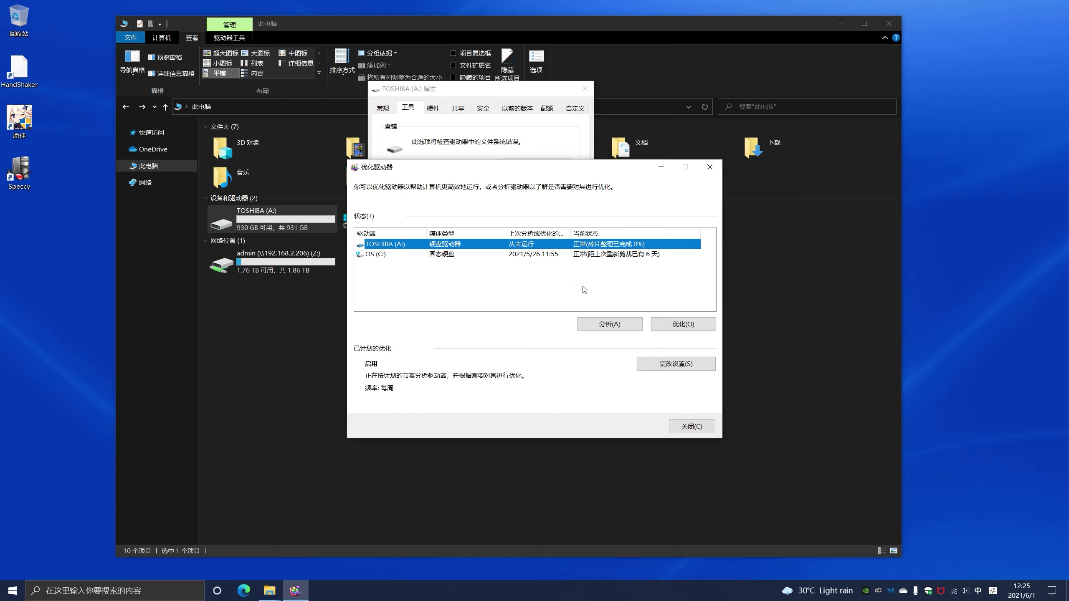
Close drive optimization and view the TOSHIBA HDWD110 disk in the drive's hardware properties.
{"action": "left_click", "coordinate": [691, 426]}
{"action": "left_click", "coordinate": [433, 108]}
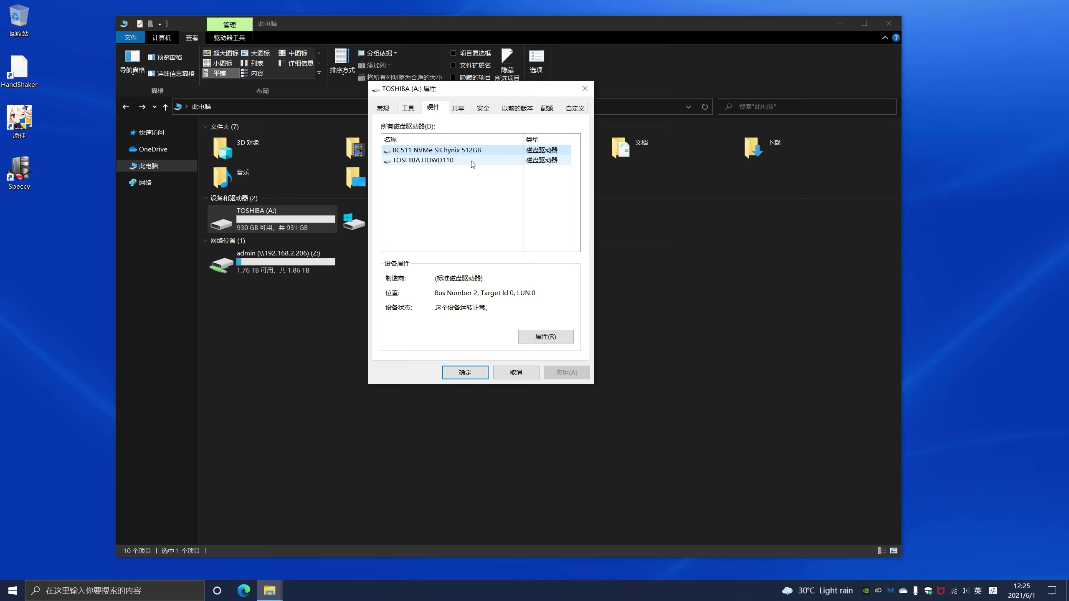
{"action": "left_click", "coordinate": [472, 164]}
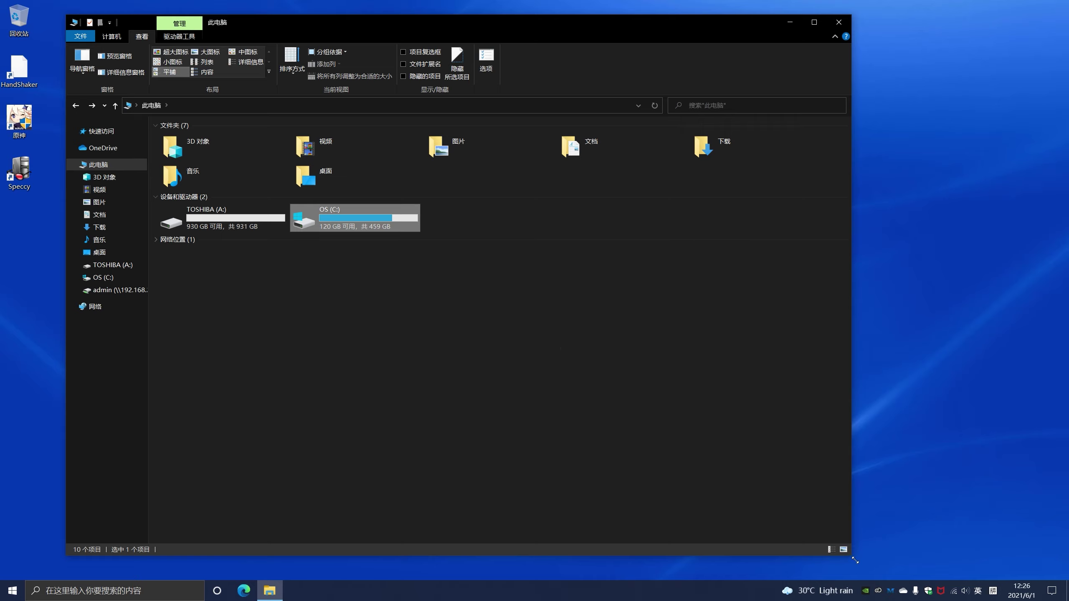
Enlarge the 此电脑 window and collapse the 此电脑 branch in the navigation tree.
{"action": "left_click_drag", "start_coordinate": [855, 560], "coordinate": [944, 571]}
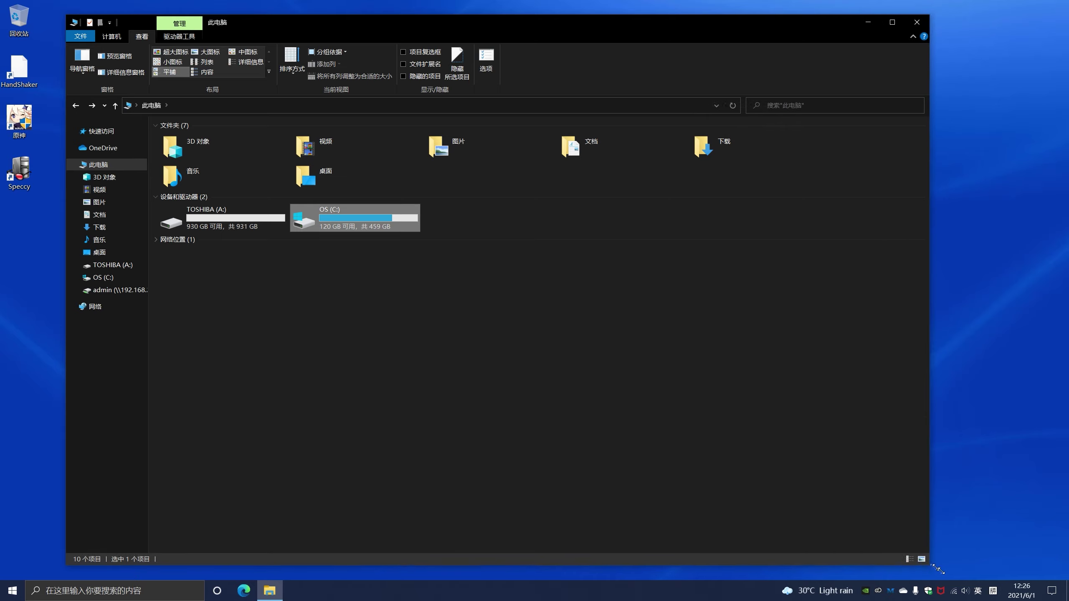
{"action": "left_click", "coordinate": [72, 165]}
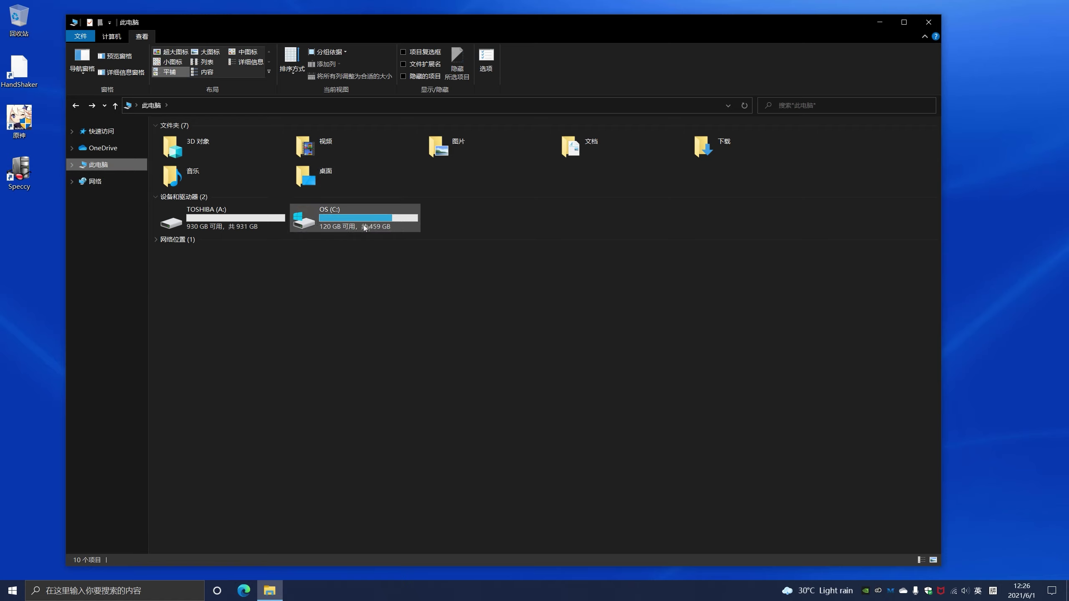
Examine the TOSHIBA (A:) and OS (C:) drives and the user folders such as 视频, 图片, 文档, 下载 and 桌面.
{"action": "left_click", "coordinate": [233, 223]}
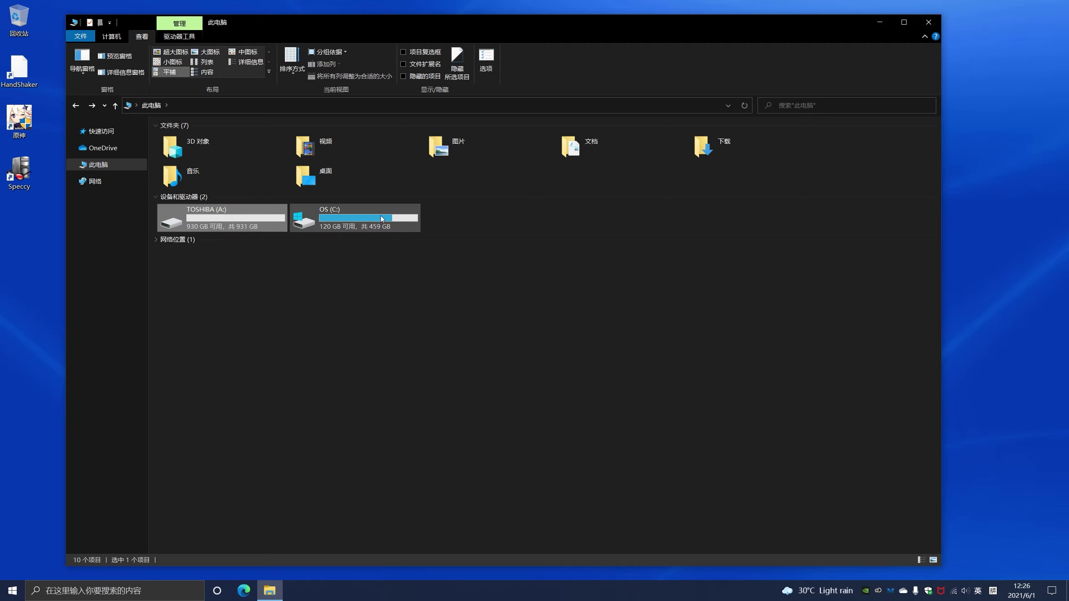
{"action": "left_click", "coordinate": [404, 226]}
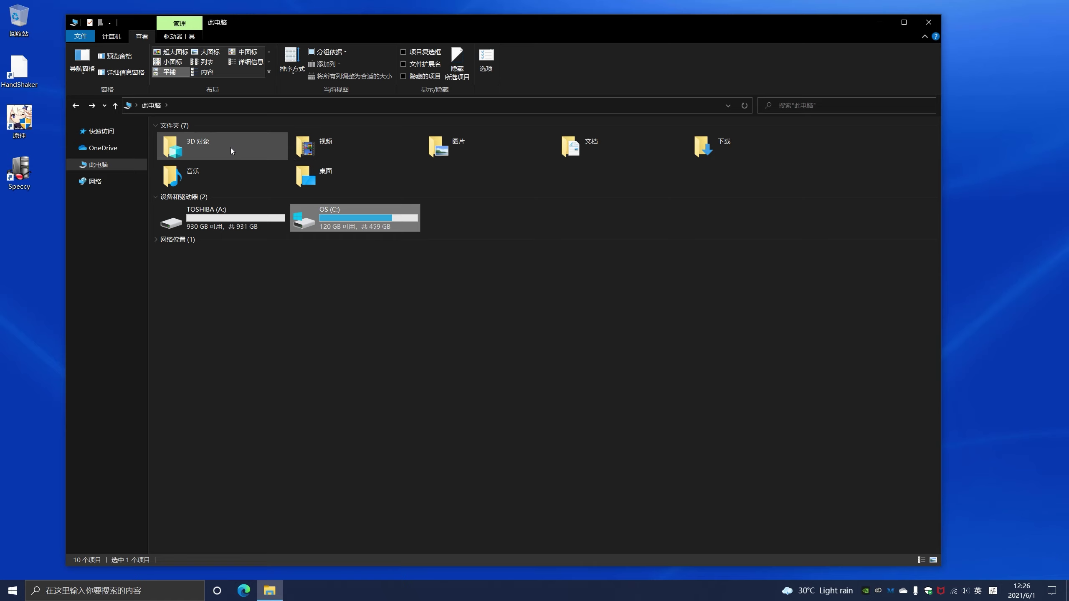
{"action": "left_click", "coordinate": [338, 145]}
{"action": "left_click", "coordinate": [334, 173]}
{"action": "key", "text": "Left"}
{"action": "left_click", "coordinate": [458, 145]}
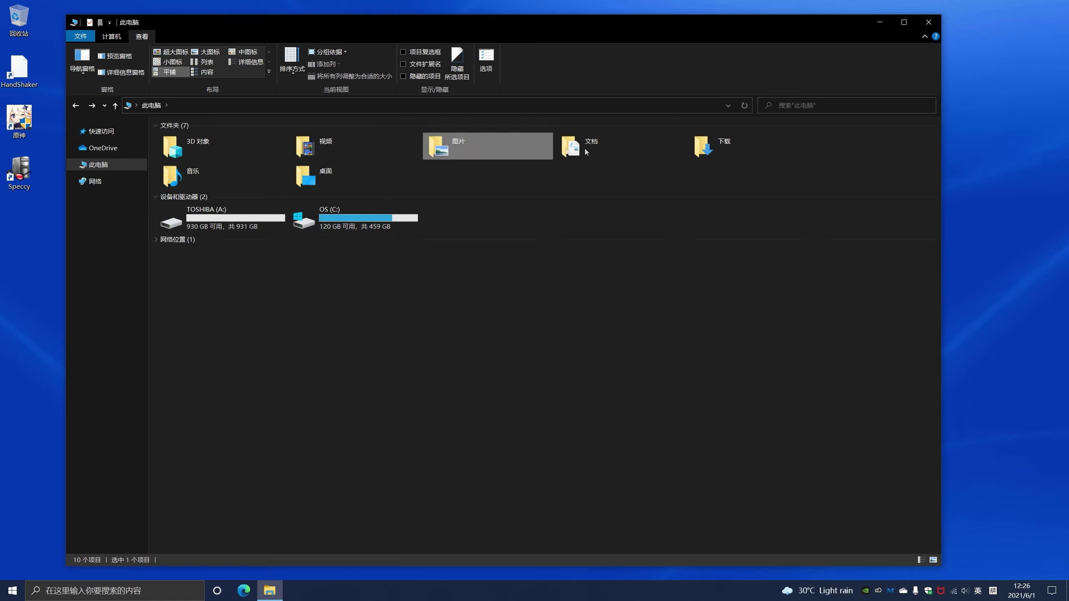
{"action": "left_click", "coordinate": [597, 146]}
{"action": "left_click", "coordinate": [754, 147]}
{"action": "left_click", "coordinate": [227, 147]}
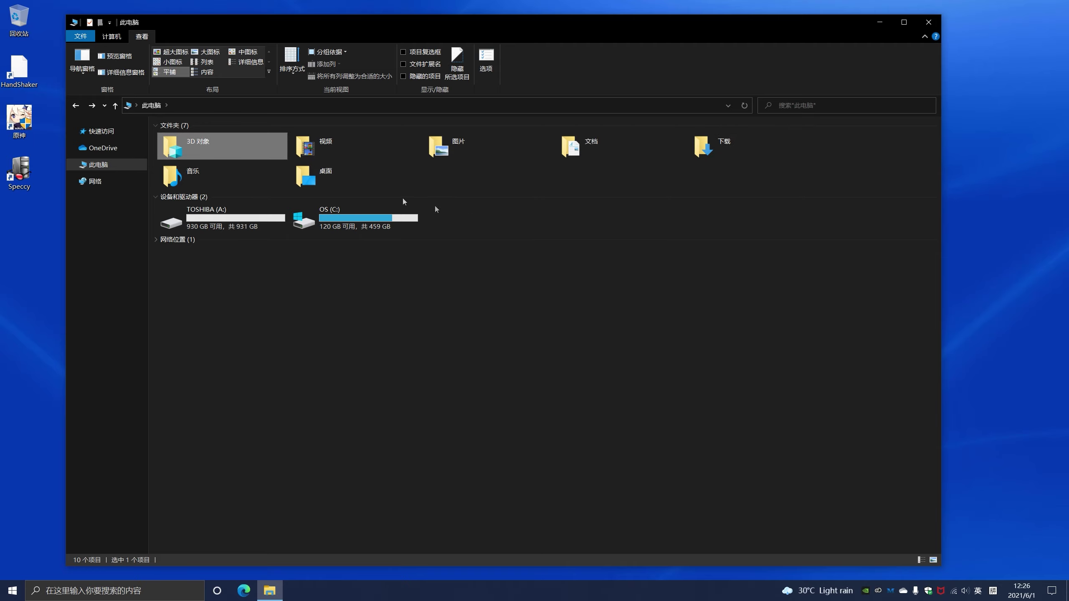
{"action": "left_click", "coordinate": [610, 152]}
{"action": "key", "text": "Left"}
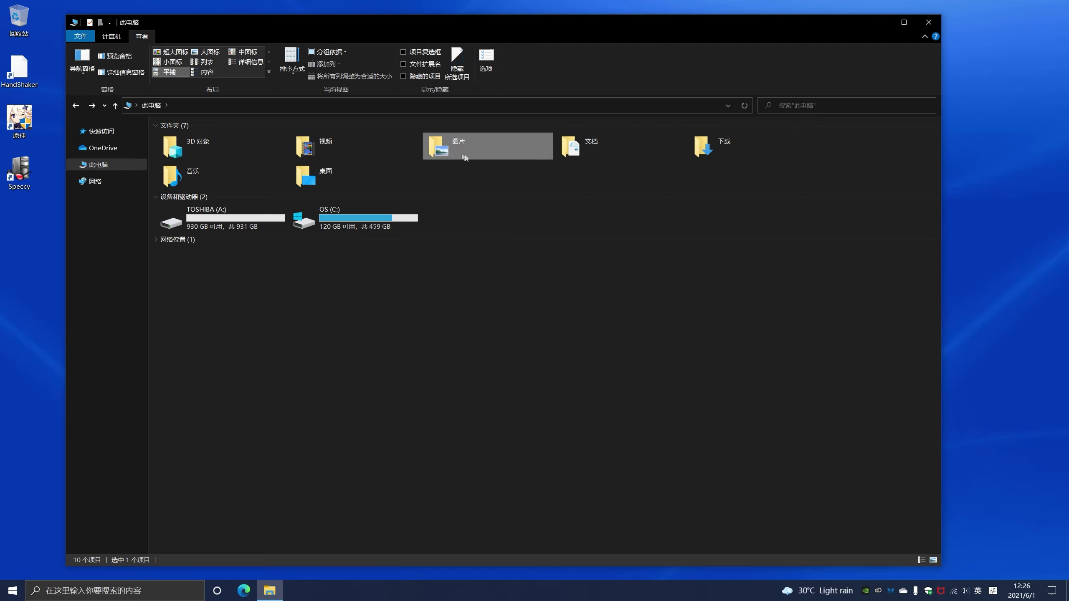
{"action": "key", "text": "Right"}
{"action": "key", "text": "Right"}
{"action": "key", "text": "Left"}
{"action": "left_click", "coordinate": [497, 154]}
{"action": "left_click", "coordinate": [380, 152]}
{"action": "left_click", "coordinate": [378, 176]}
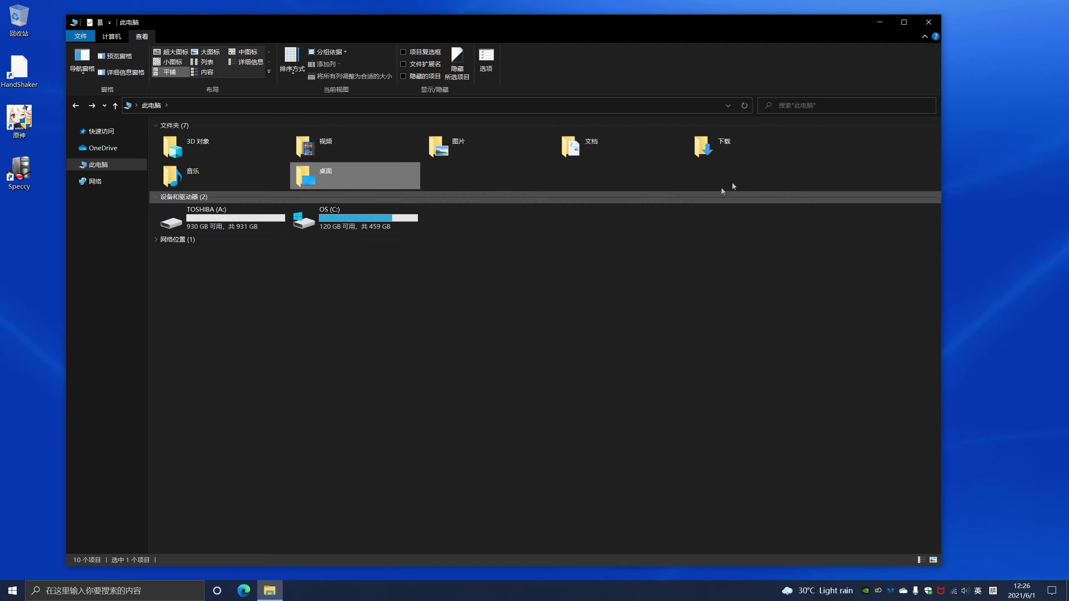
{"action": "left_click", "coordinate": [760, 327]}
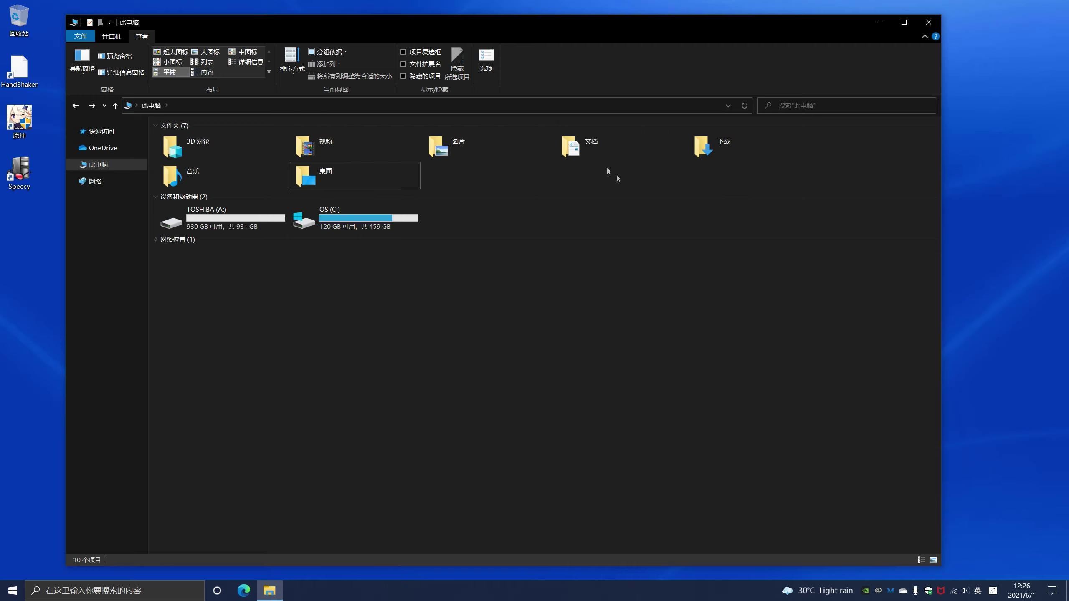
Look through the contents of the 文档 folder, return to 此电脑 and select the OS (C:) drive.
{"action": "double_click", "coordinate": [595, 150]}
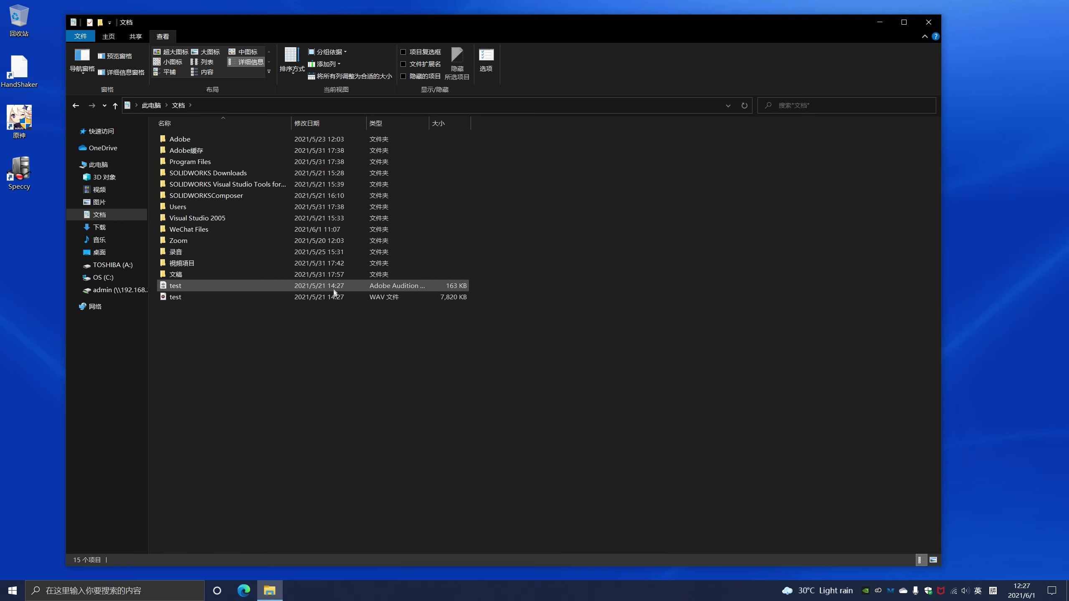
{"action": "left_click", "coordinate": [75, 105]}
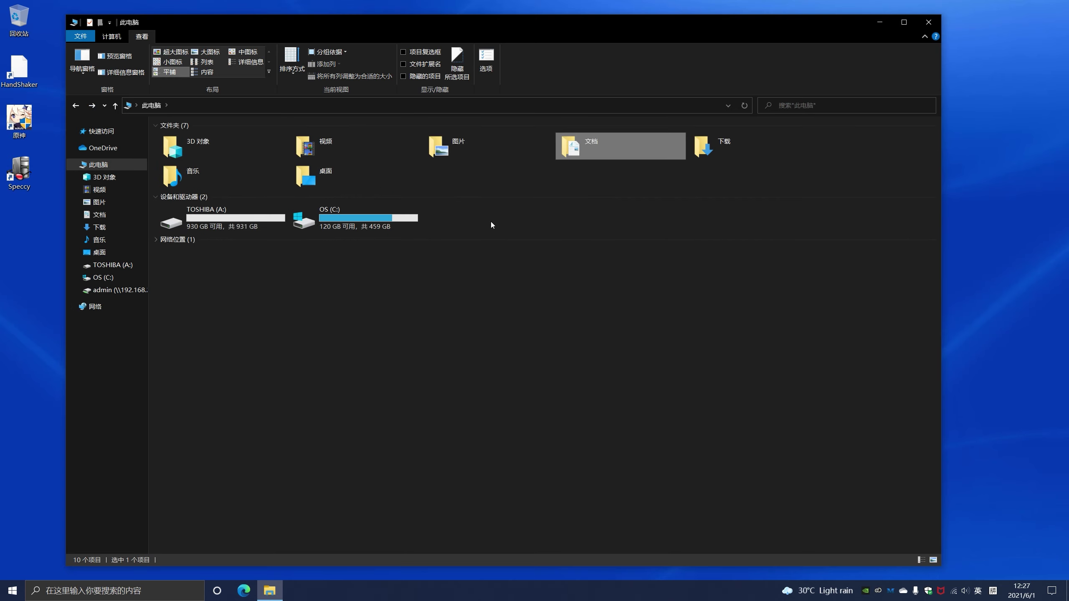
{"action": "left_click", "coordinate": [414, 224]}
{"action": "double_click", "coordinate": [586, 155]}
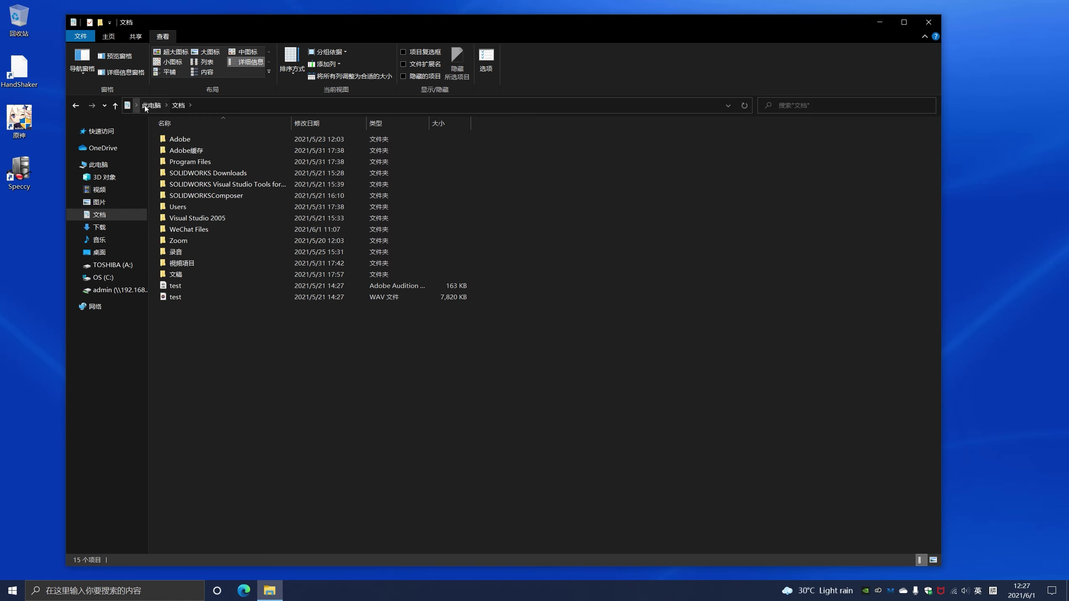
{"action": "left_click", "coordinate": [76, 106]}
{"action": "left_click", "coordinate": [356, 217]}
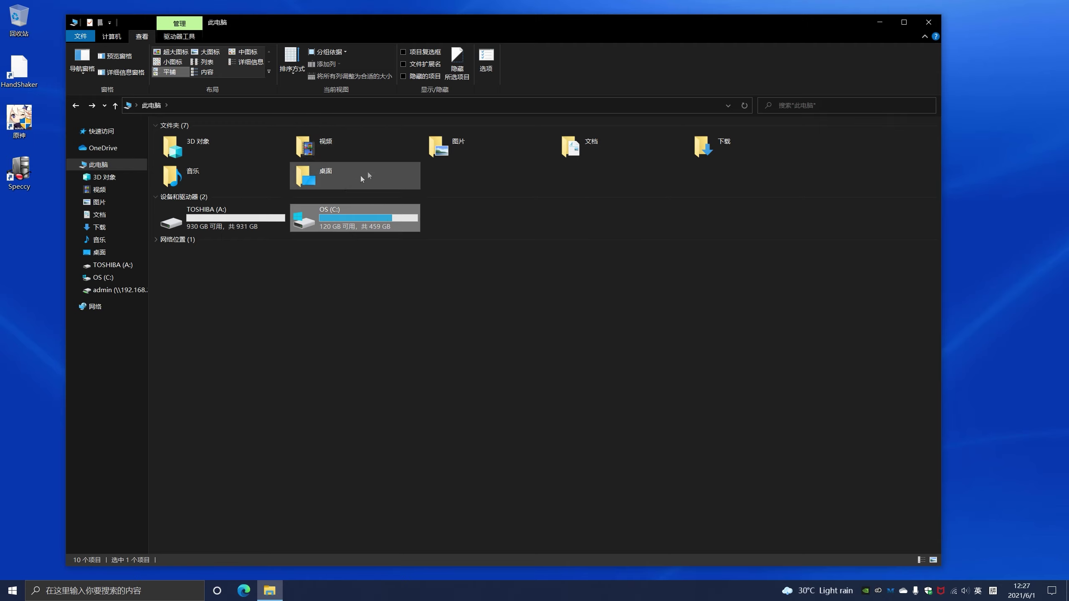
Show the 文档 folder's storage location in its properties and restore the default path.
{"action": "right_click", "coordinate": [600, 146]}
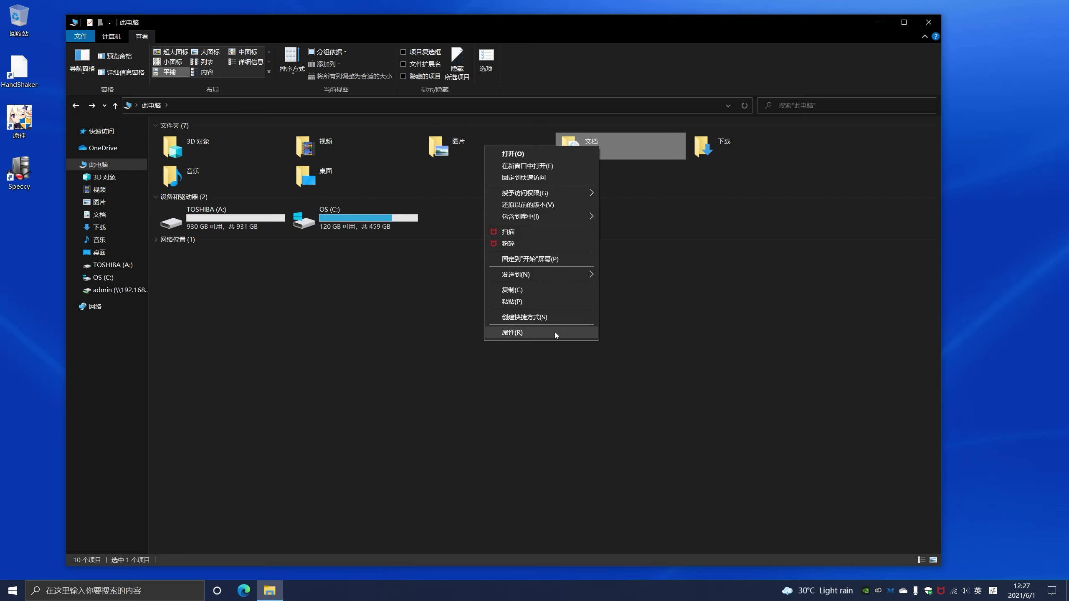
{"action": "left_click", "coordinate": [554, 333]}
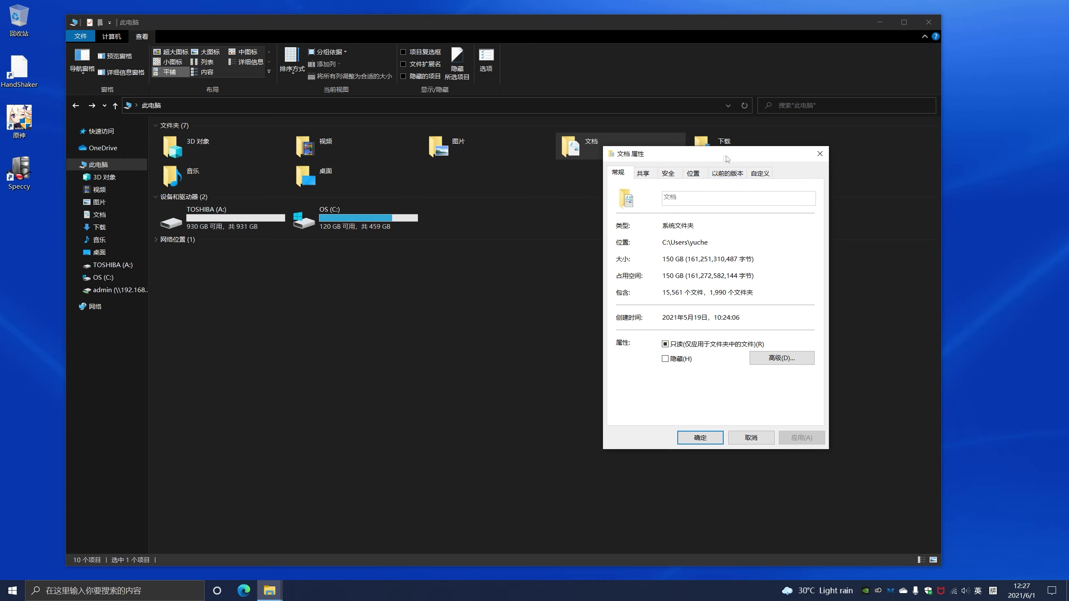
{"action": "left_click_drag", "start_coordinate": [726, 165], "coordinate": [431, 139]}
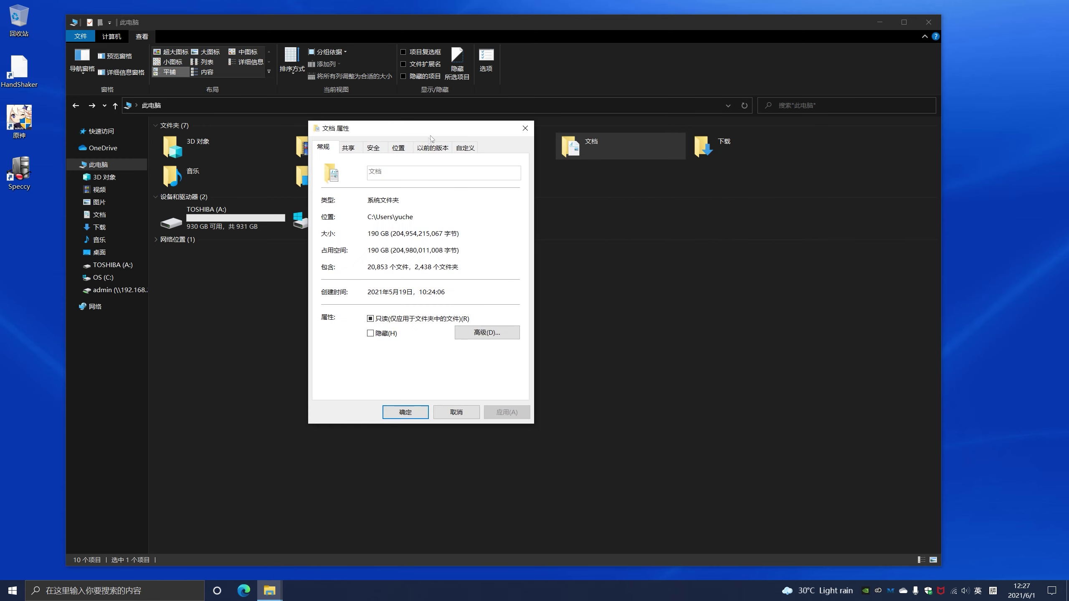
{"action": "left_click", "coordinate": [398, 149]}
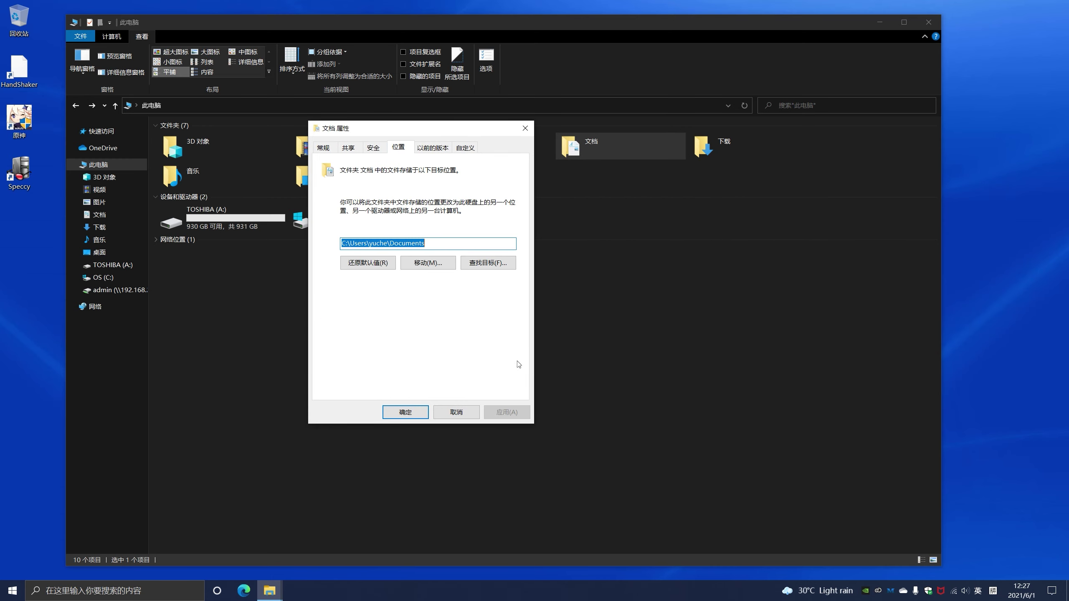
{"action": "left_click", "coordinate": [395, 246]}
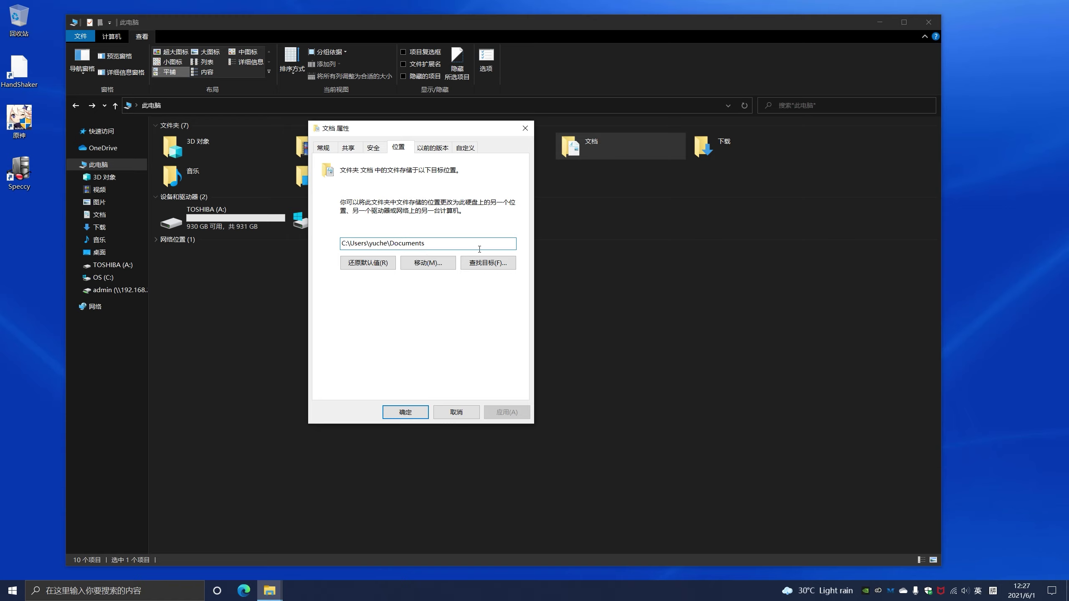
{"action": "left_click", "coordinate": [367, 265]}
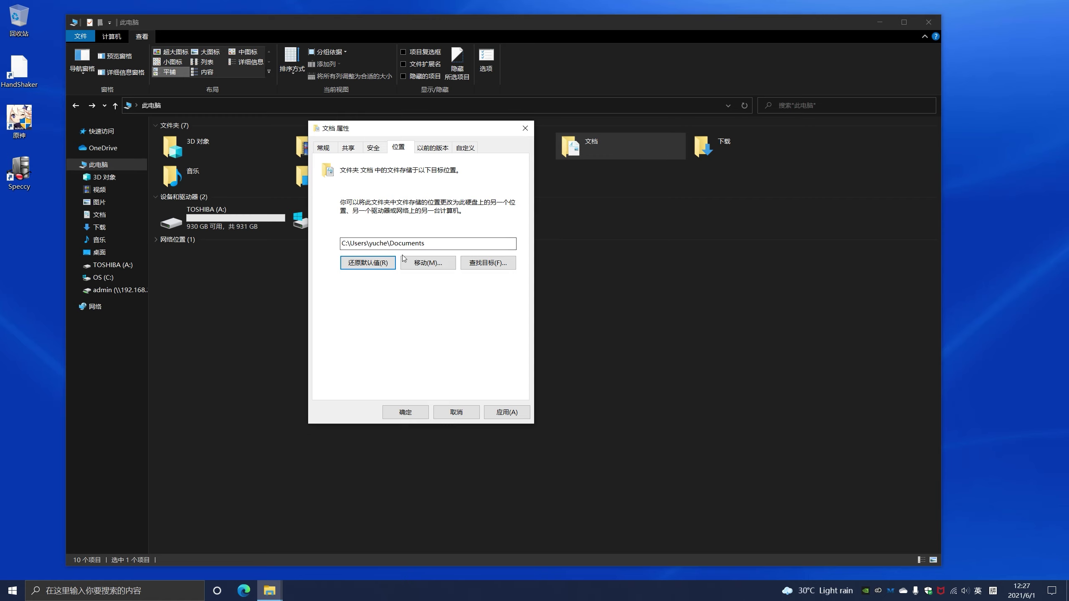
{"action": "left_click_drag", "start_coordinate": [369, 244], "coordinate": [380, 245]}
Try to move the 文档 folder's storage location to TOSHIBA (A:), then cancel the prompt to move its files.
{"action": "left_click", "coordinate": [427, 263]}
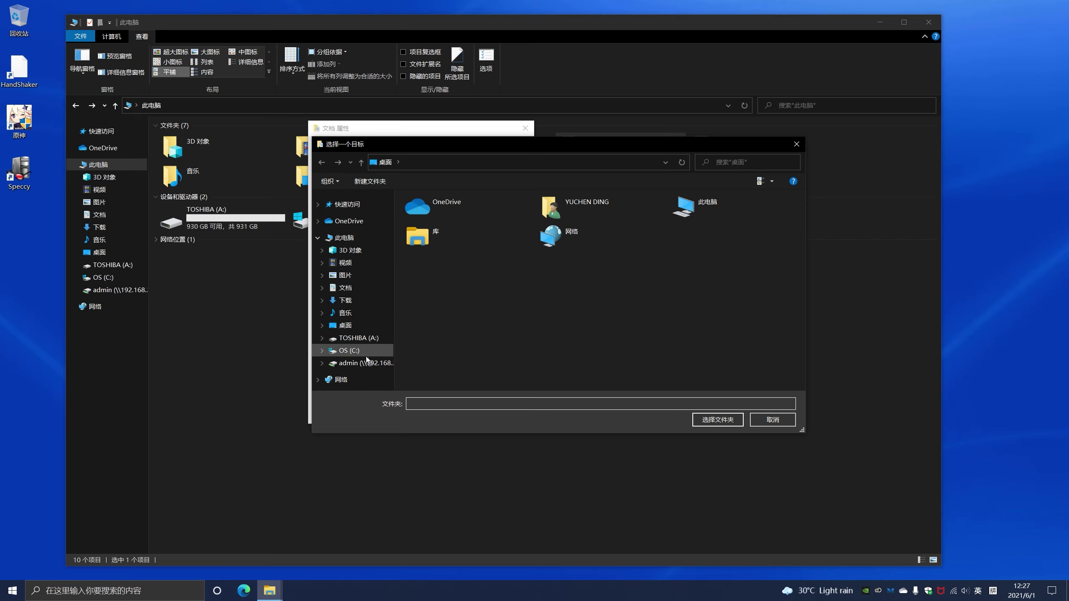
{"action": "left_click", "coordinate": [358, 338]}
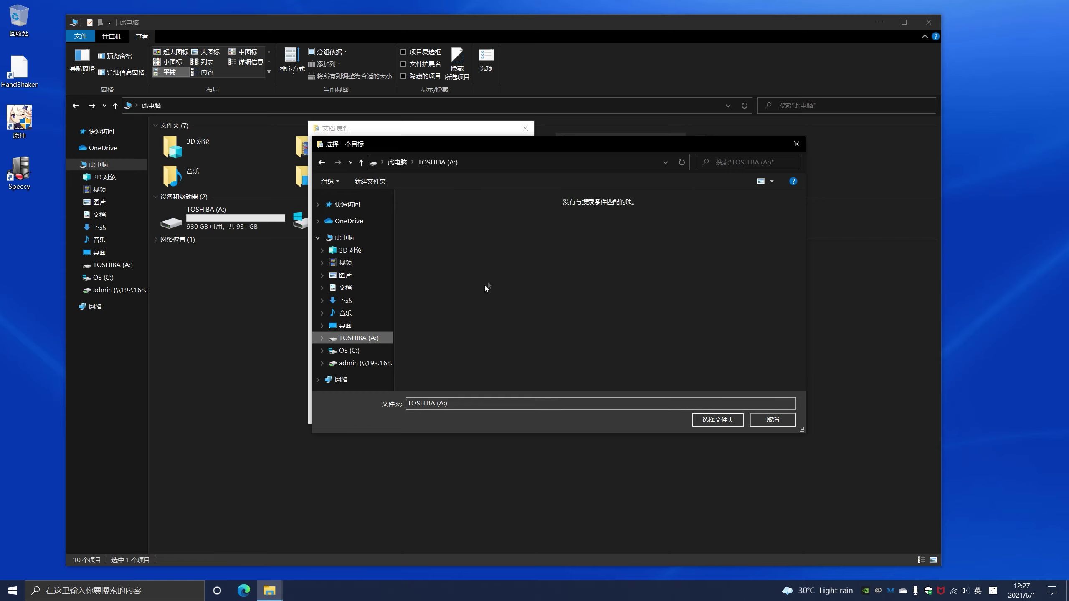
{"action": "left_click", "coordinate": [735, 419]}
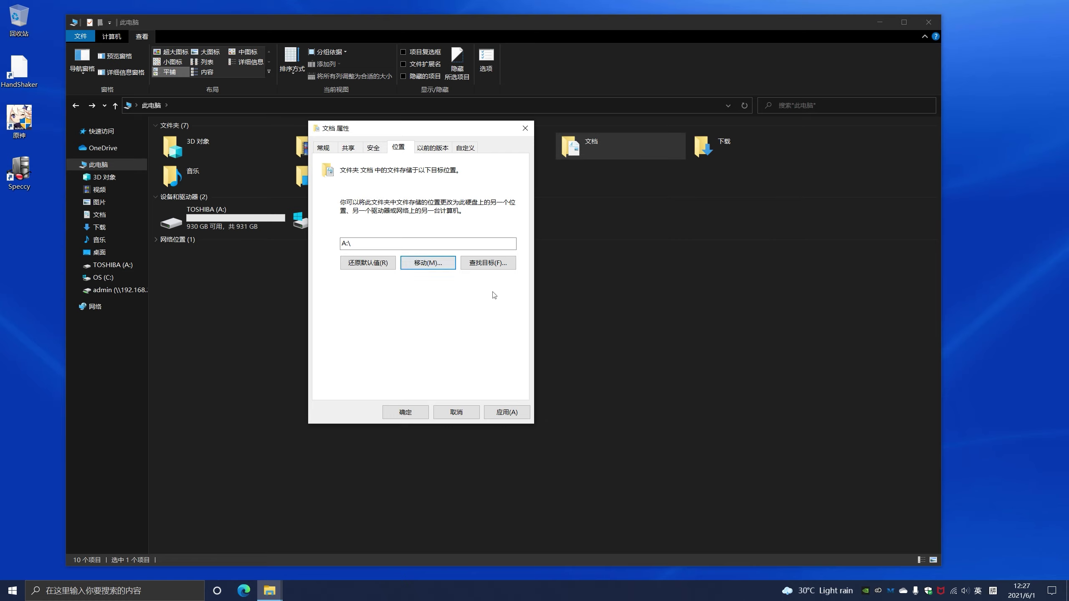
{"action": "left_click", "coordinate": [511, 414]}
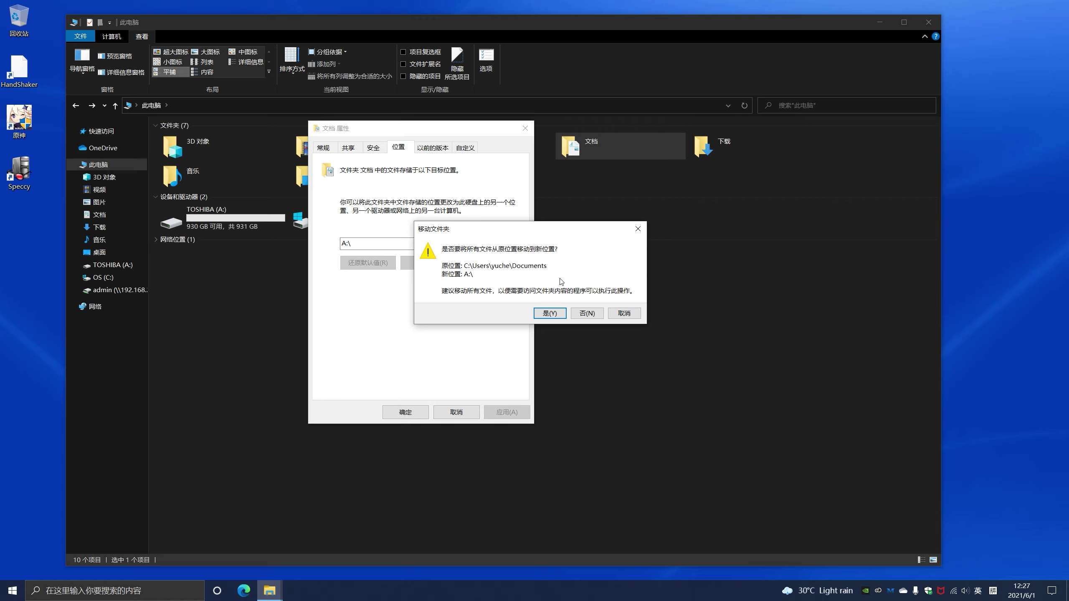
{"action": "left_click", "coordinate": [622, 313]}
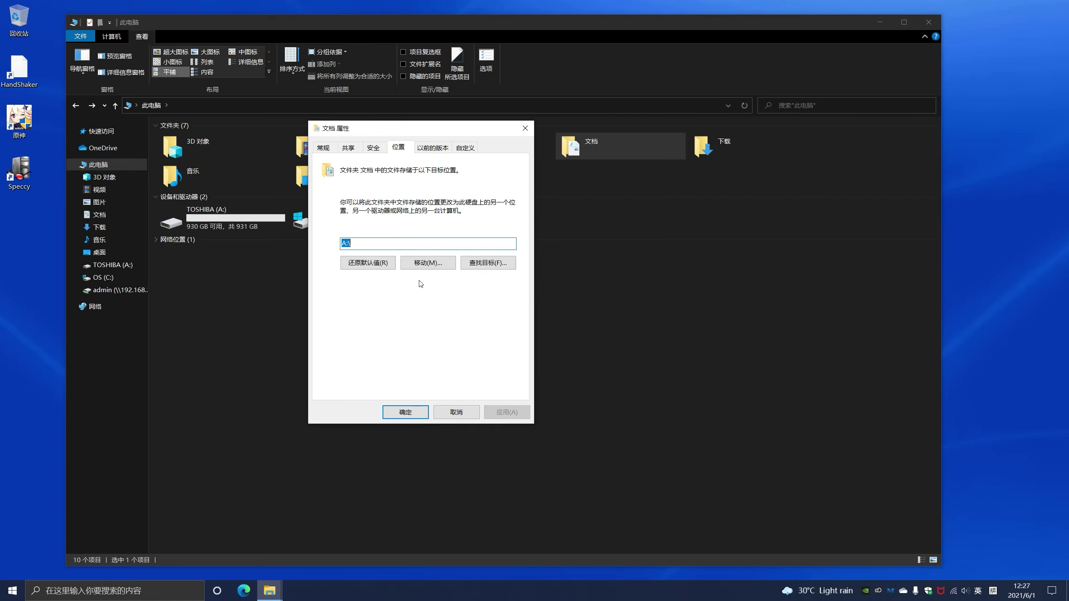
Restore the default path of the 文档 folder and close its properties.
{"action": "left_click", "coordinate": [372, 263]}
{"action": "left_click", "coordinate": [433, 147]}
{"action": "left_click", "coordinate": [398, 147]}
{"action": "key", "text": "Escape"}
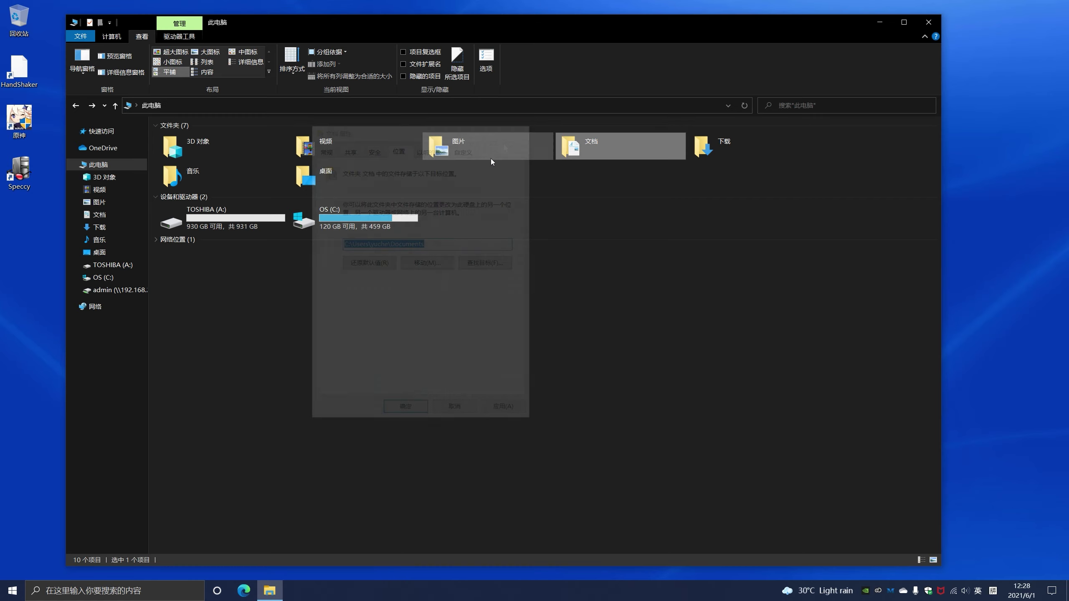
Look at the contents of the 视频 folder and return to 此电脑.
{"action": "left_click", "coordinate": [348, 221]}
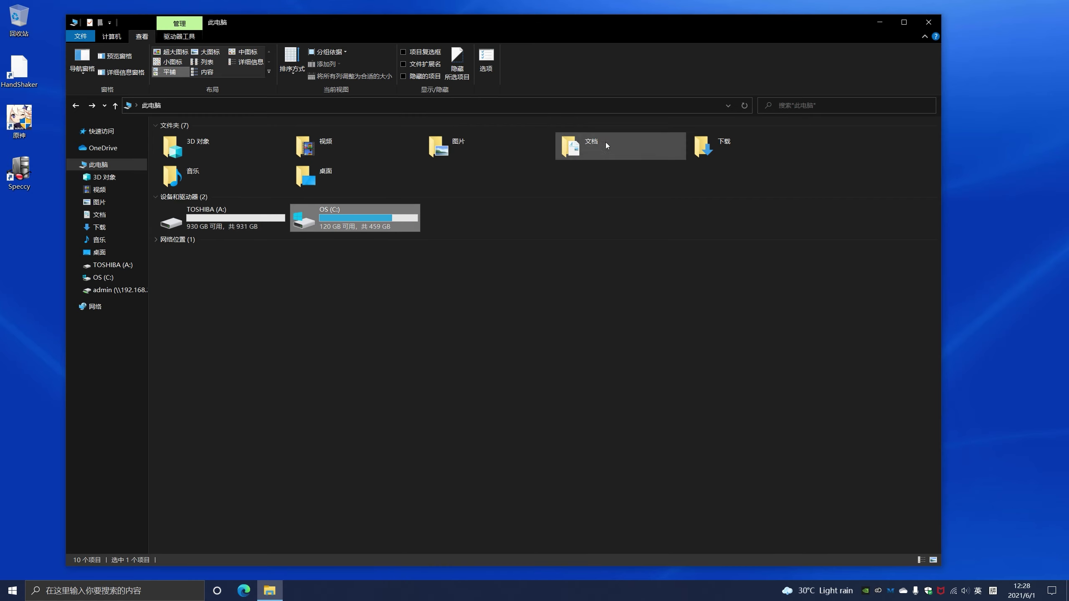
{"action": "double_click", "coordinate": [337, 150]}
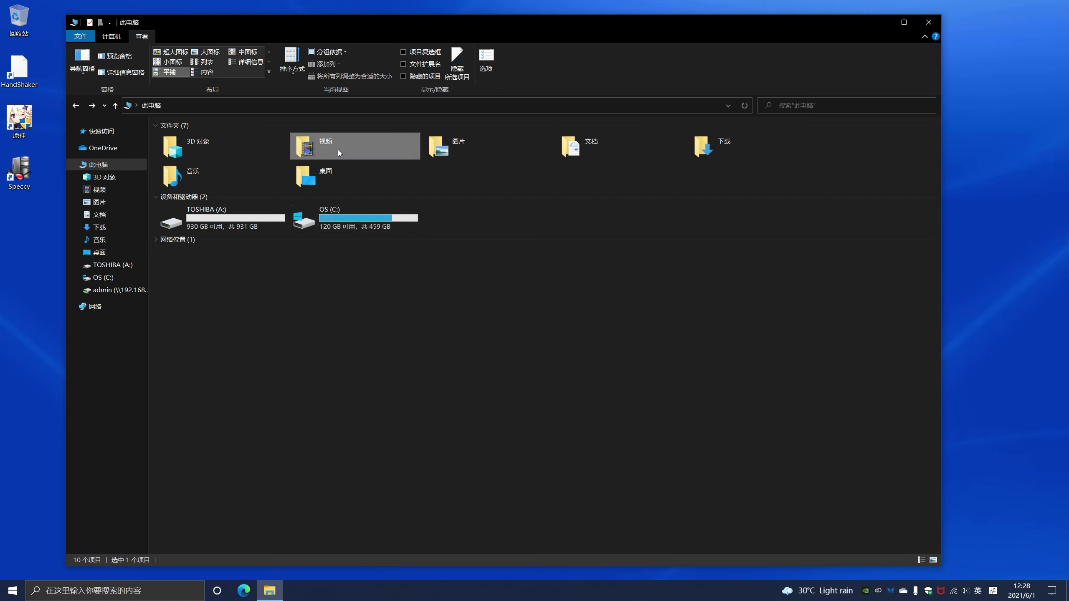
{"action": "left_click", "coordinate": [76, 106]}
{"action": "double_click", "coordinate": [466, 141]}
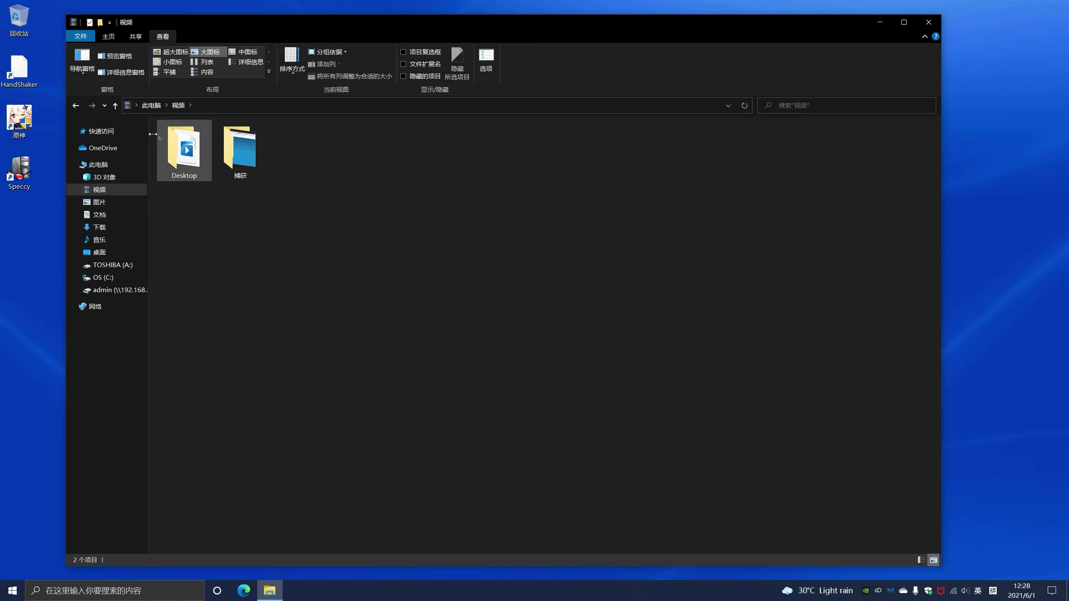
{"action": "key", "text": "alt+Left"}
Choose TOSHIBA (A:) as the new storage location in the 视频 folder's properties.
{"action": "right_click", "coordinate": [469, 148]}
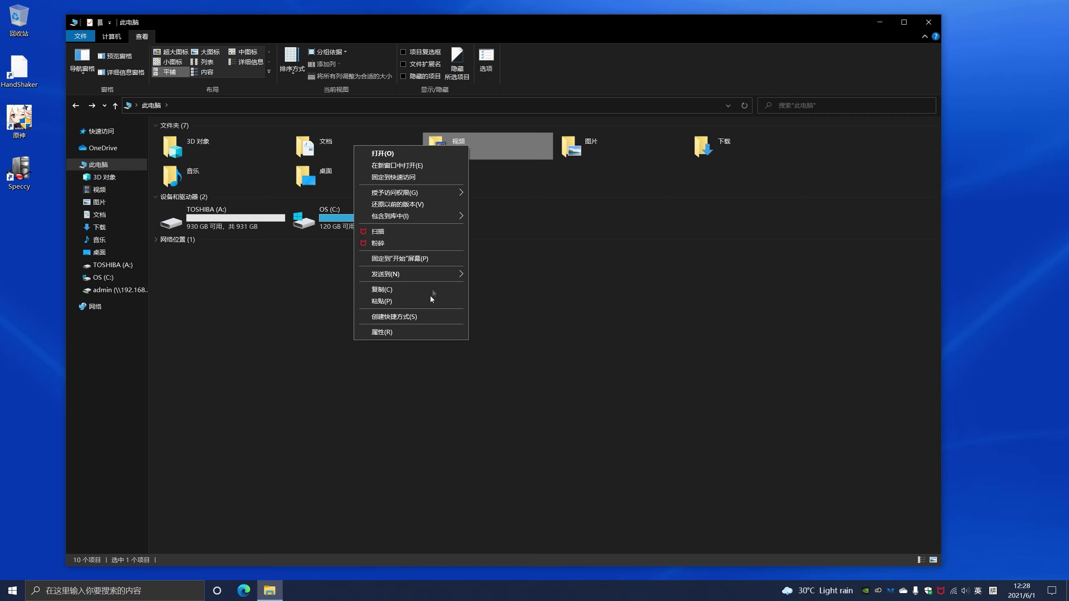
{"action": "left_click", "coordinate": [434, 331]}
{"action": "left_click", "coordinate": [573, 174]}
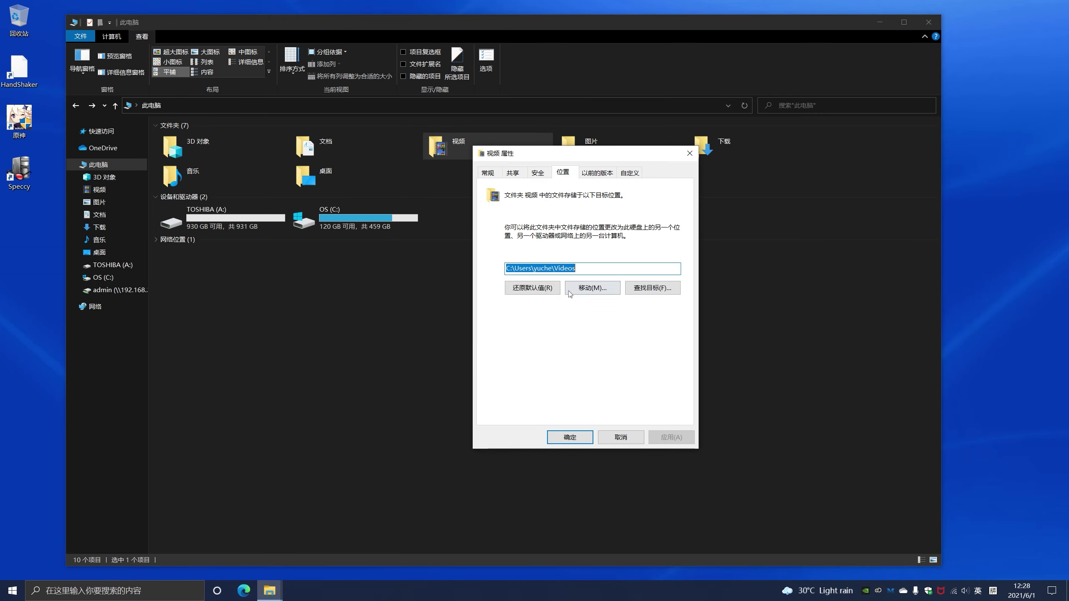
{"action": "left_click", "coordinate": [587, 288]}
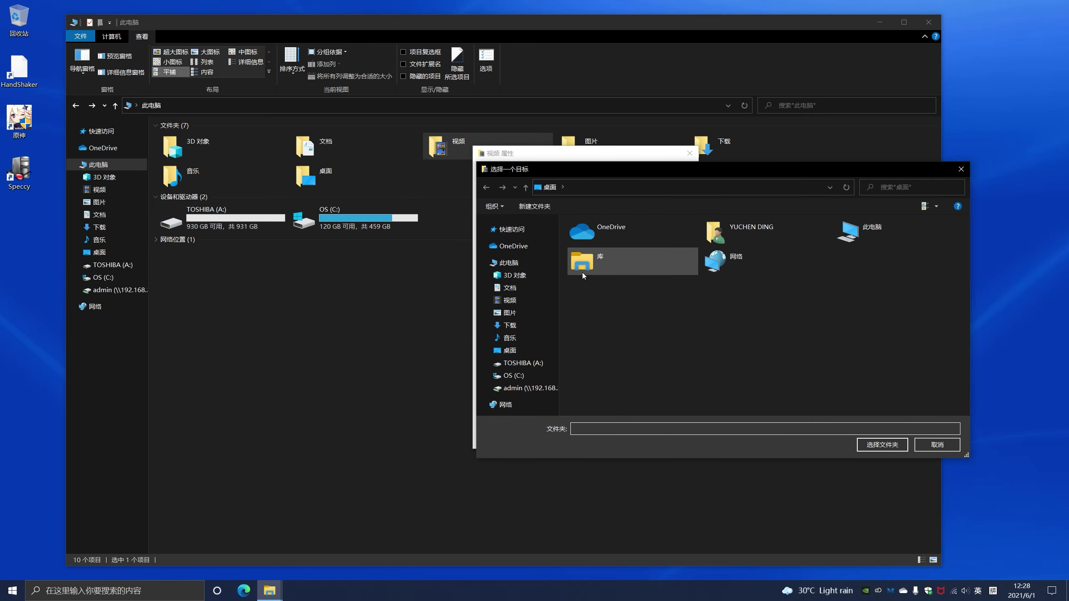
{"action": "left_click", "coordinate": [524, 362]}
{"action": "left_click", "coordinate": [875, 445]}
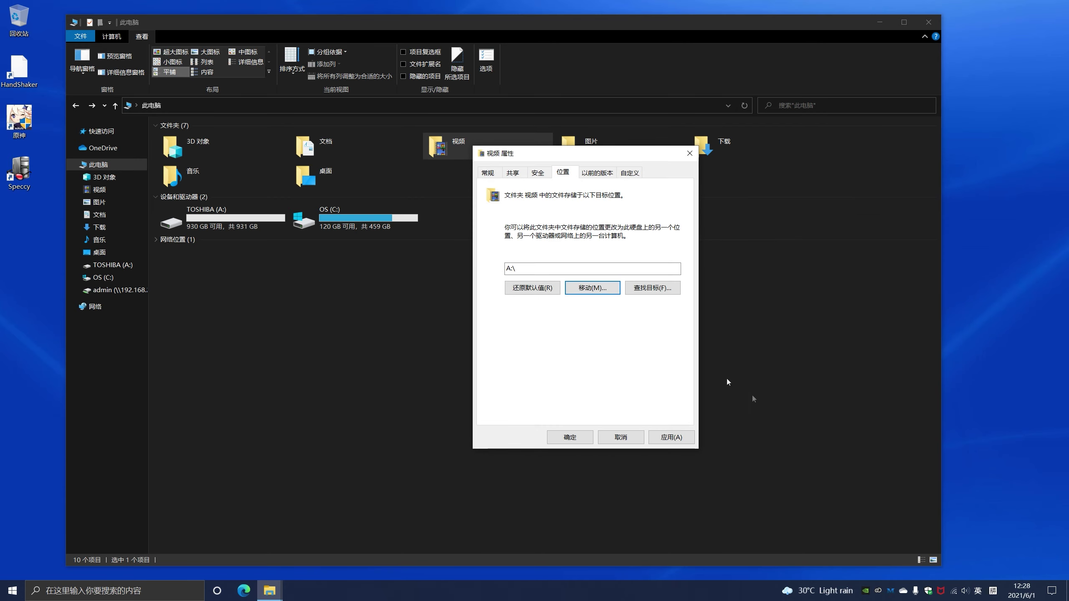
Apply the 视频 folder's new location, agreeing to move all files and continue the redirection, and close its properties.
{"action": "left_click", "coordinate": [671, 437]}
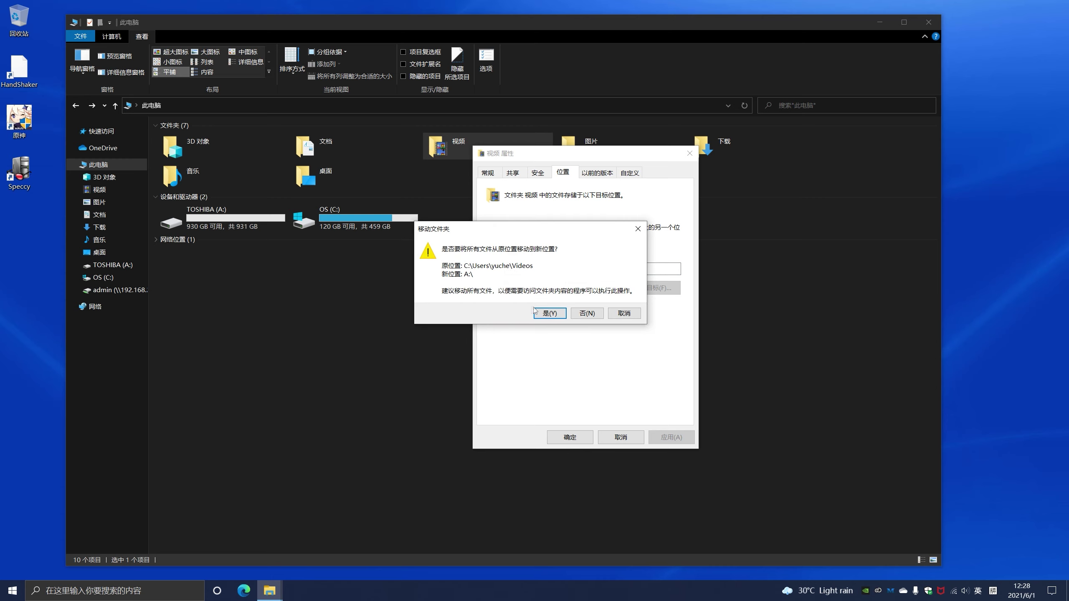
{"action": "left_click", "coordinate": [554, 316]}
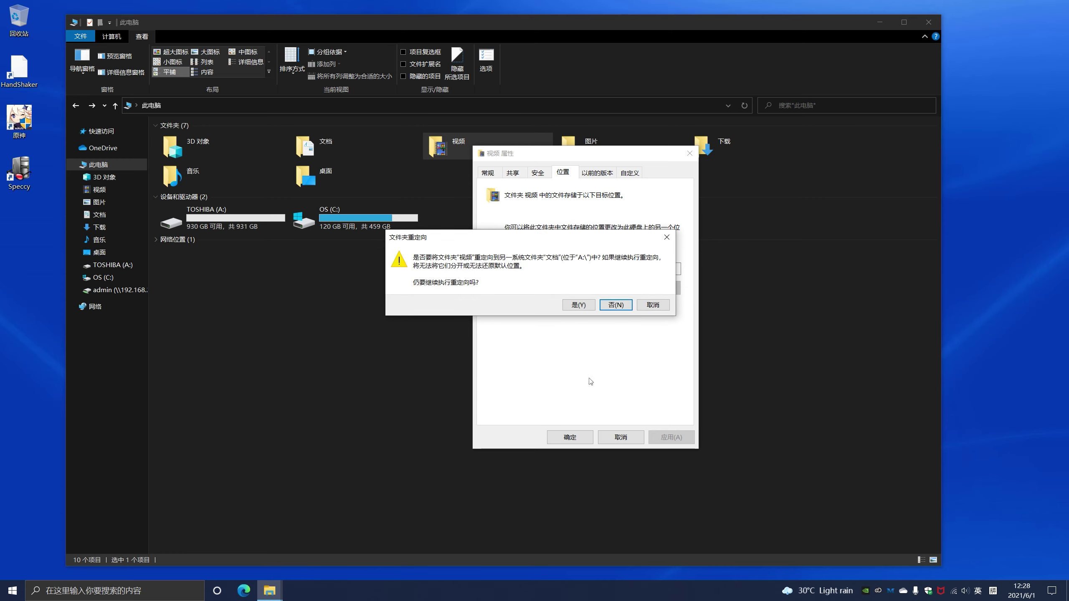
{"action": "left_click", "coordinate": [578, 305]}
{"action": "left_click", "coordinate": [588, 438]}
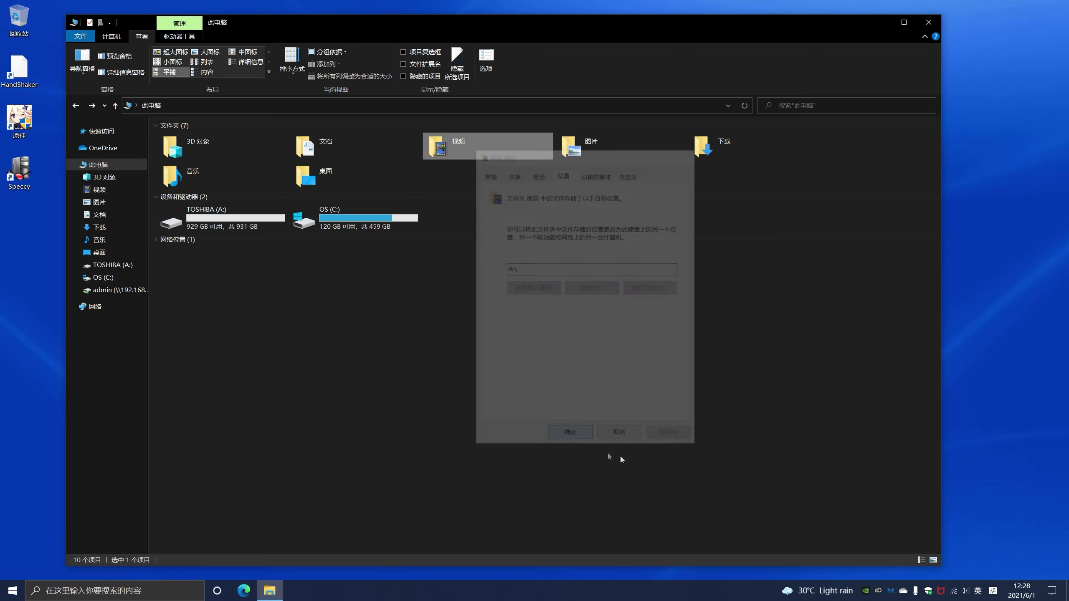
{"action": "left_click", "coordinate": [562, 361]}
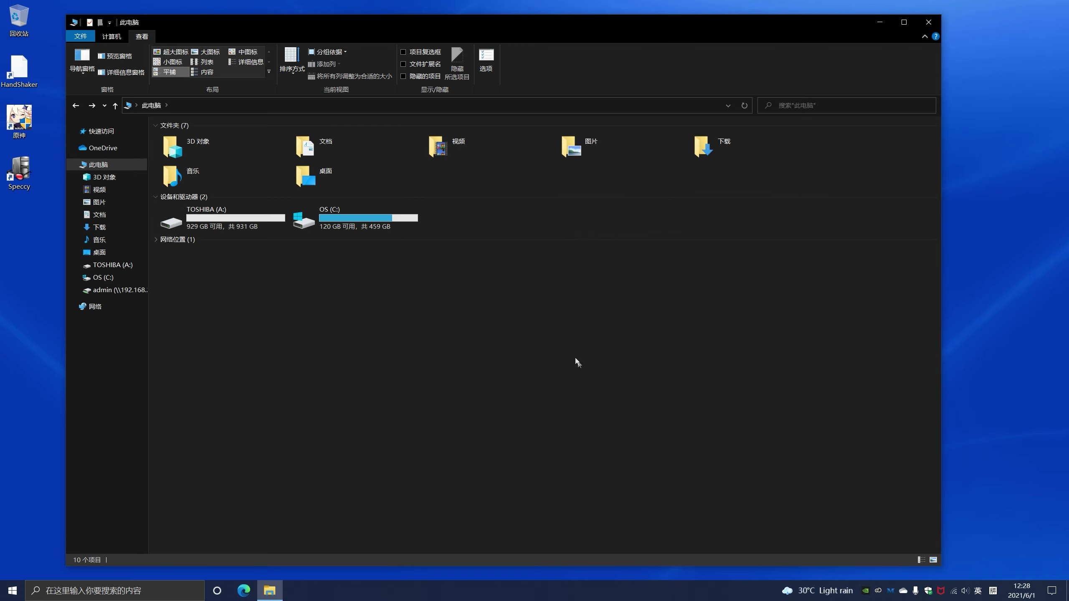
Examine the moved files on TOSHIBA (A:), including the 捕获 and Desktop folders.
{"action": "double_click", "coordinate": [254, 227]}
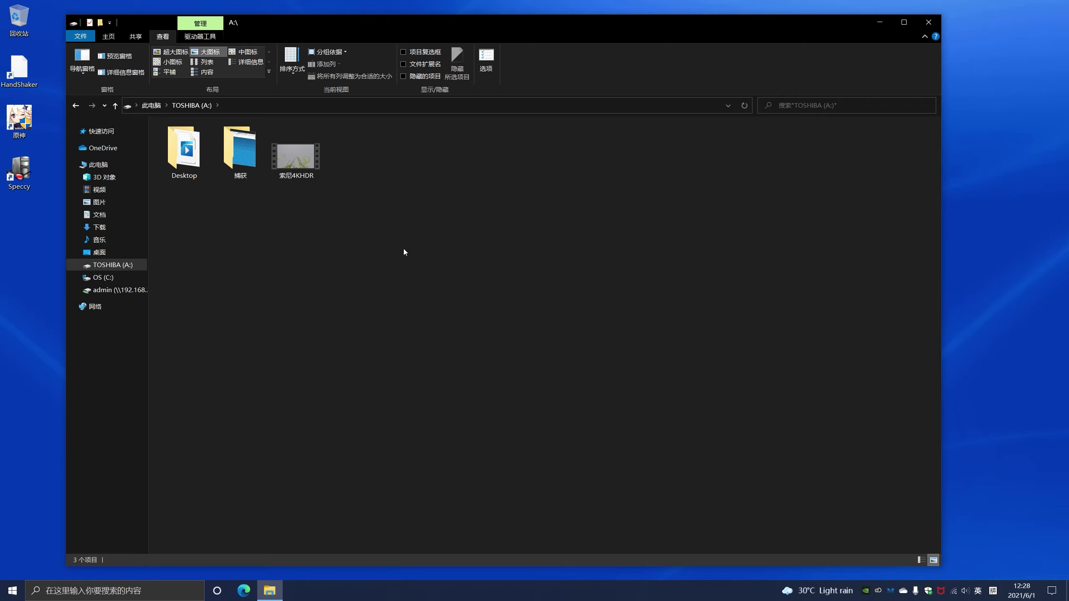
{"action": "double_click", "coordinate": [232, 164]}
{"action": "left_click", "coordinate": [75, 105]}
{"action": "key", "text": "Left"}
{"action": "key", "text": "Return"}
{"action": "left_click", "coordinate": [115, 105]}
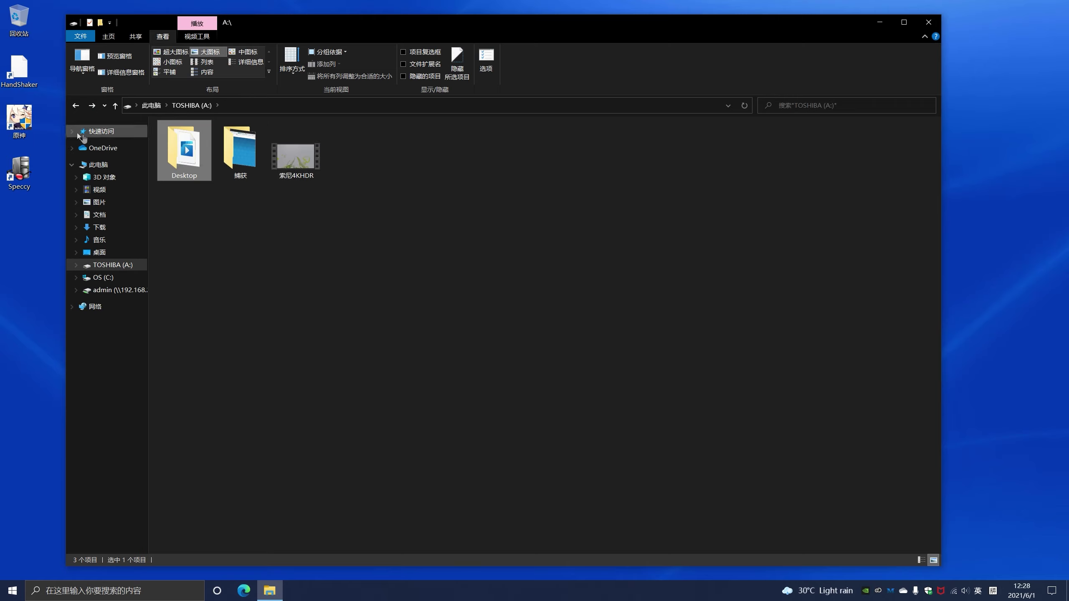
Check the contents of the 视频 folder from 此电脑 and return.
{"action": "left_click", "coordinate": [115, 105]}
{"action": "double_click", "coordinate": [471, 144]}
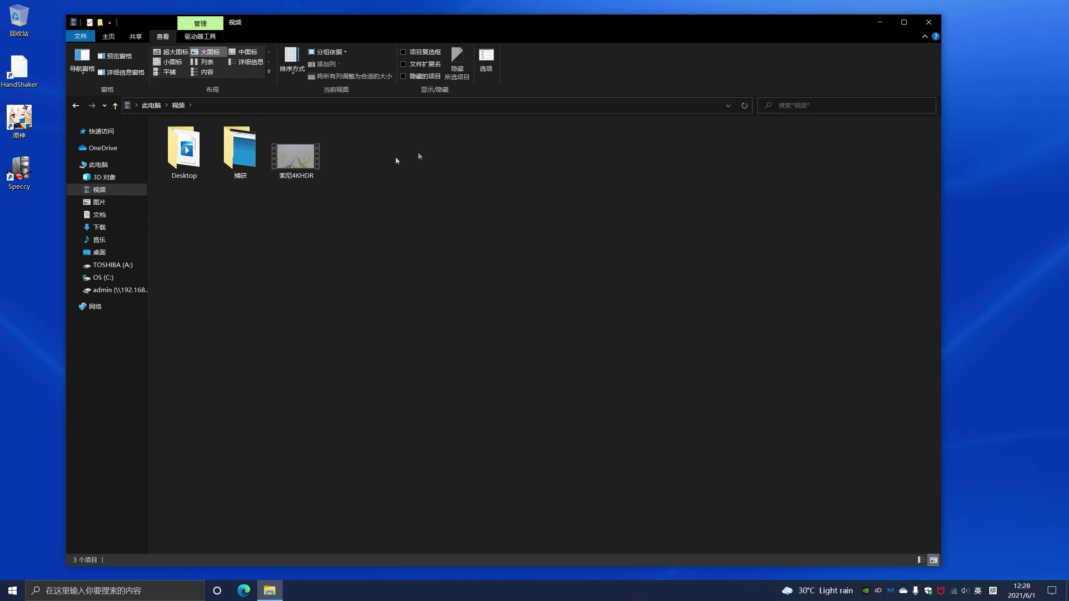
{"action": "left_click", "coordinate": [76, 106]}
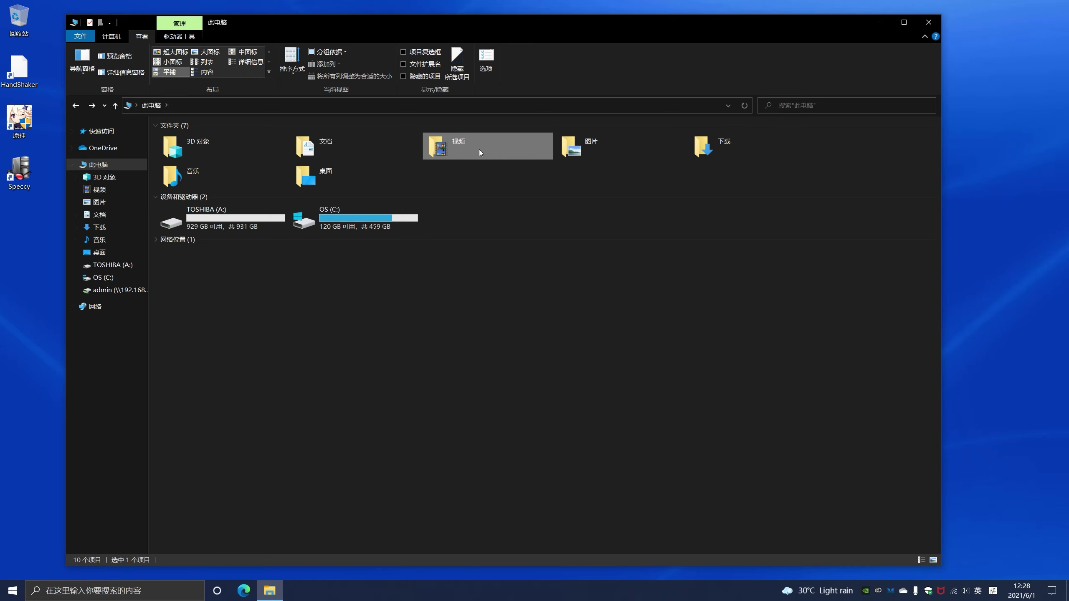